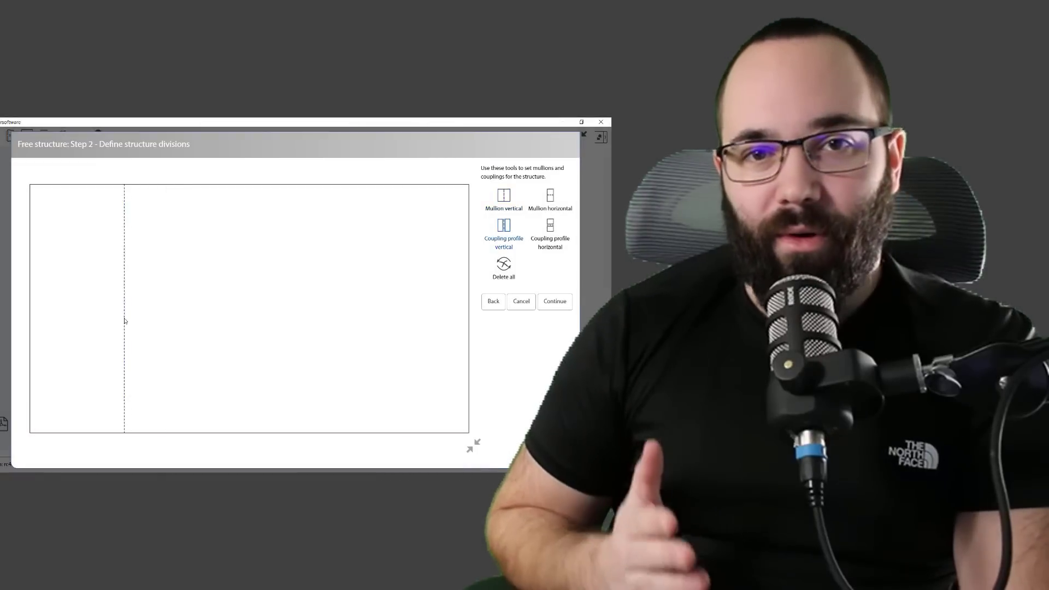
Divide the rectangular structure with two vertical coupling profiles and accept the structure divisions
left_click(124, 321)
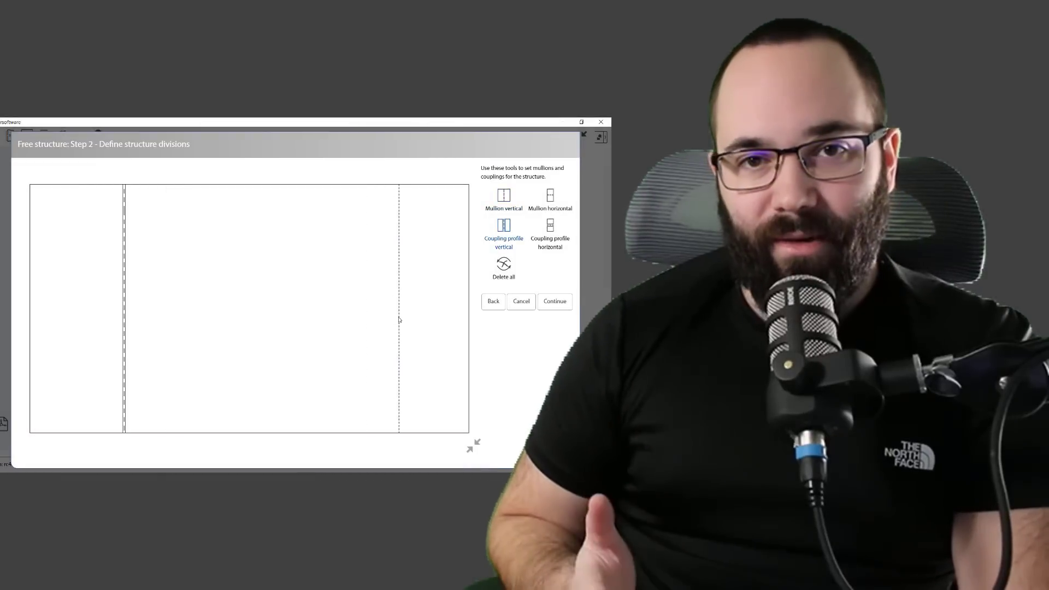
left_click(369, 311)
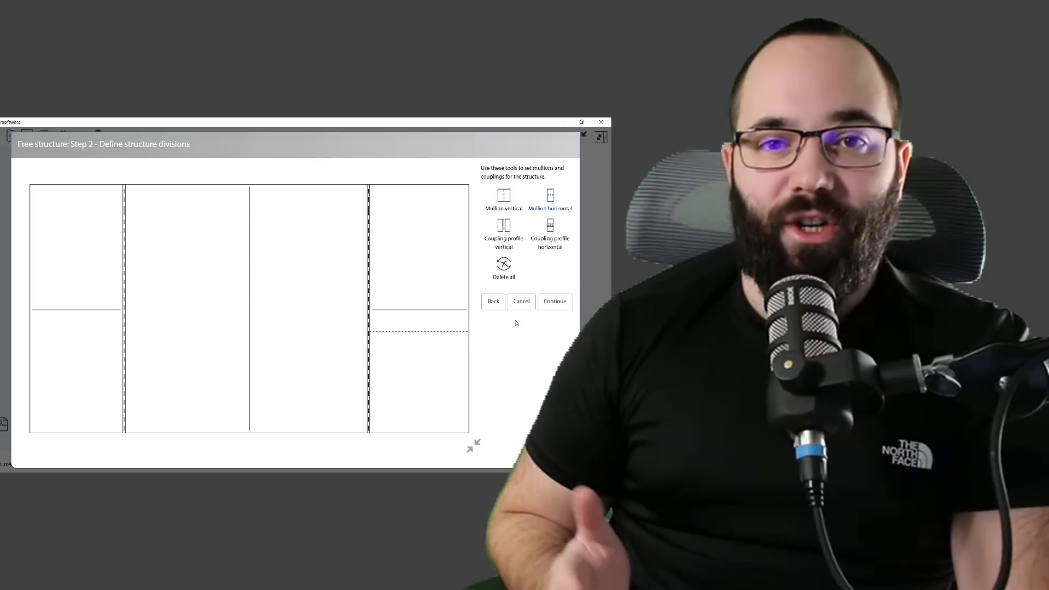
left_click(552, 303)
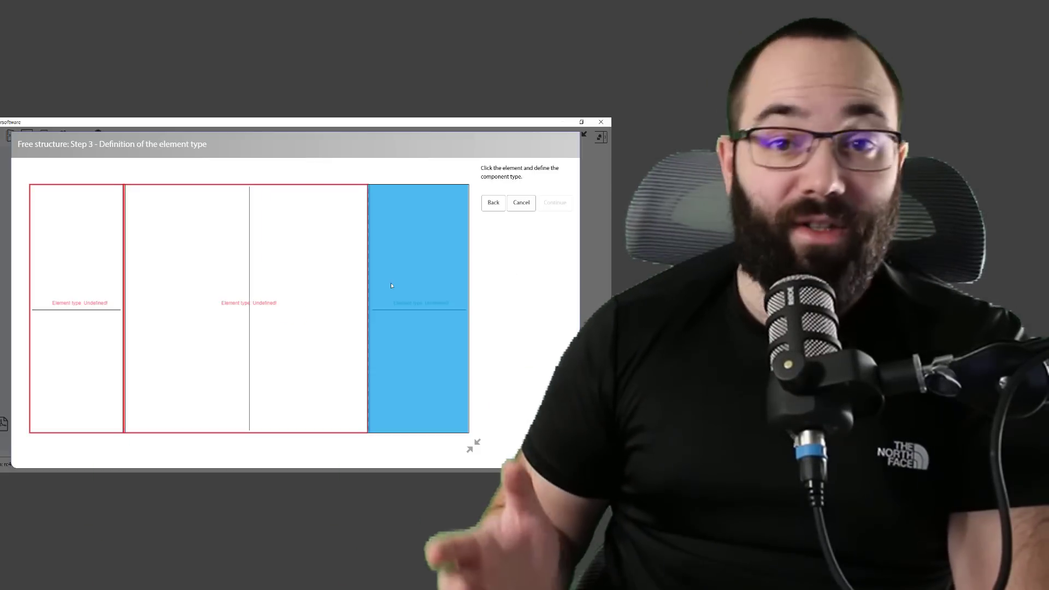
Define both outer sections as Windows and the middle section as a French door, and continue to the construction dimensions
left_click(391, 283)
left_click(222, 334)
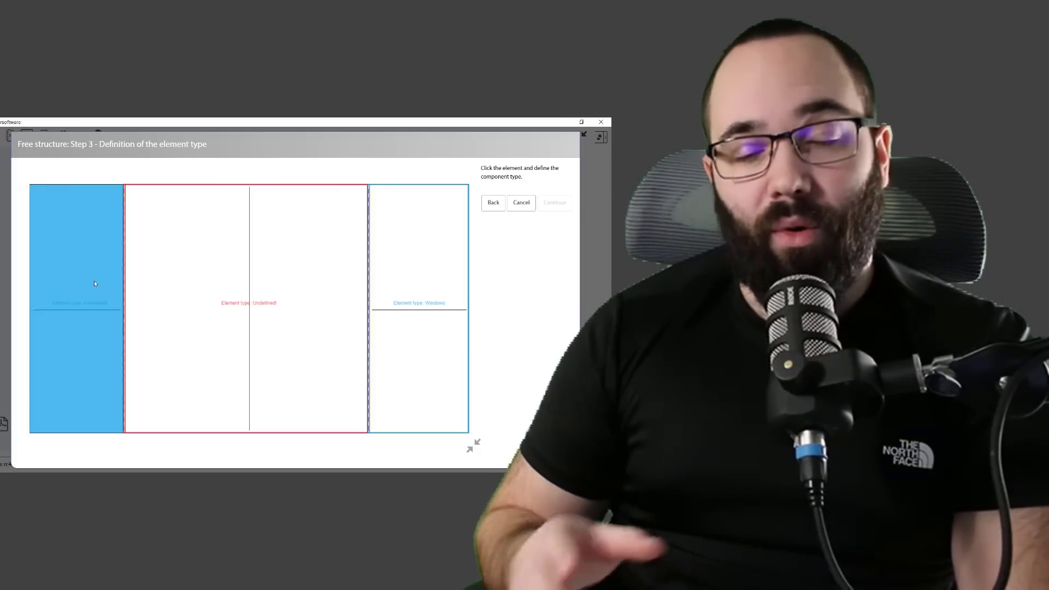
left_click(95, 287)
left_click(219, 306)
left_click(246, 310)
left_click(288, 320)
key("Return")
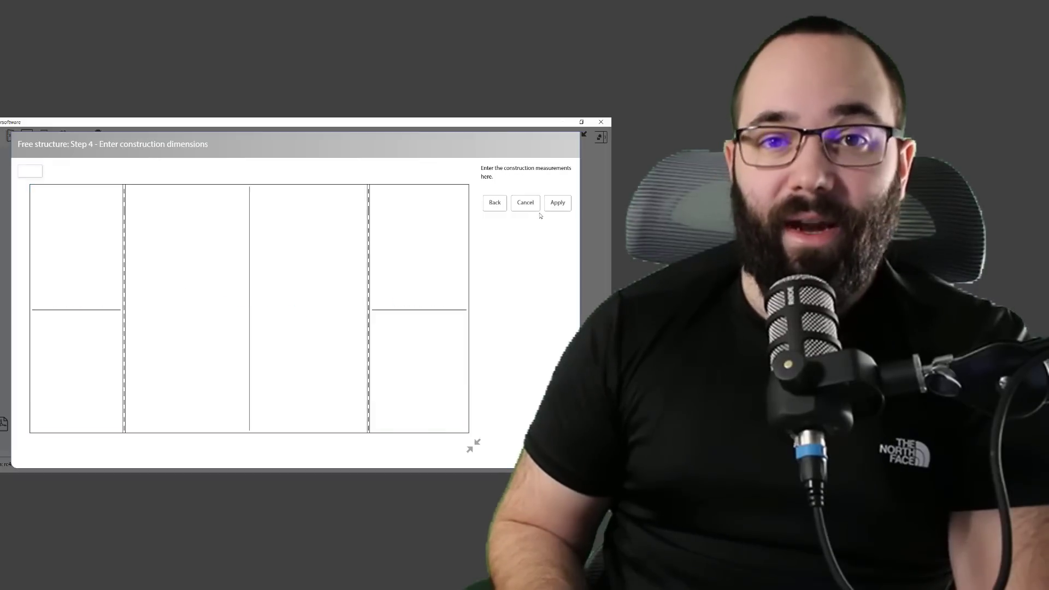
Set the structure's overall width to 3400, overall height to 2200 and the height of the lower row to 1100
type("3400")
left_click(466, 298)
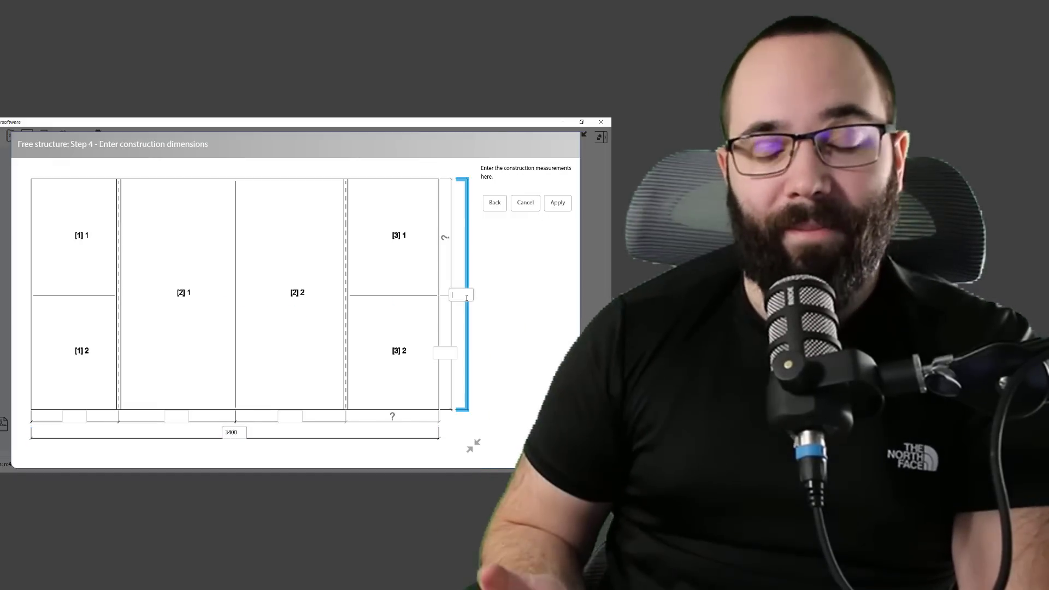
type("2200")
left_click(445, 353)
type("11")
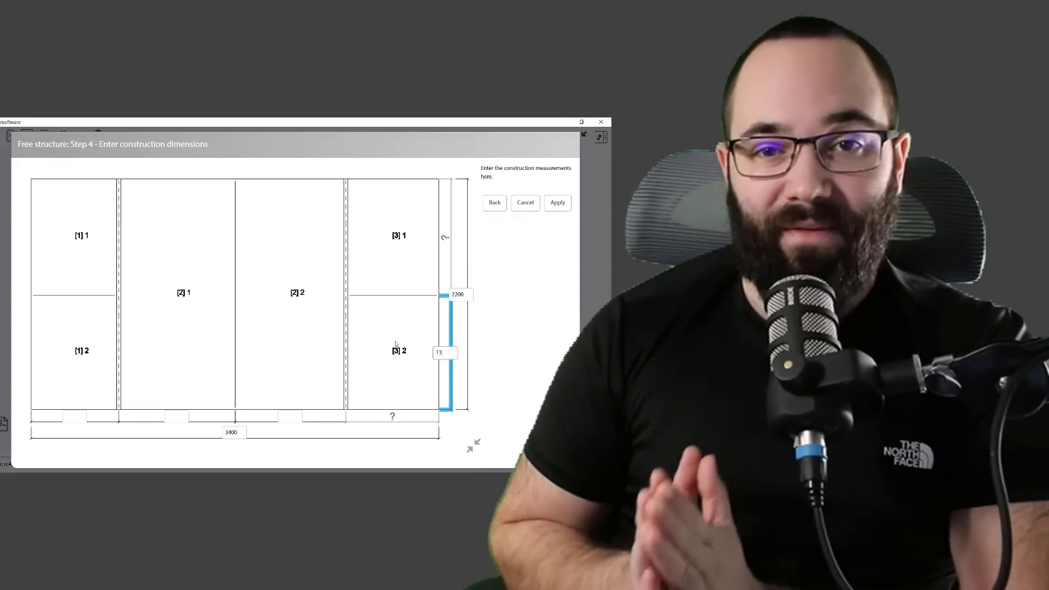
type("00")
Set the widths of the first three fields to 800, 900 and 900, and apply the construction dimensions
left_click(74, 417)
left_click(176, 416)
type("900")
left_click(290, 416)
type("900")
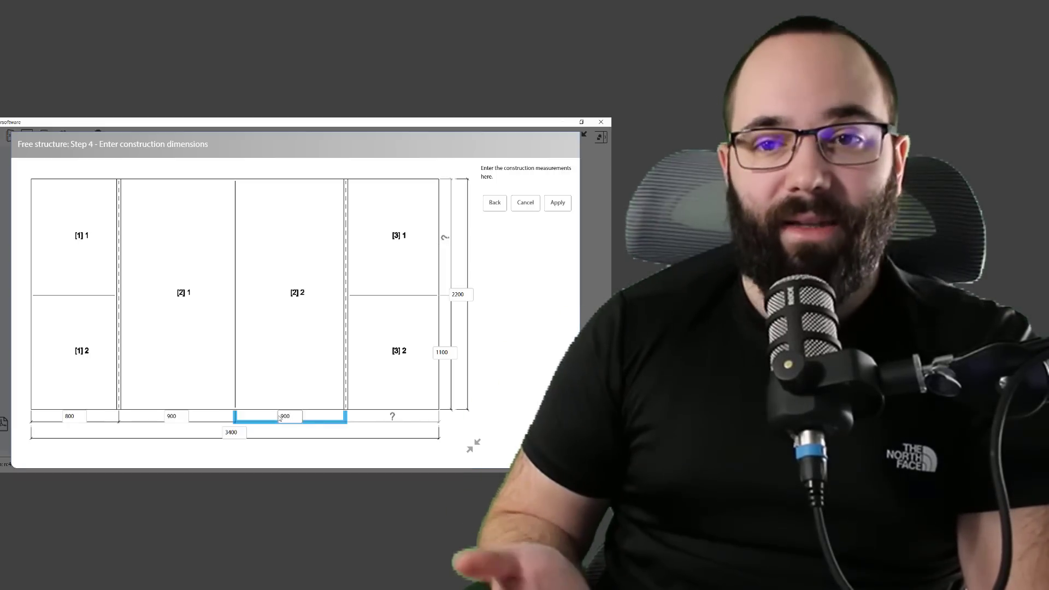
left_click(558, 203)
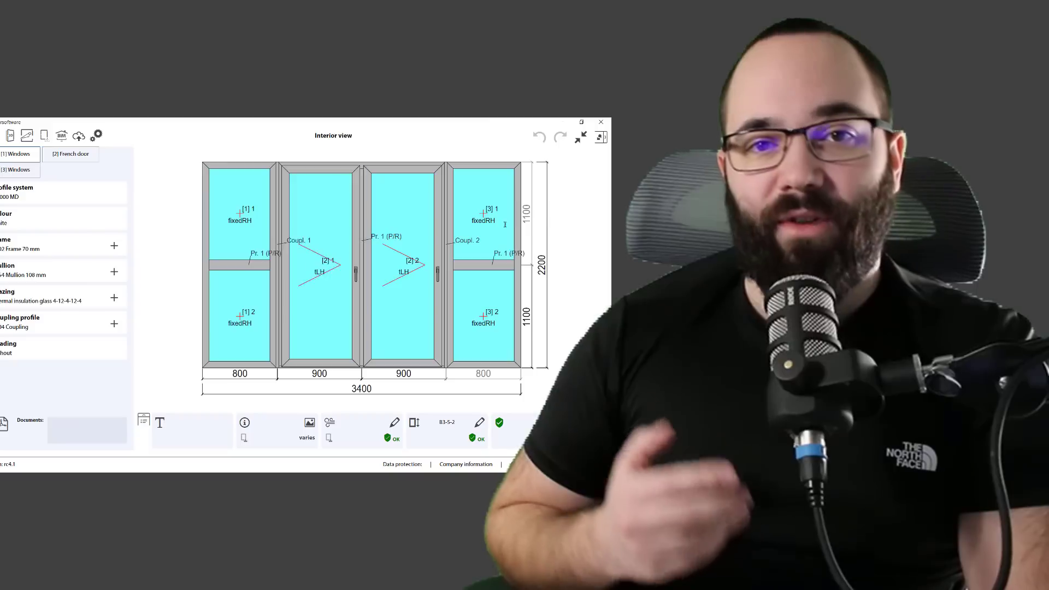
Examine the finished element in 3D from several angles, opening and closing the French door and side window sashes
left_click(361, 300)
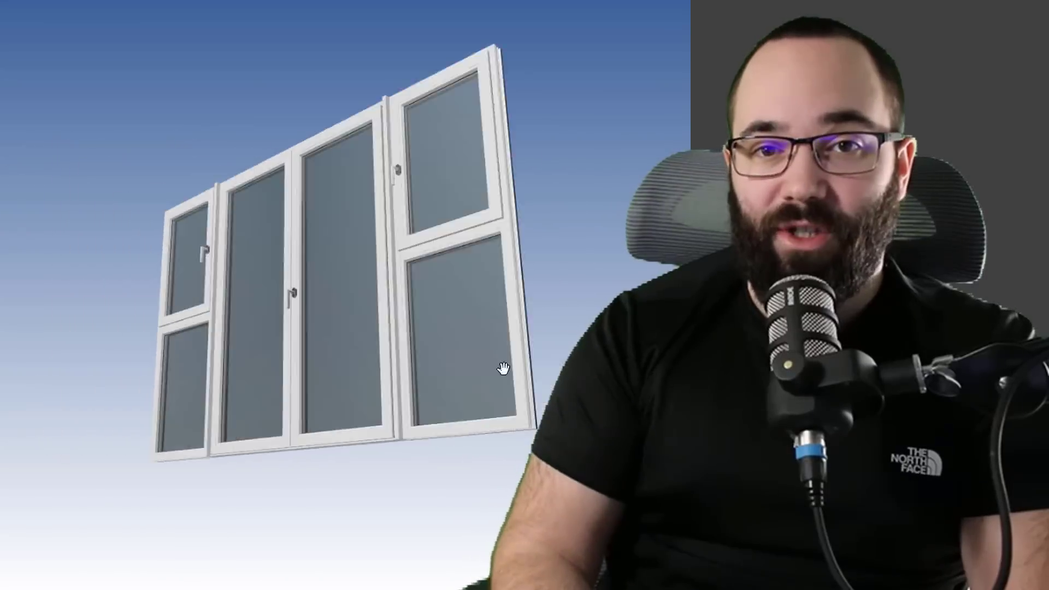
left_click_drag(137, 372, 306, 338)
left_click(311, 311)
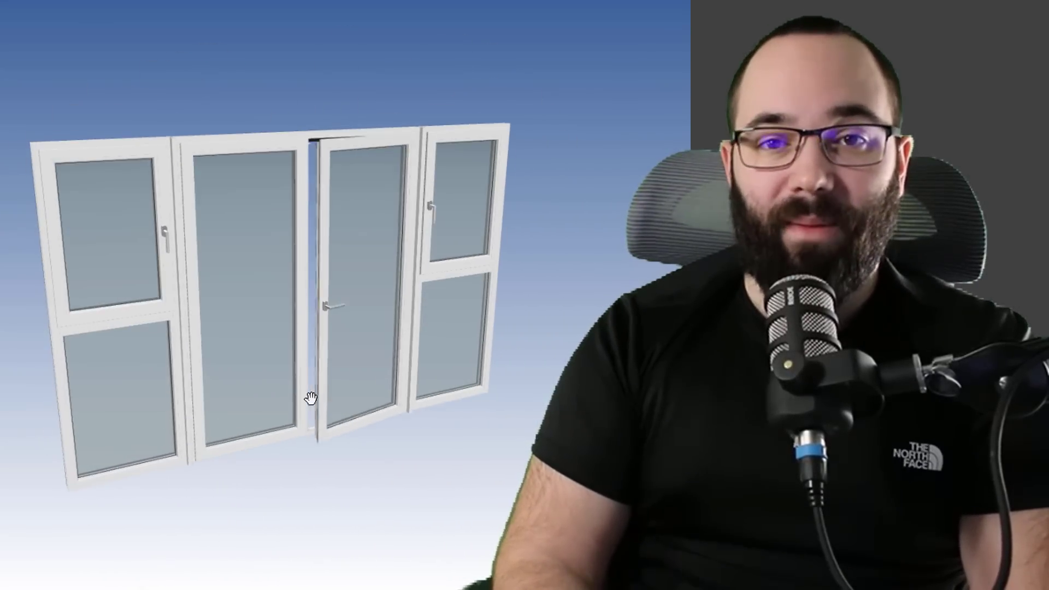
left_click(163, 244)
left_click_drag(410, 471, 331, 472)
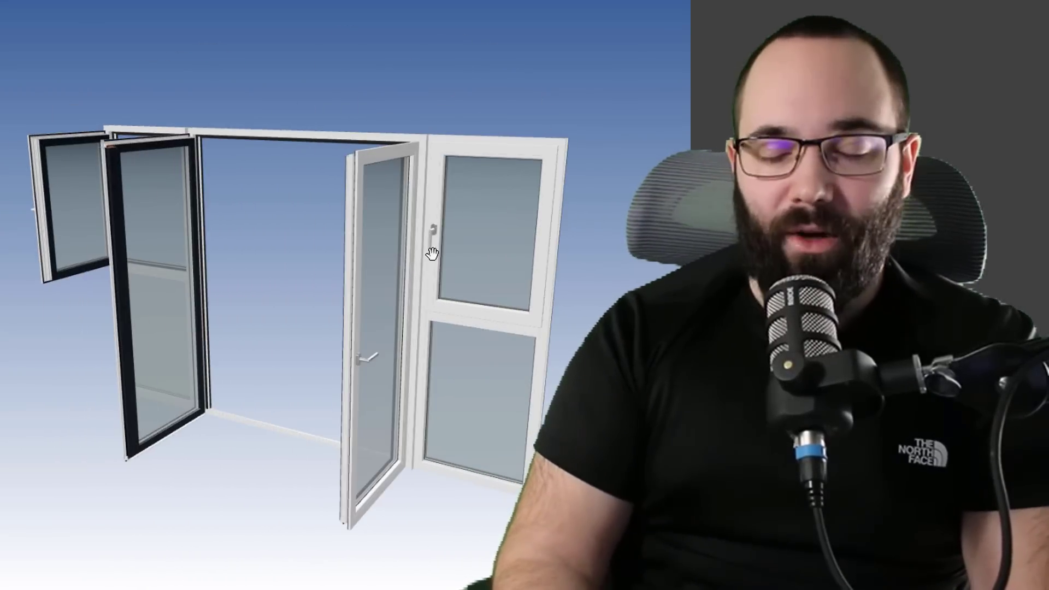
left_click(430, 242)
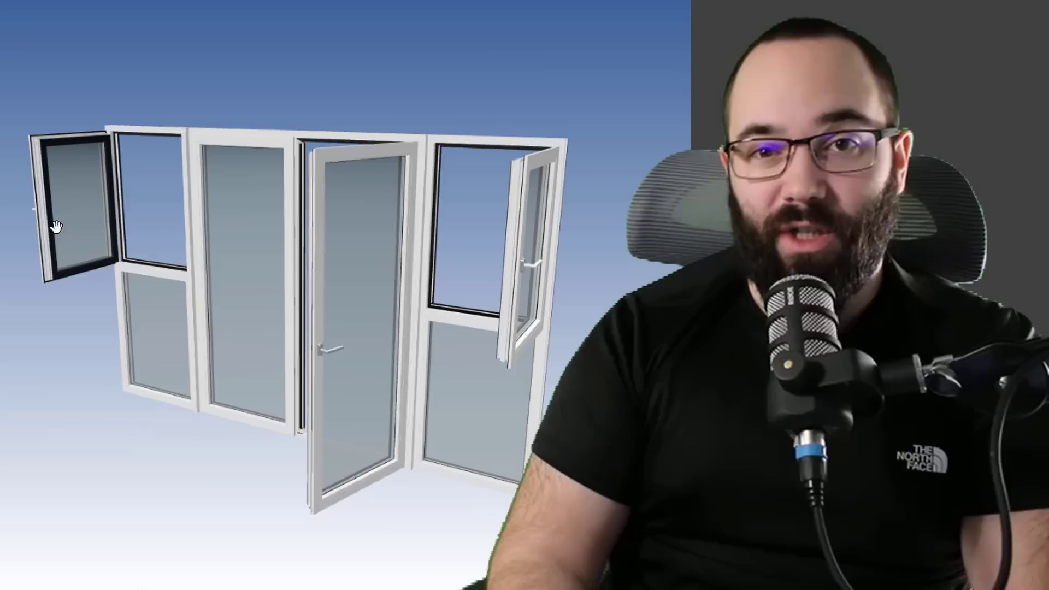
left_click(548, 298)
left_click_drag(197, 410, 267, 448)
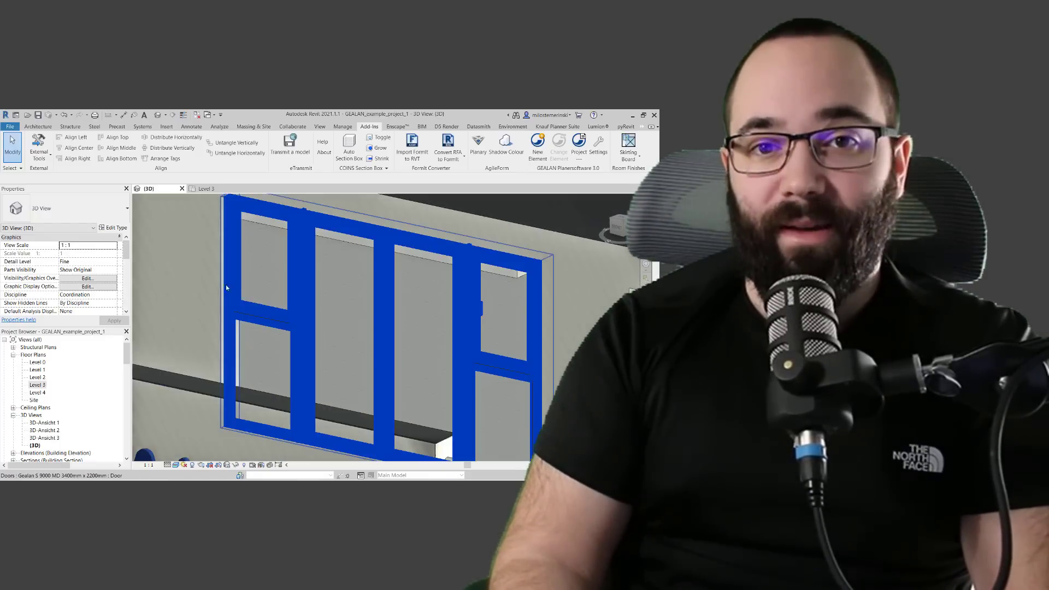
Switch to Revit and inspect the placed 3400 x 2200 mm element in the upper-floor facade, selecting it
scroll(266, 285, "down", 3)
mouse_move(321, 311)
middle_mouse_down("shift")
mouse_move(297, 287)
mouse_move(313, 325)
middle_mouse_up("shift")
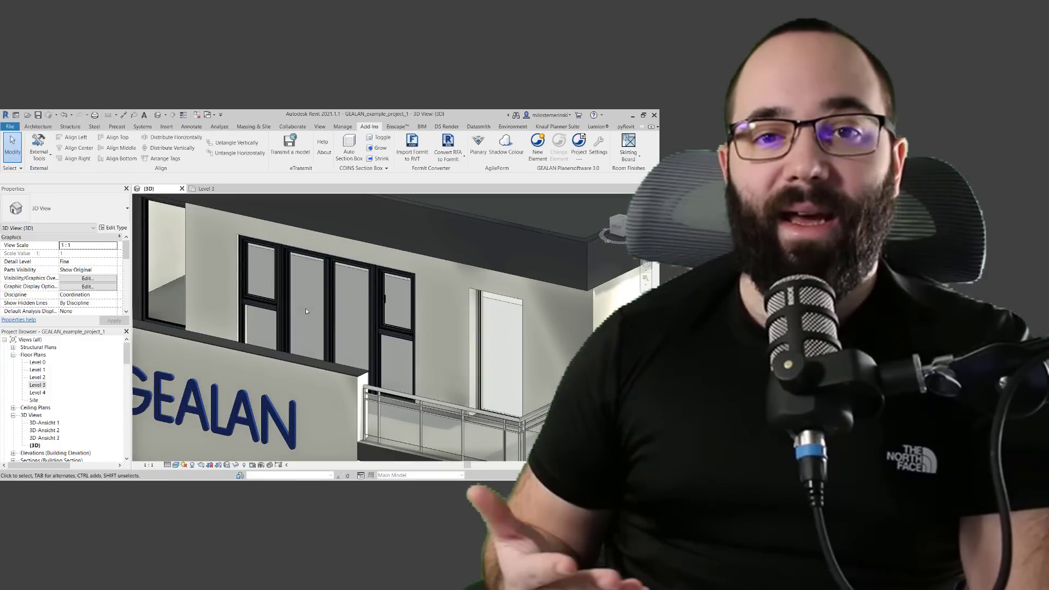
left_click(288, 306)
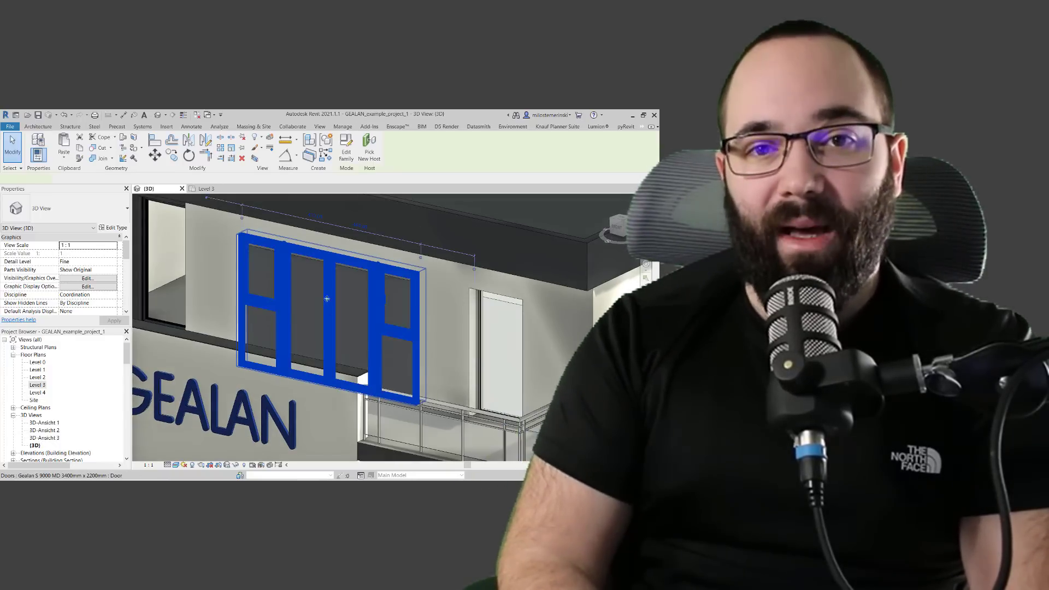
Read through the GEALAN specification document, examining the system descriptions and the listed window items
scroll(283, 187, "down", 20)
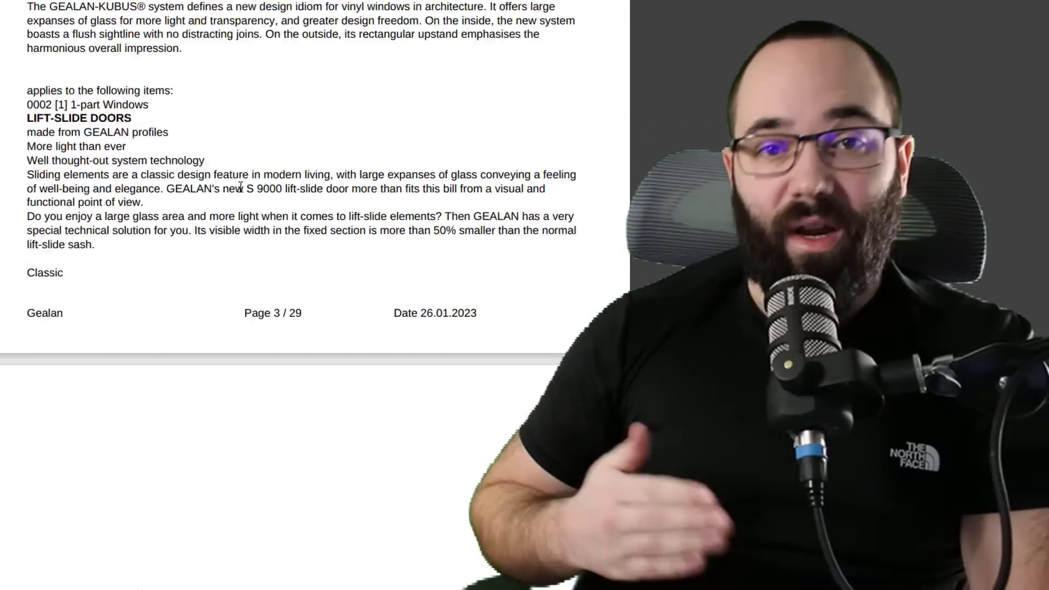
scroll(283, 186, "down", 20)
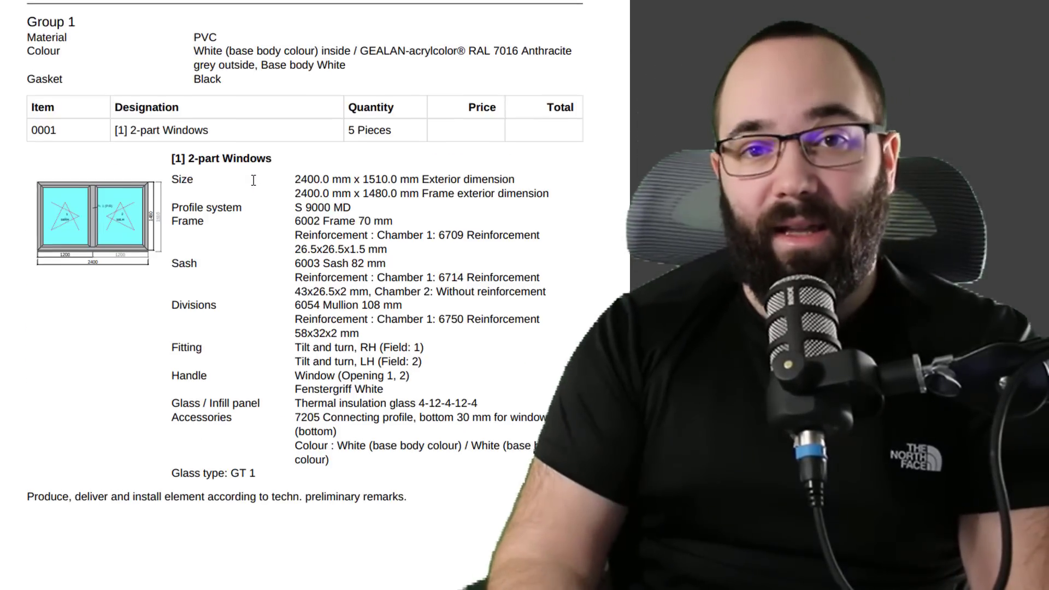
scroll(224, 179, "up", 2)
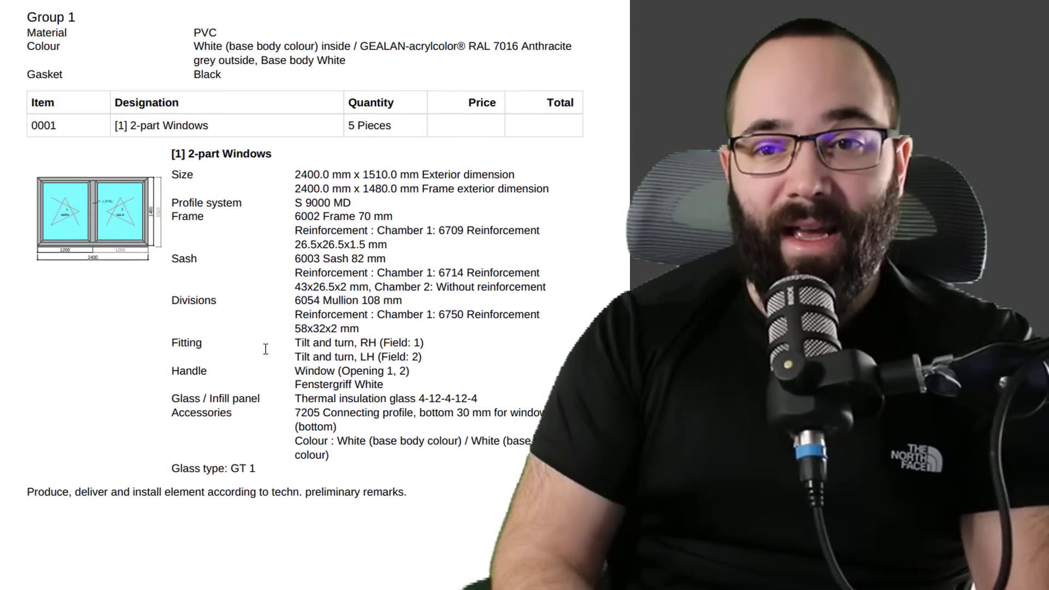
scroll(283, 254, "down", 15)
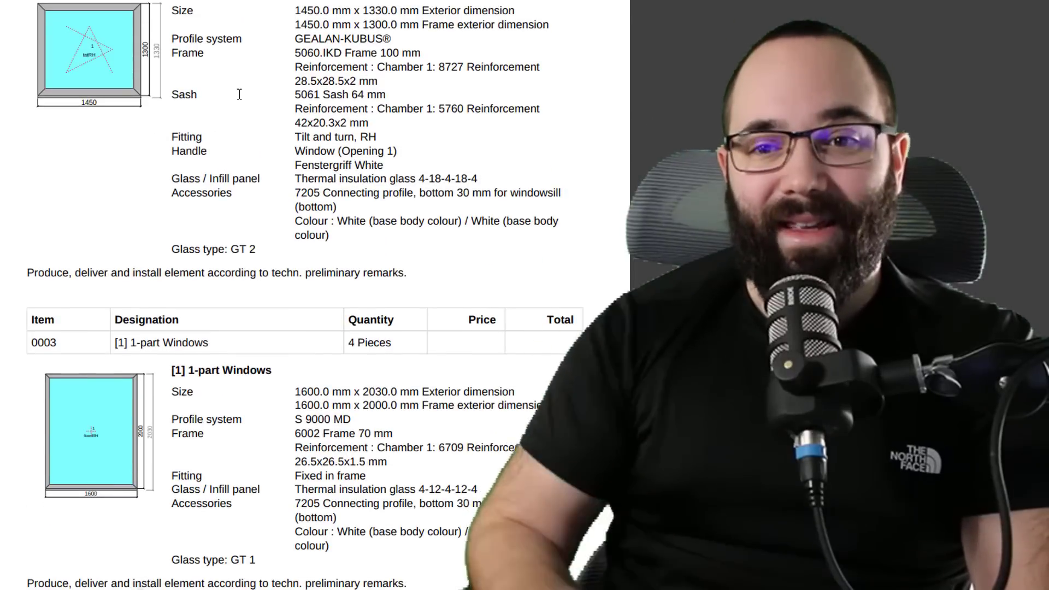
scroll(260, 232, "down", 20)
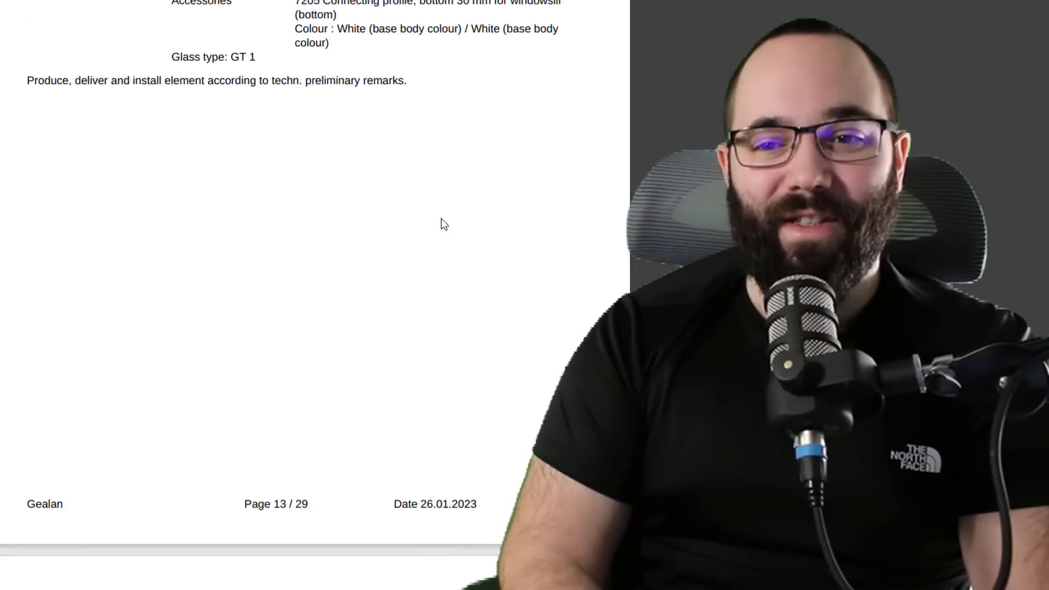
scroll(314, 217, "down", 20)
scroll(304, 227, "down", 20)
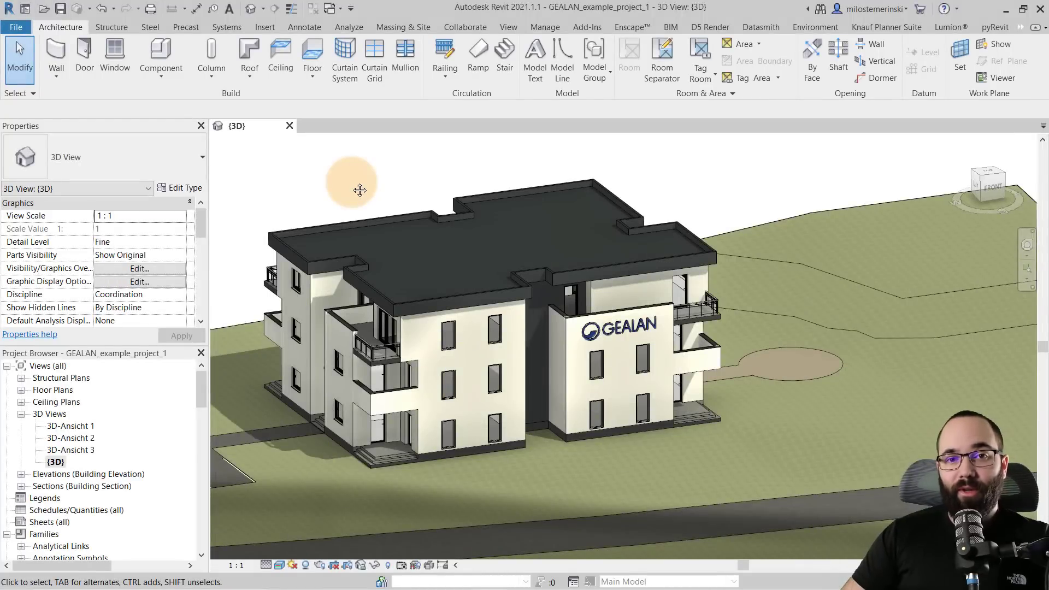
In the Revit building model, start a new element with the GEALAN Planersoftware 3.0 add-in
scroll(637, 297, "up", 4)
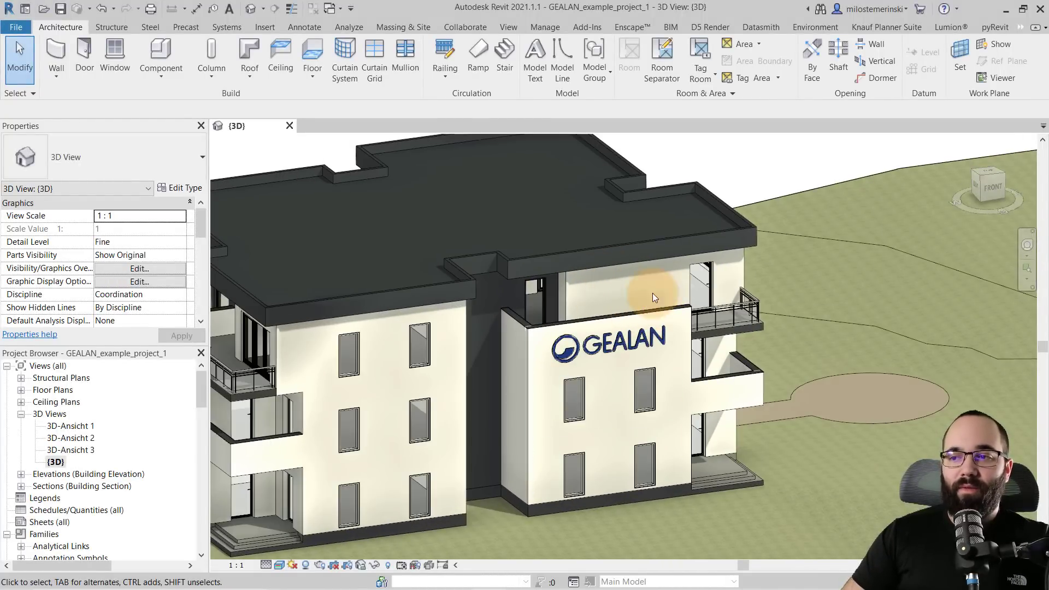
left_click(588, 29)
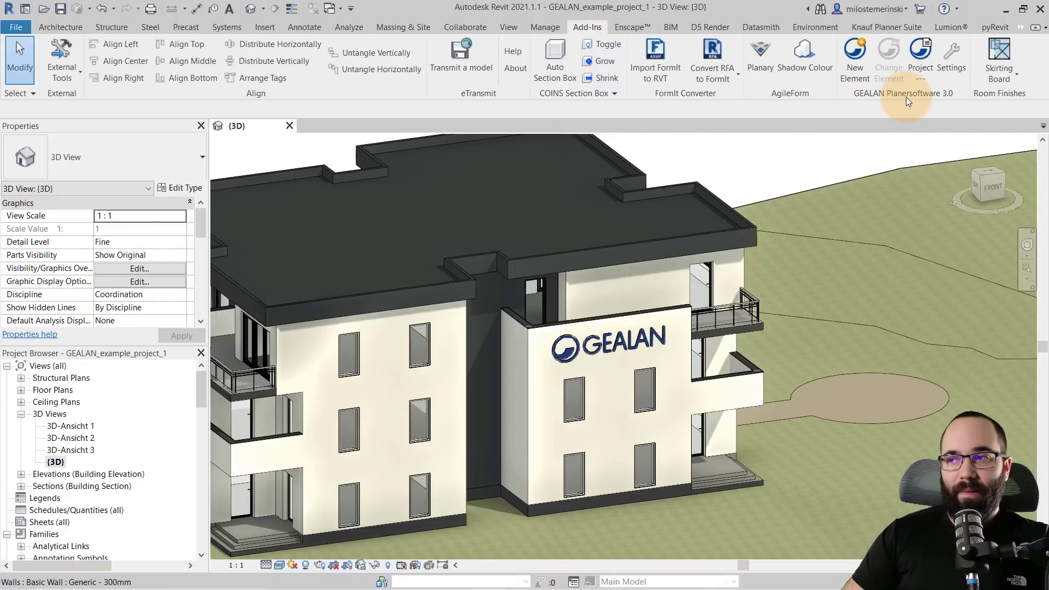
left_click(846, 79)
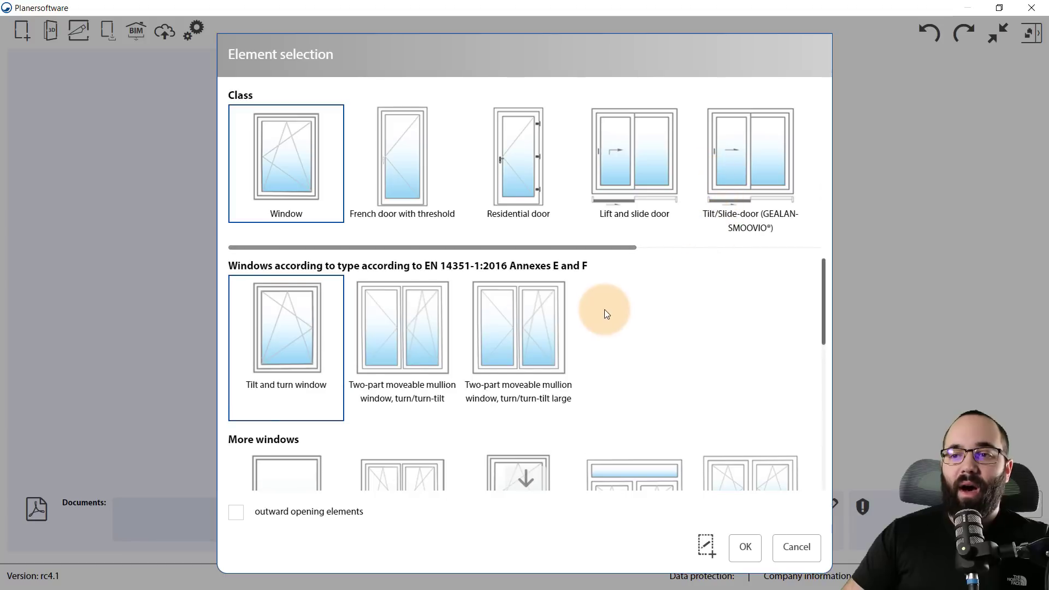
Browse the element types of the Window, French door with threshold and Residential door classes, ending on the Window class
scroll(605, 309, "down", 4)
scroll(596, 306, "up", 4)
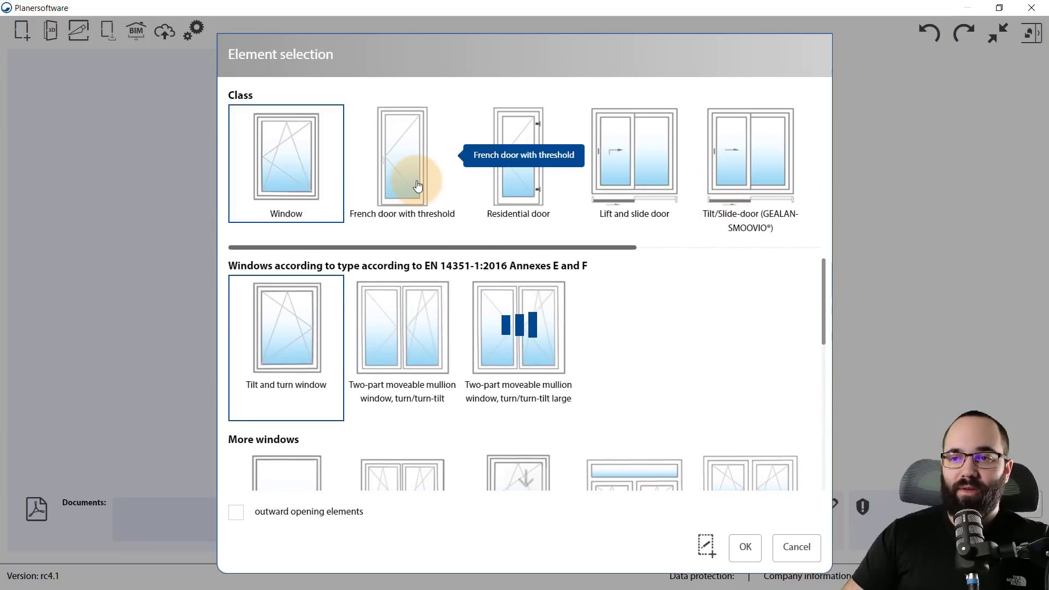
left_click(417, 187)
left_click(508, 212)
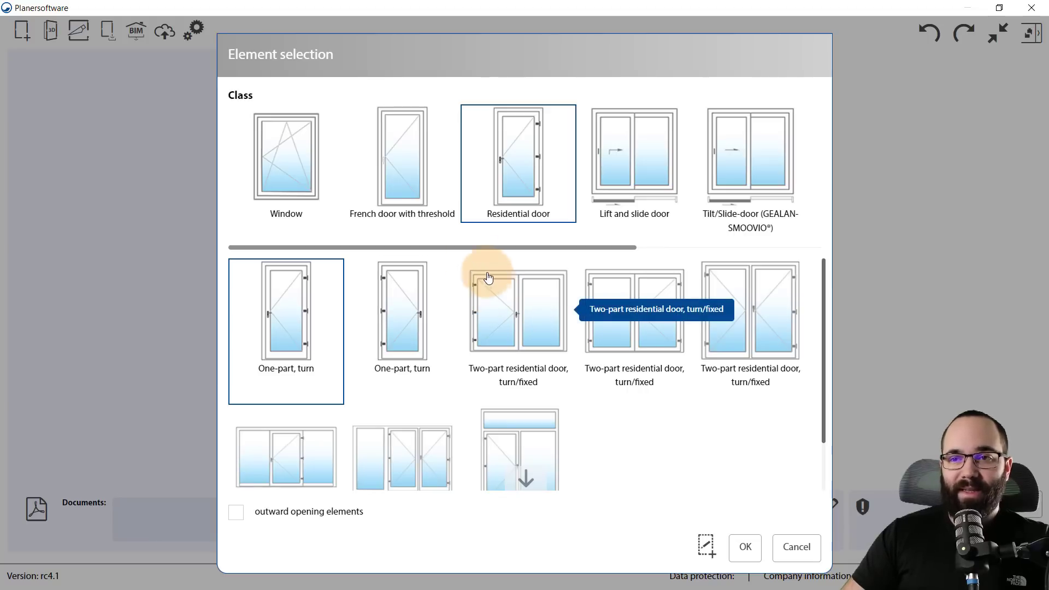
left_click(311, 191)
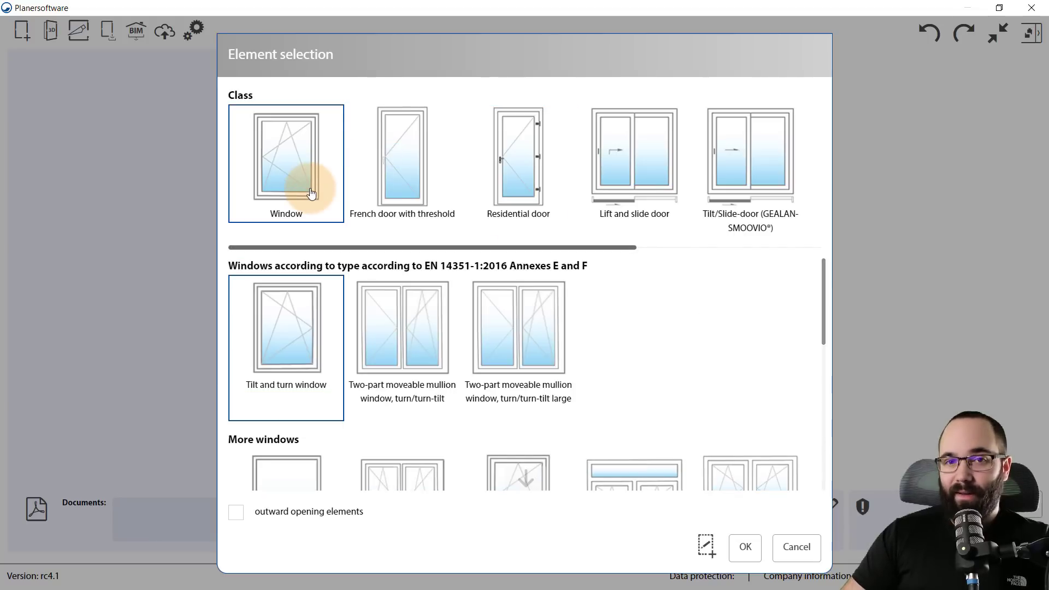
Start a free structure, draw a wide rectangle as its contour and continue to the structure divisions
left_click(706, 545)
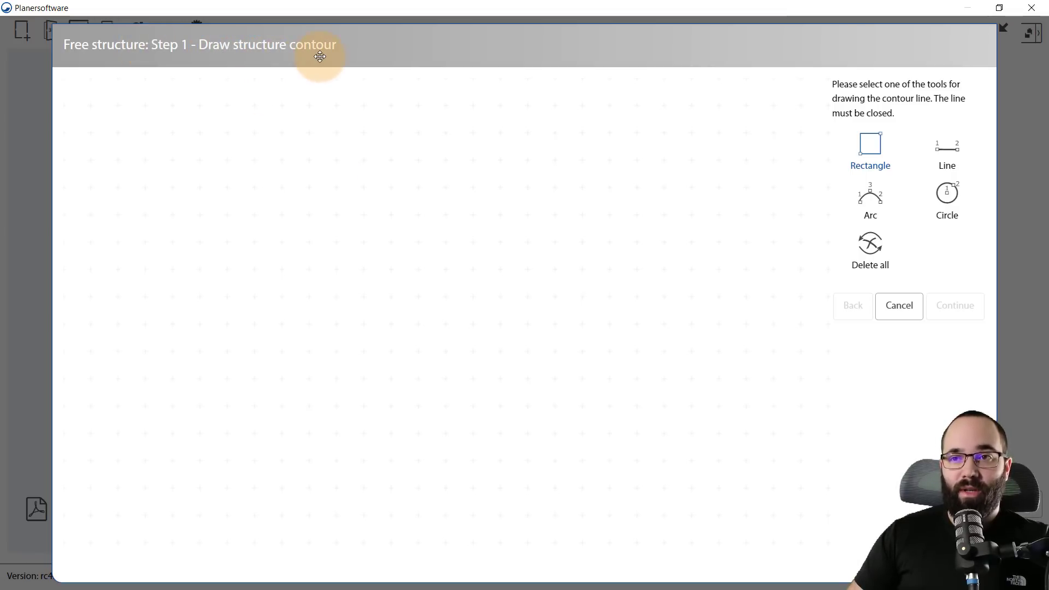
left_click(880, 159)
left_click(178, 109)
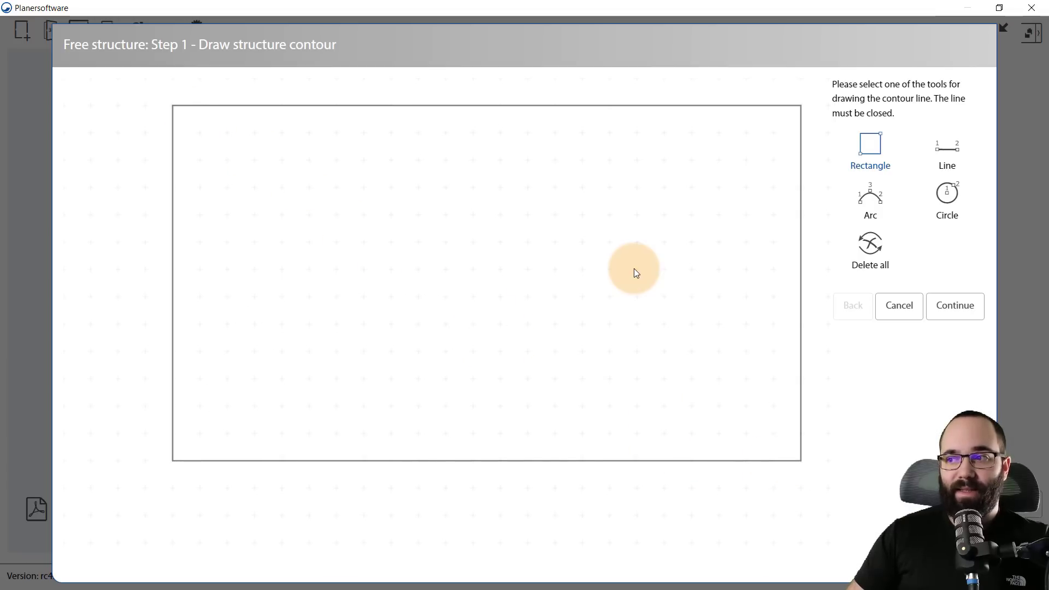
left_click(955, 307)
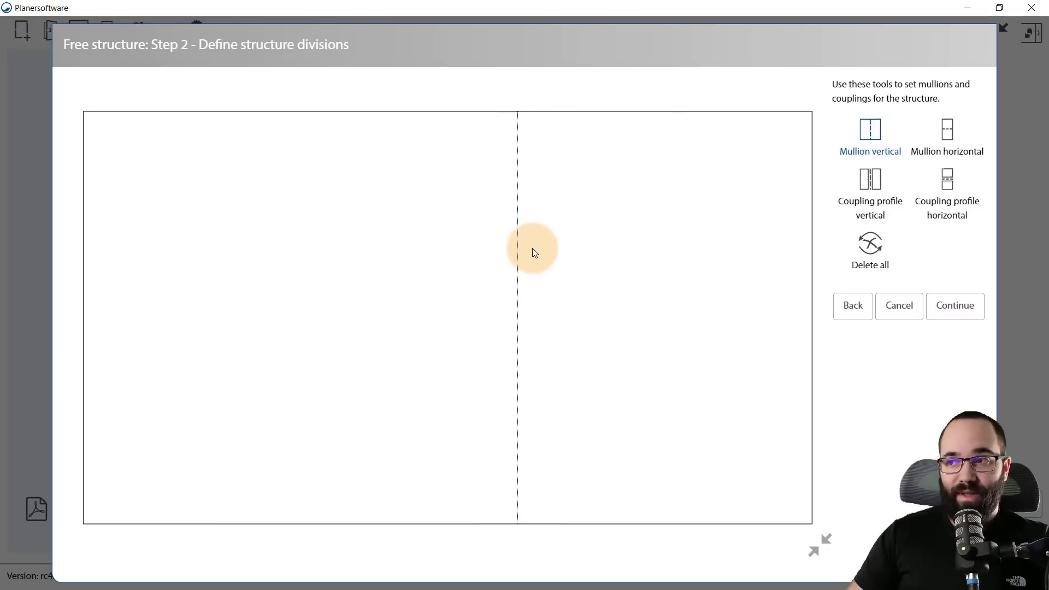
Add two vertical coupling profiles that split the contour into narrow outer sections and a wide middle section
left_click(857, 206)
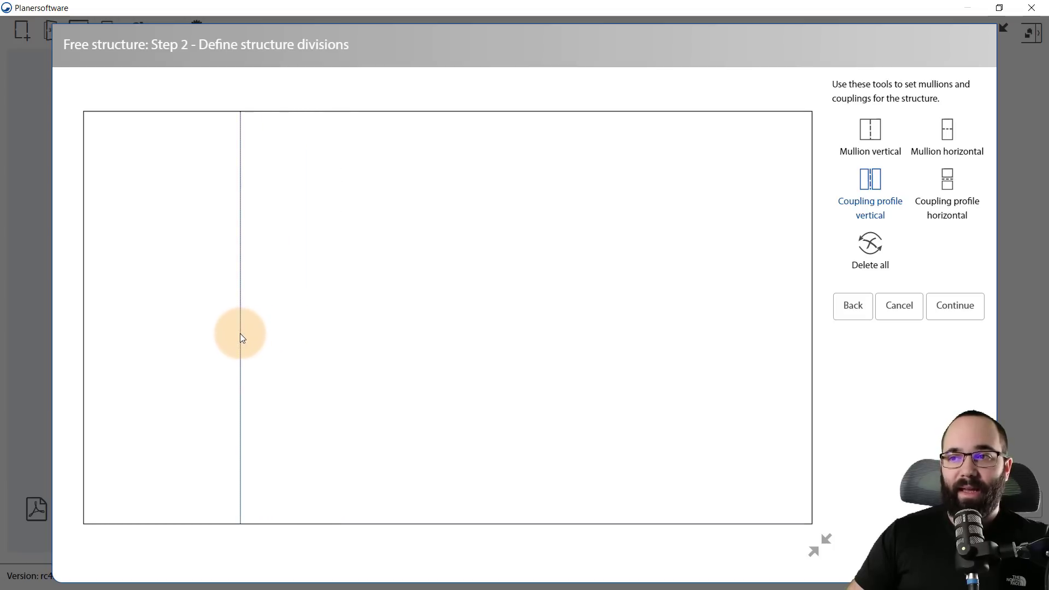
left_click(240, 333)
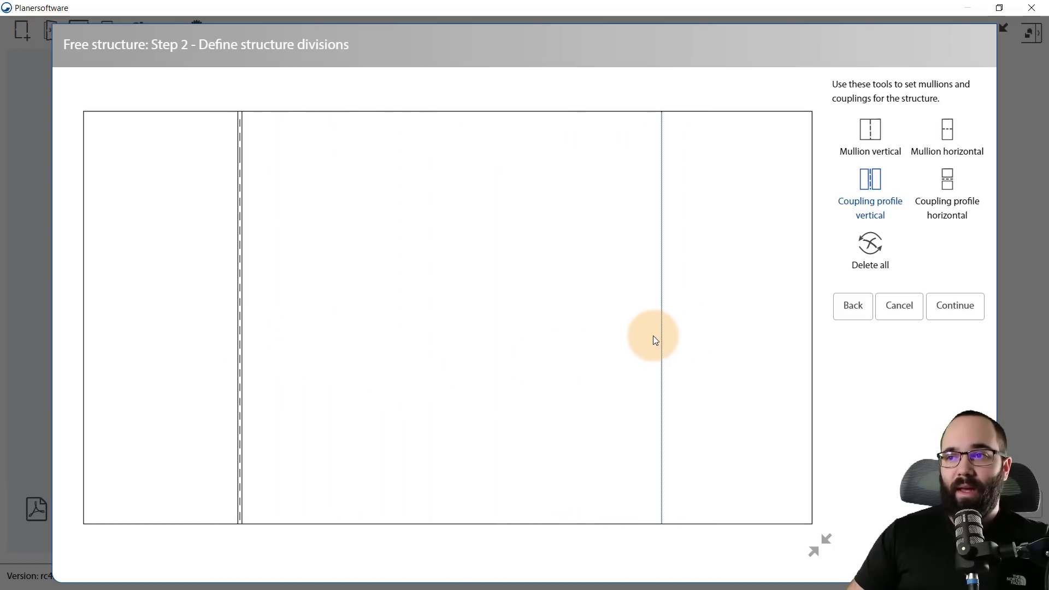
left_click(643, 398)
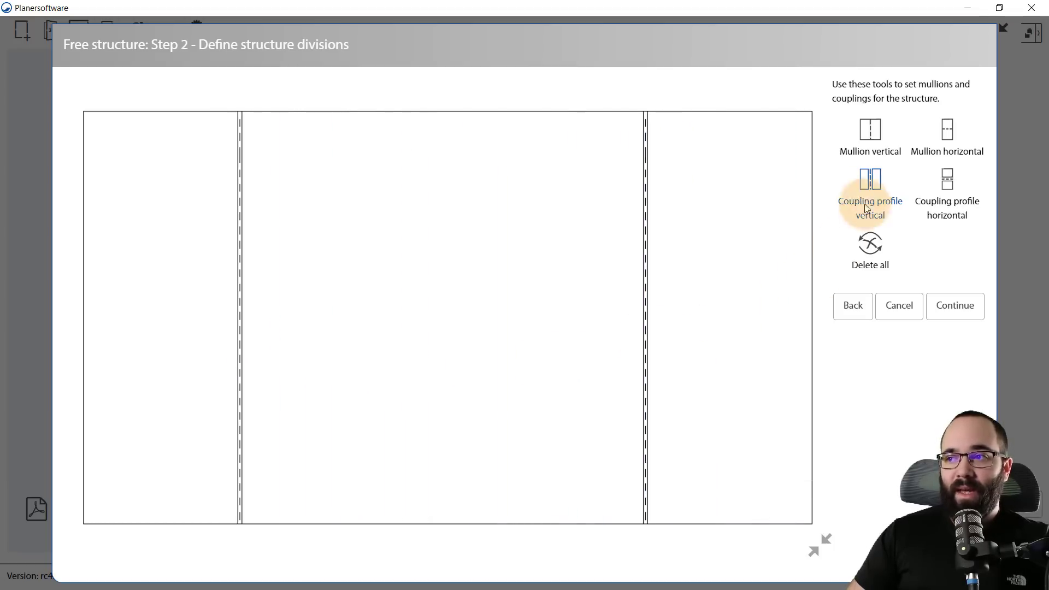
Divide the middle section with a centred vertical mullion and both outer sections with horizontal mullions at mid-height, then continue to the element types
left_click(881, 148)
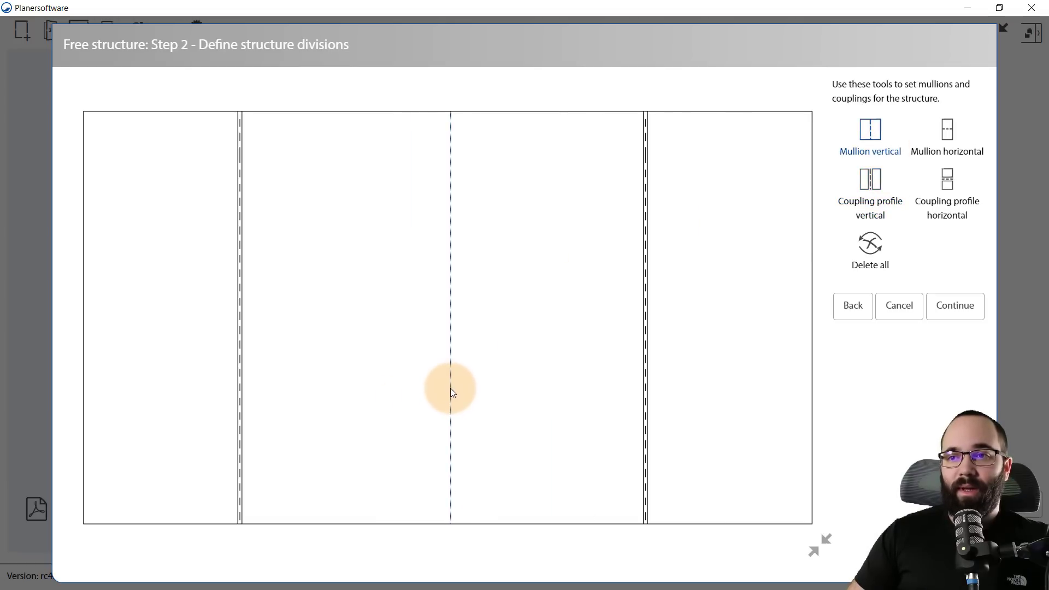
left_click(524, 454)
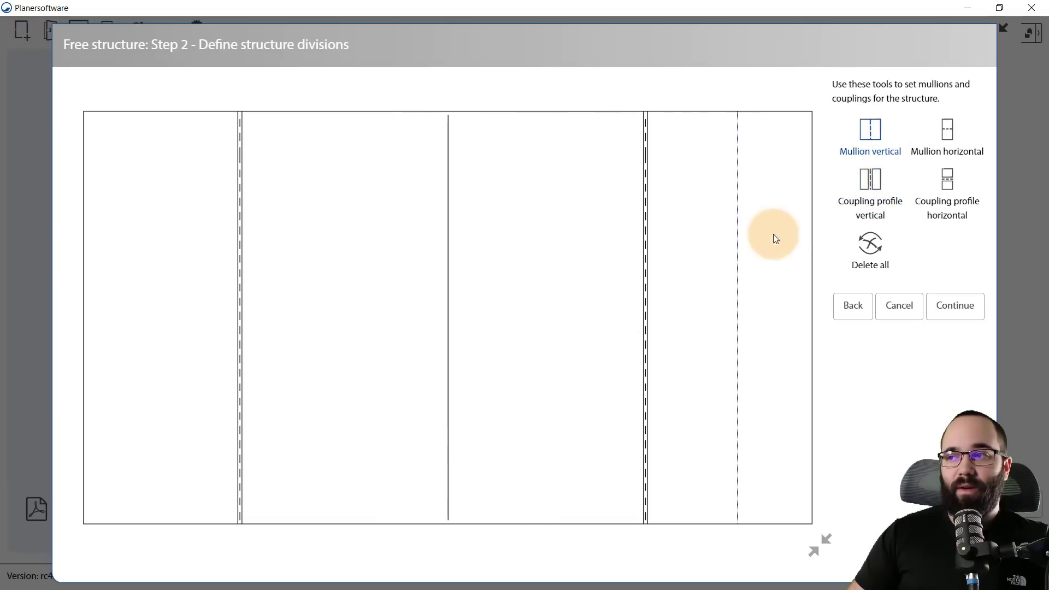
left_click(939, 146)
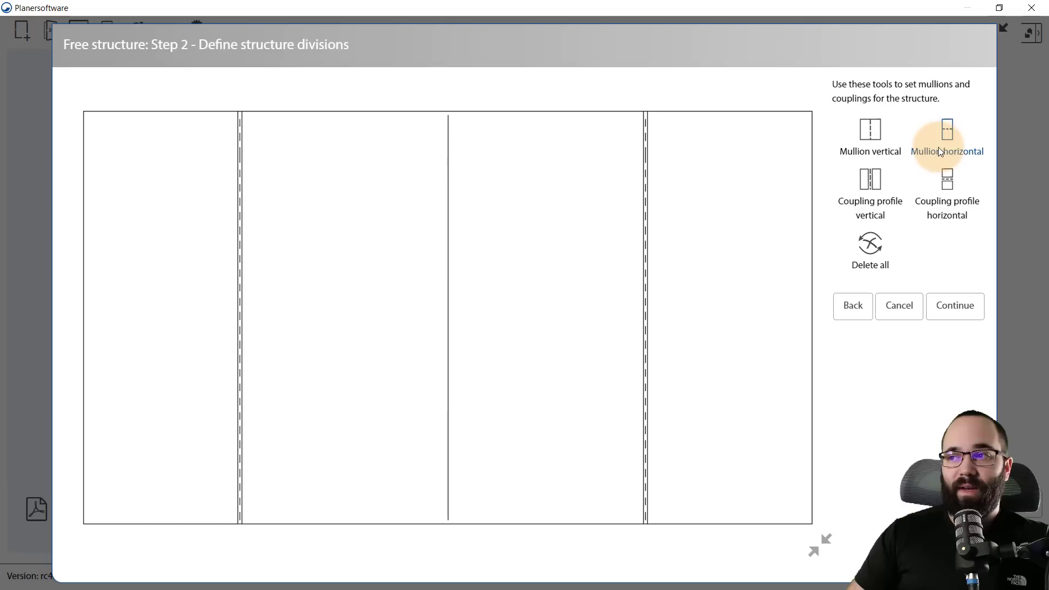
left_click(177, 320)
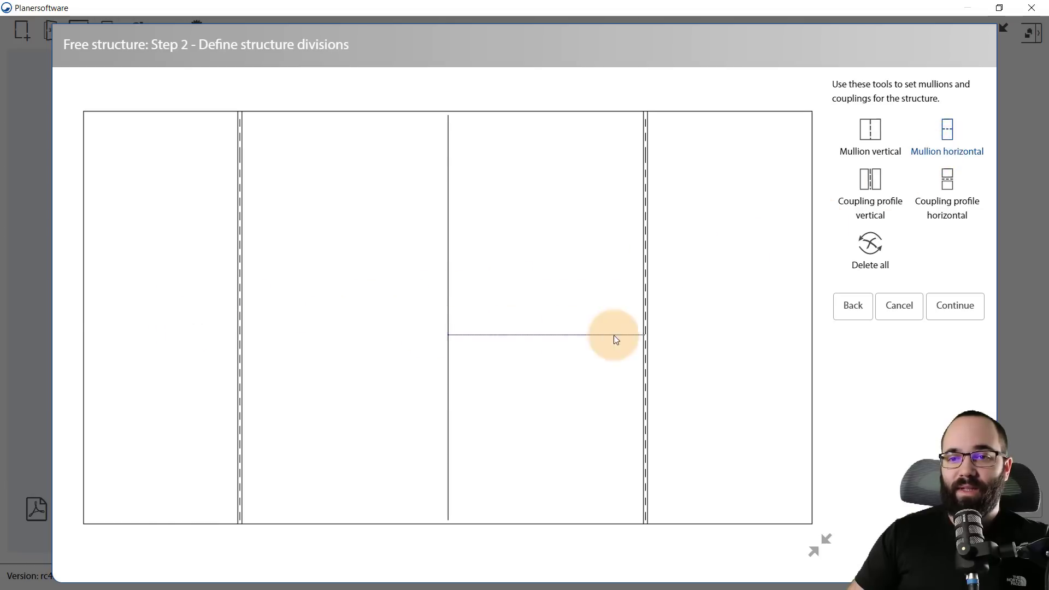
left_click(700, 334)
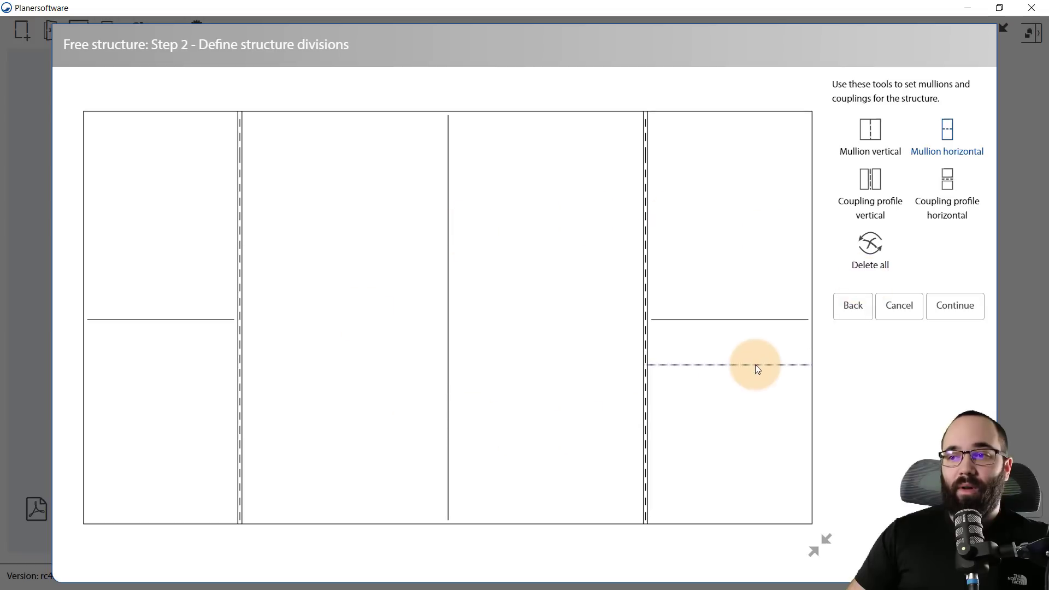
left_click(956, 308)
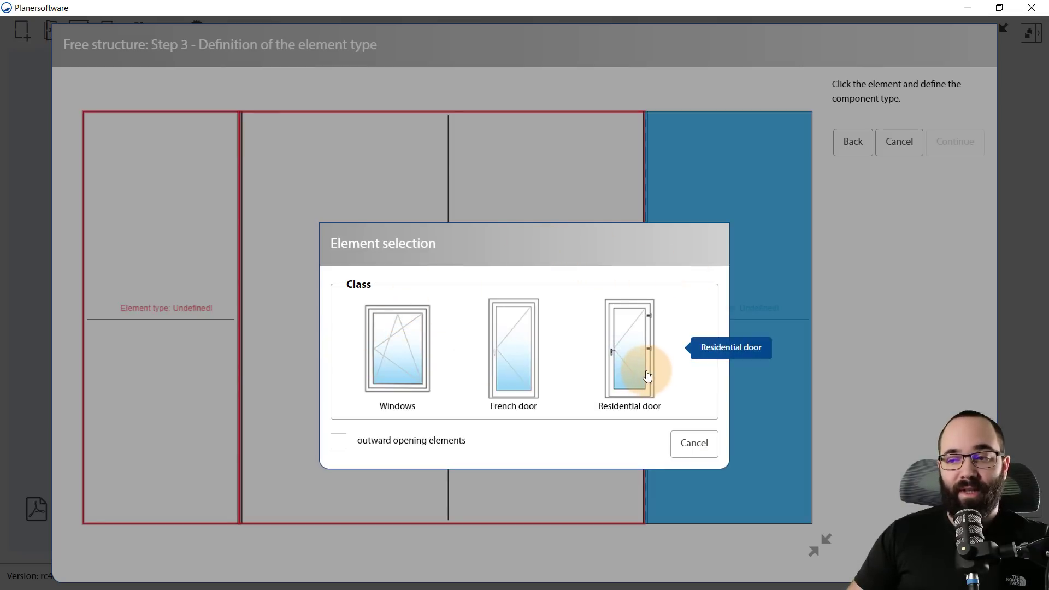
Define both outer sections as Windows and the middle section as French door, and continue to the construction dimensions
left_click(392, 365)
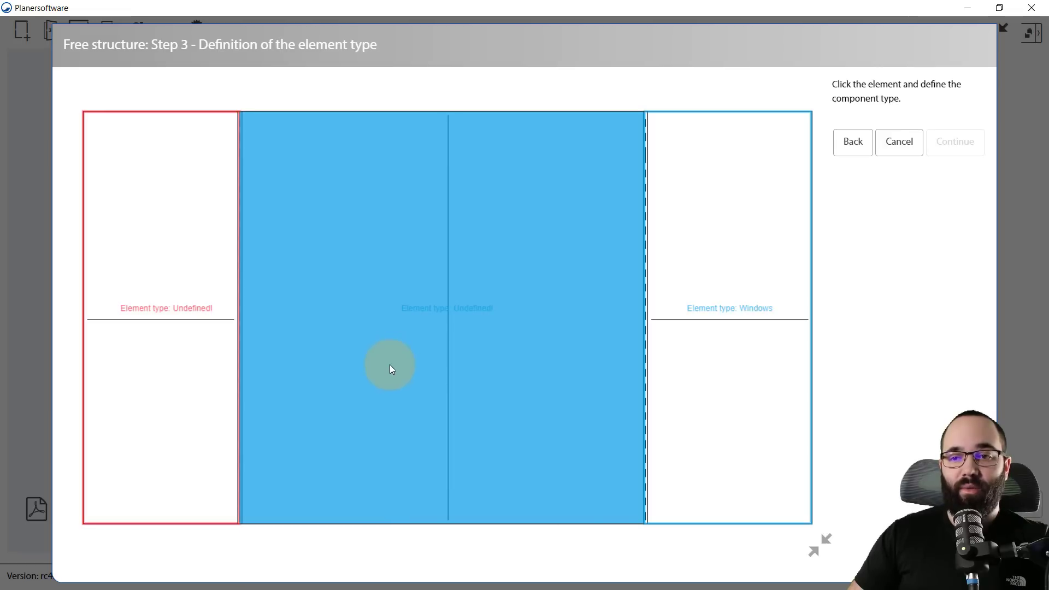
left_click(389, 365)
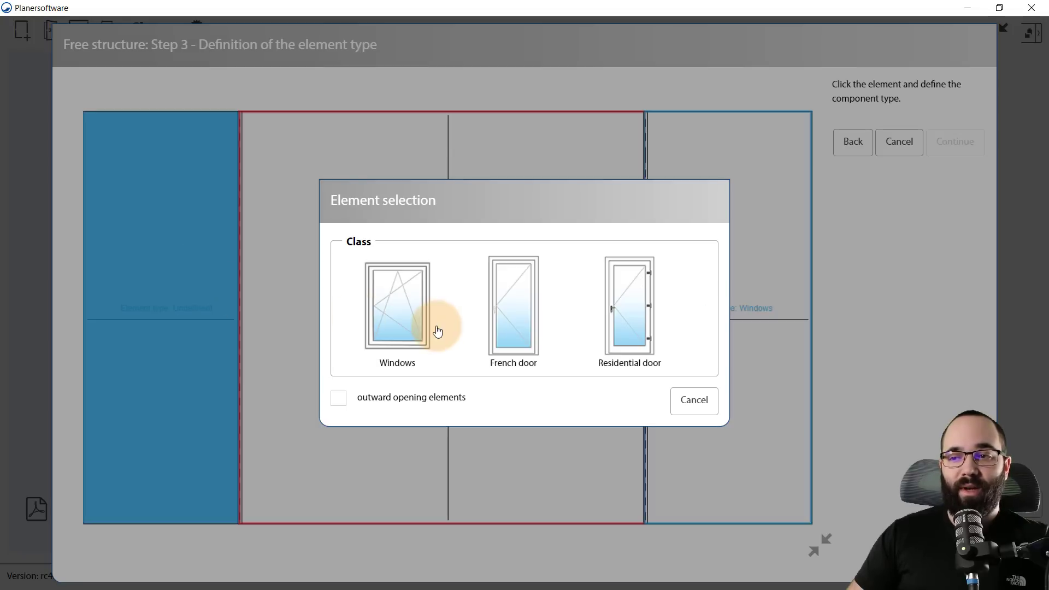
left_click(394, 328)
left_click(392, 350)
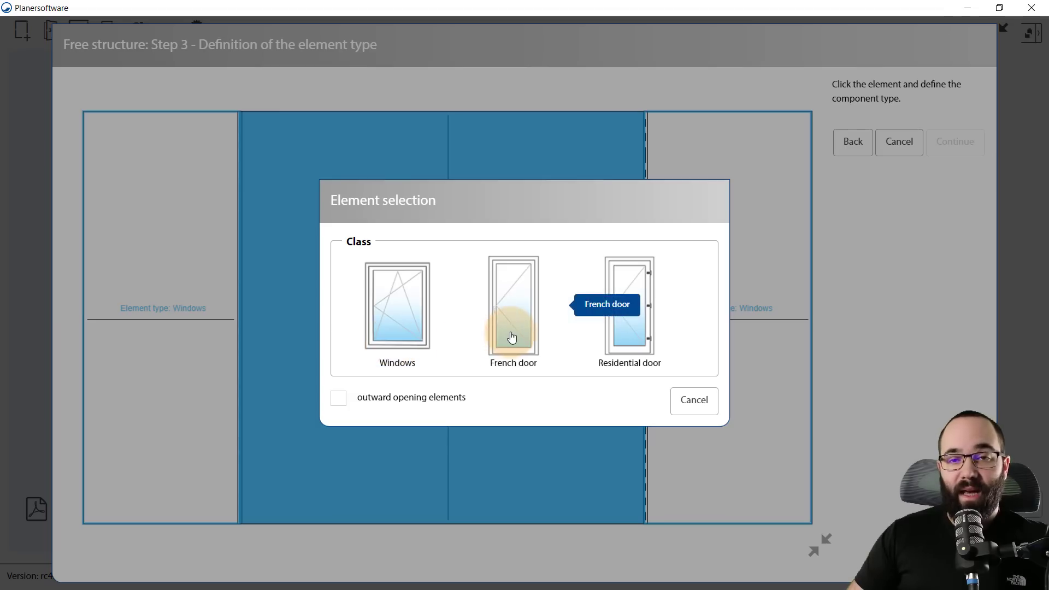
left_click(511, 337)
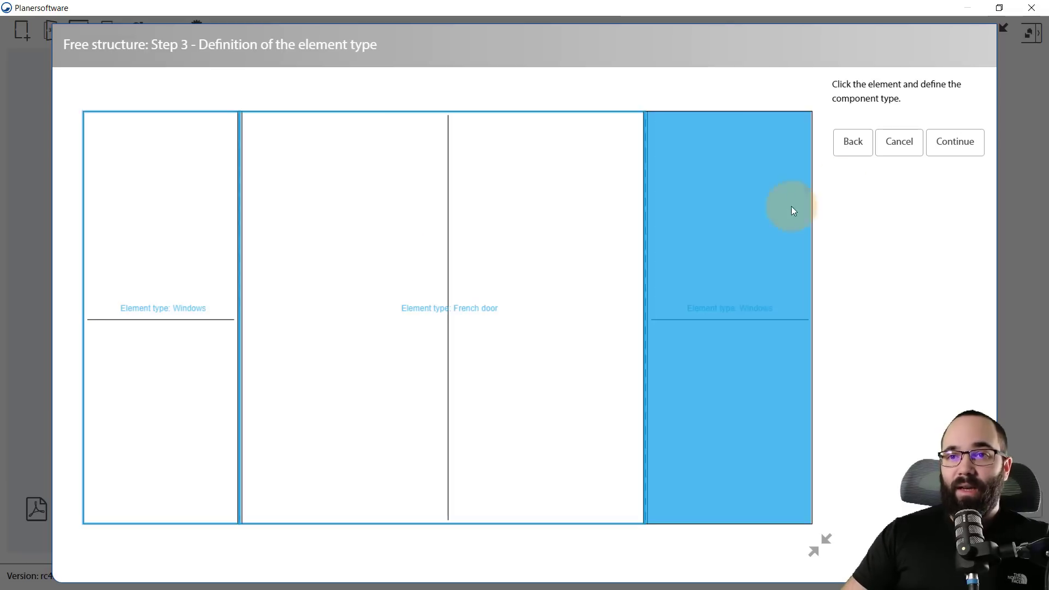
left_click(948, 147)
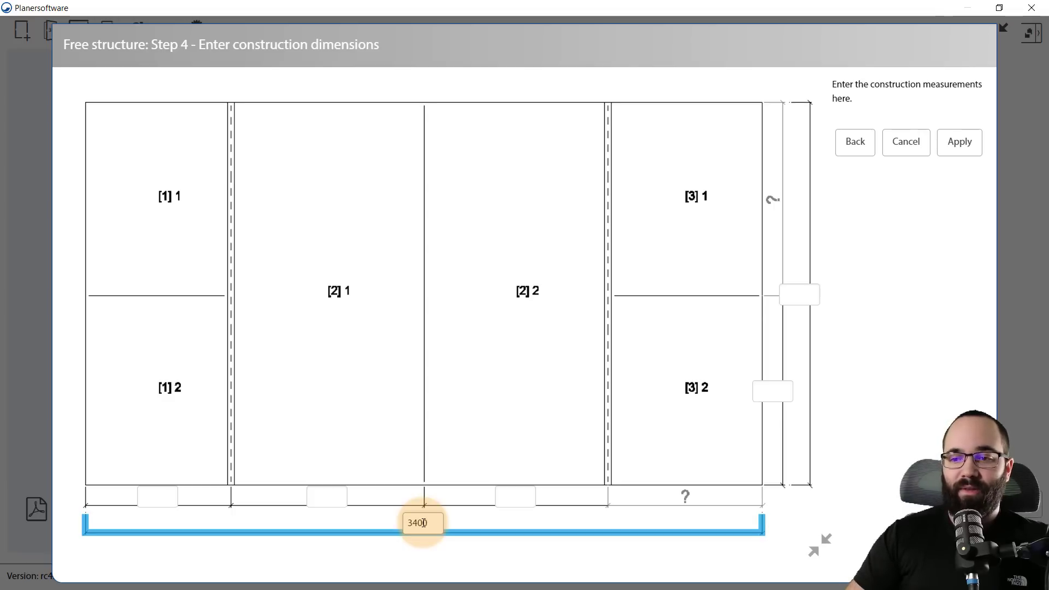
Set the structure's overall width to 3400, its overall height to 2200 and the height of the lower window fields to 1100
left_click(808, 301)
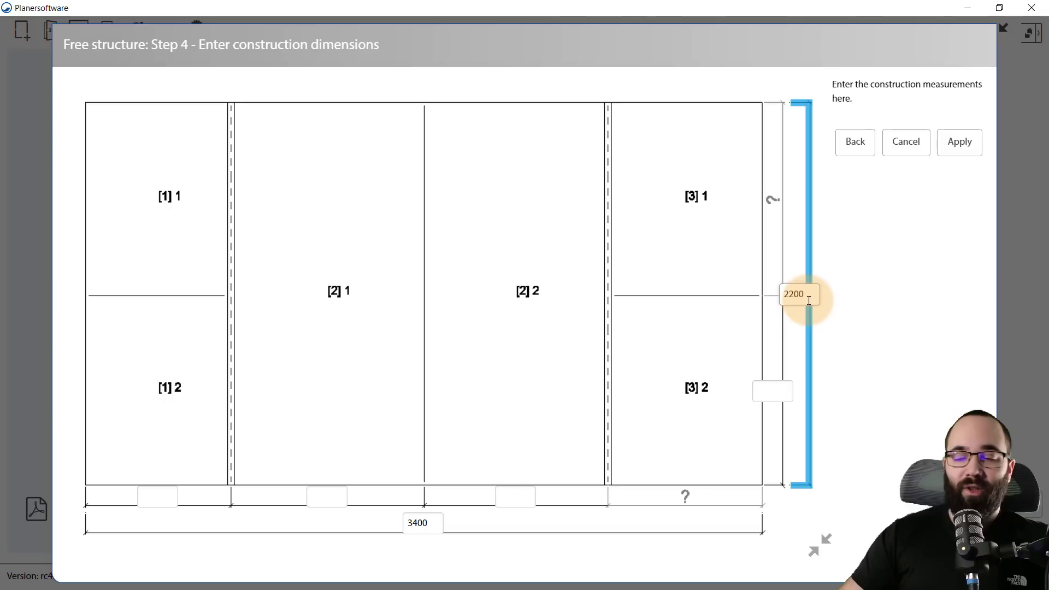
left_click(775, 391)
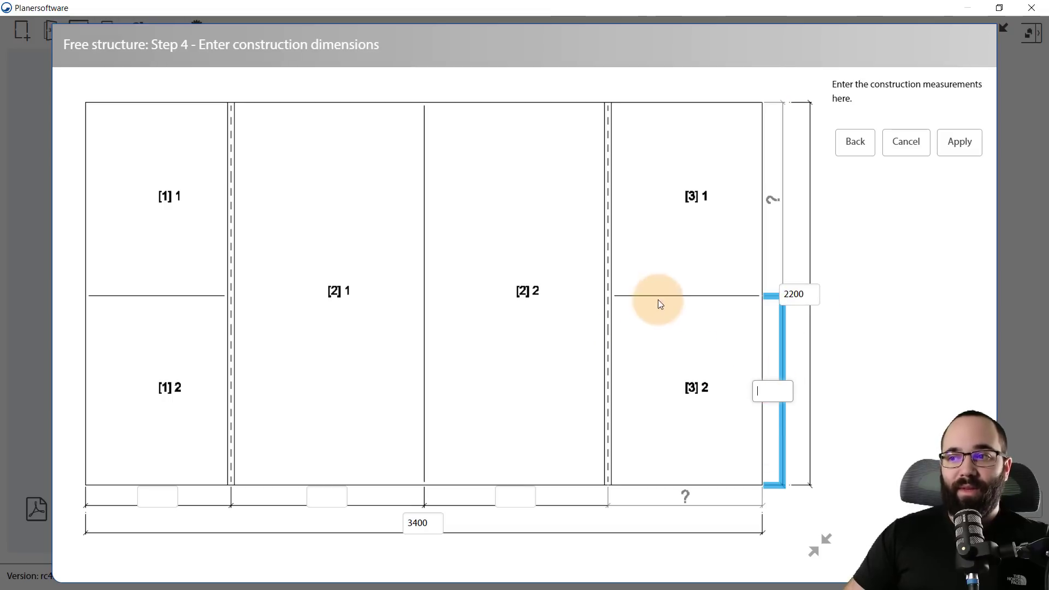
type("10")
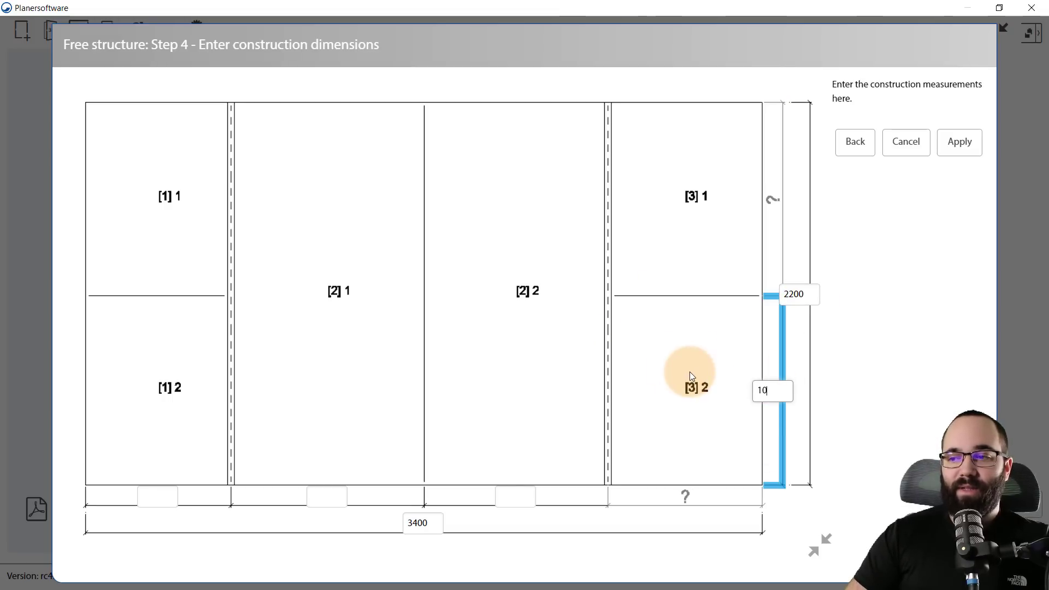
key("BackSpace")
type("100")
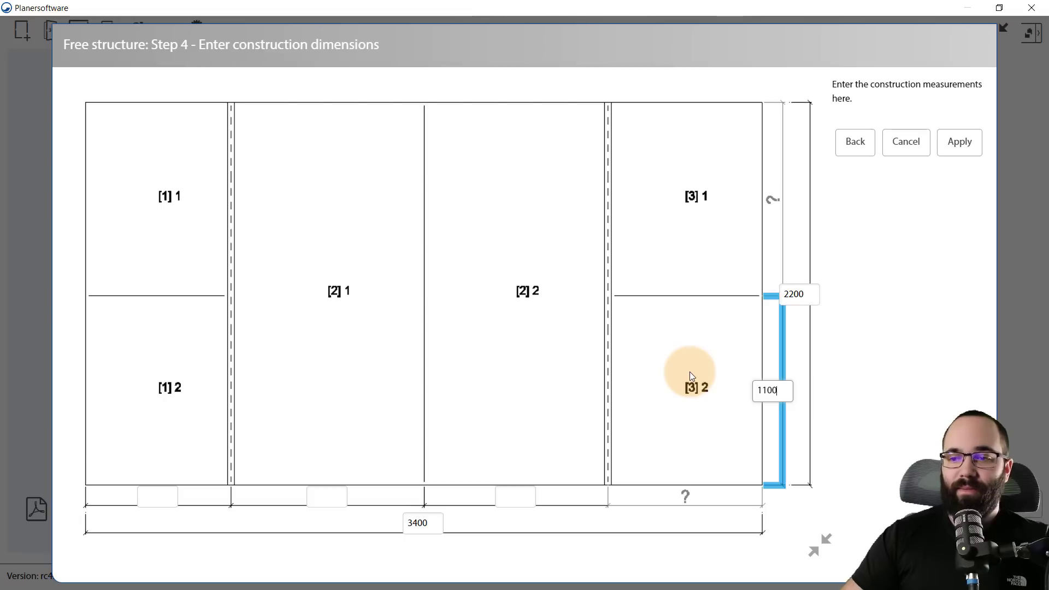
Set the first window's width to 800 and both French door divisions to 900 each, and apply the dimensions
left_click(161, 493)
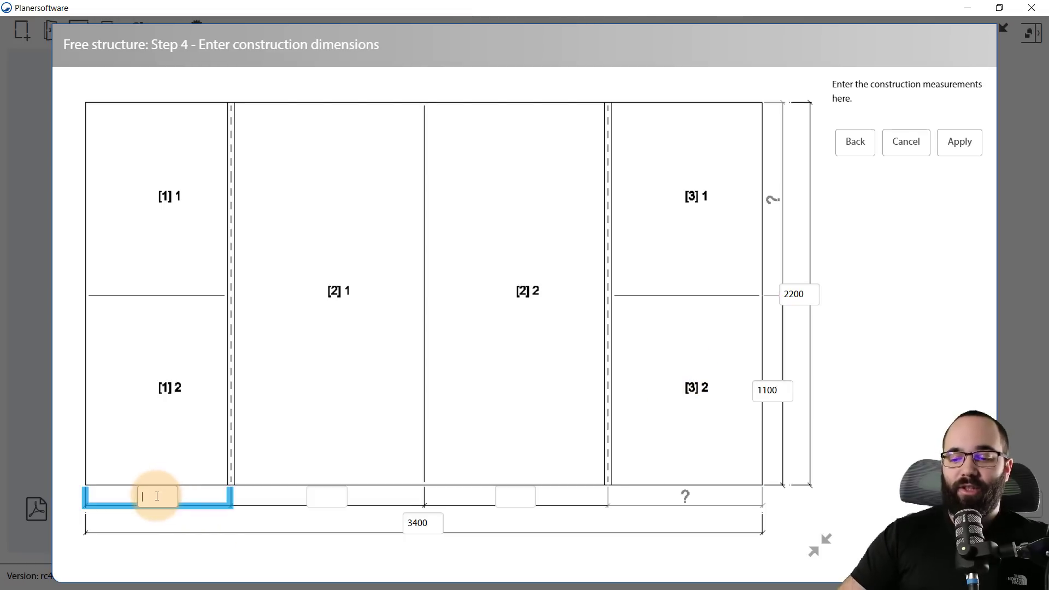
left_click(324, 496)
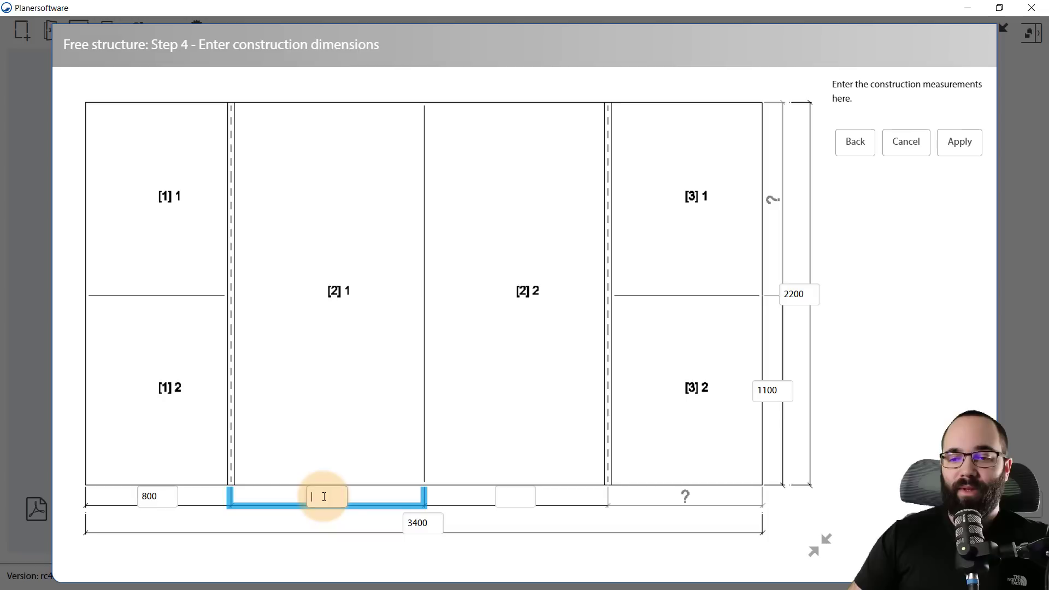
left_click(516, 496)
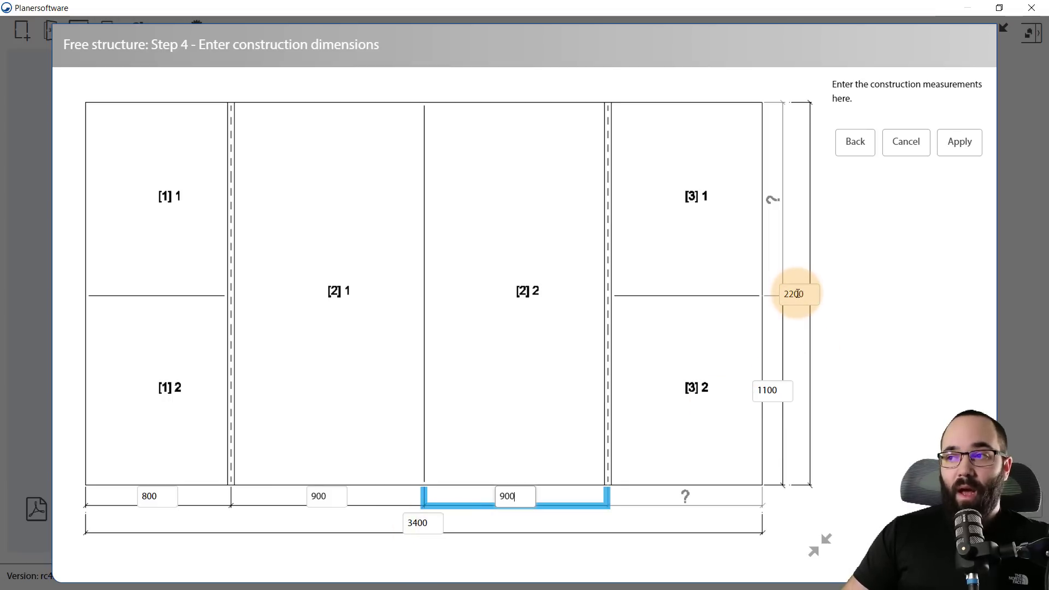
left_click(949, 146)
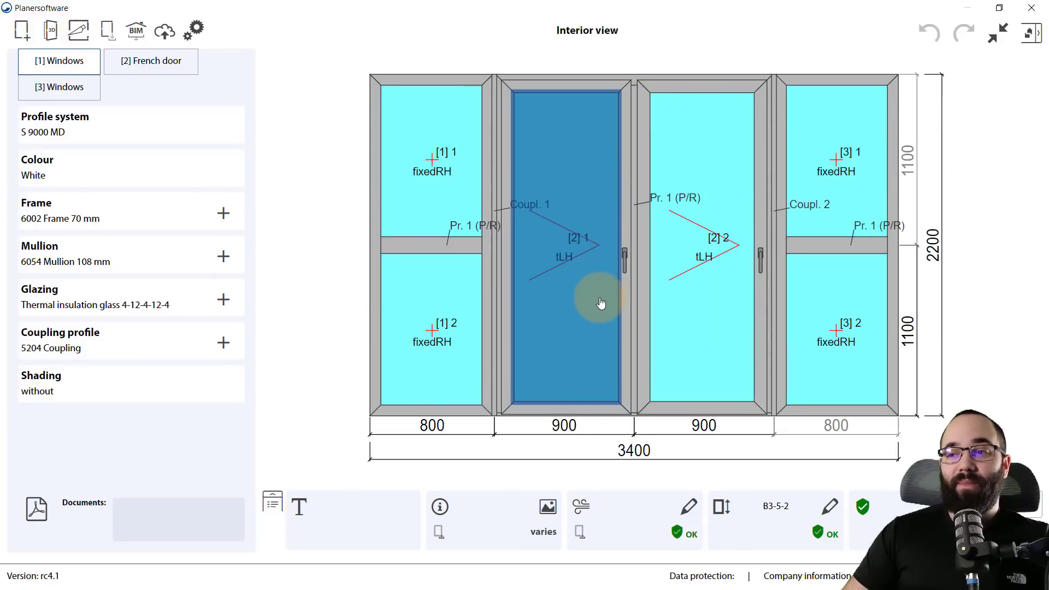
left_click(633, 303)
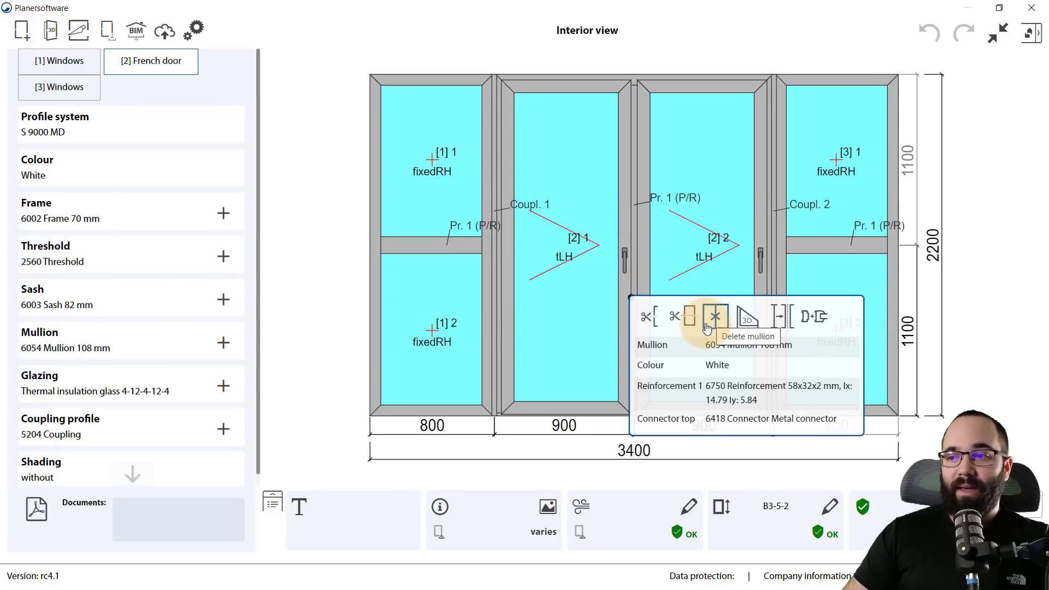
left_click(706, 327)
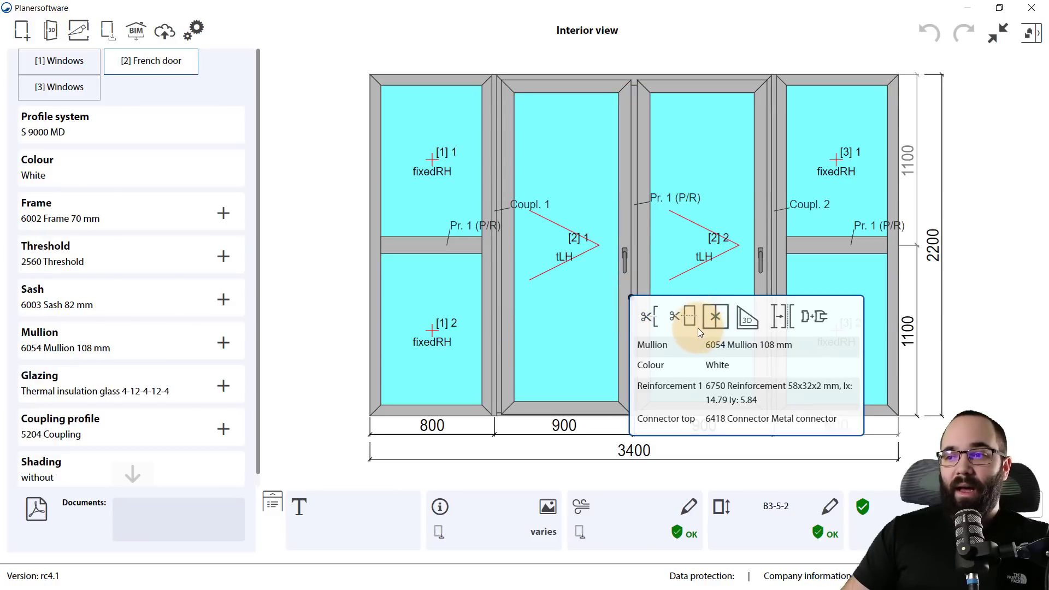
left_click(673, 259)
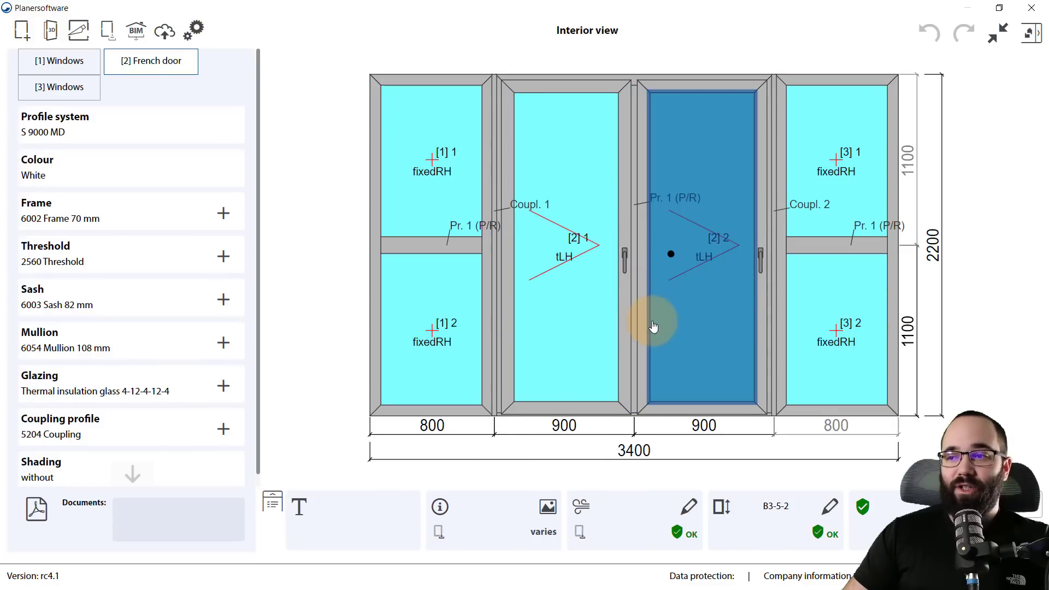
Change the opening type of French door field [2] 2 to "Moveable mullion, operating sash, right-hand side"
left_click(676, 294)
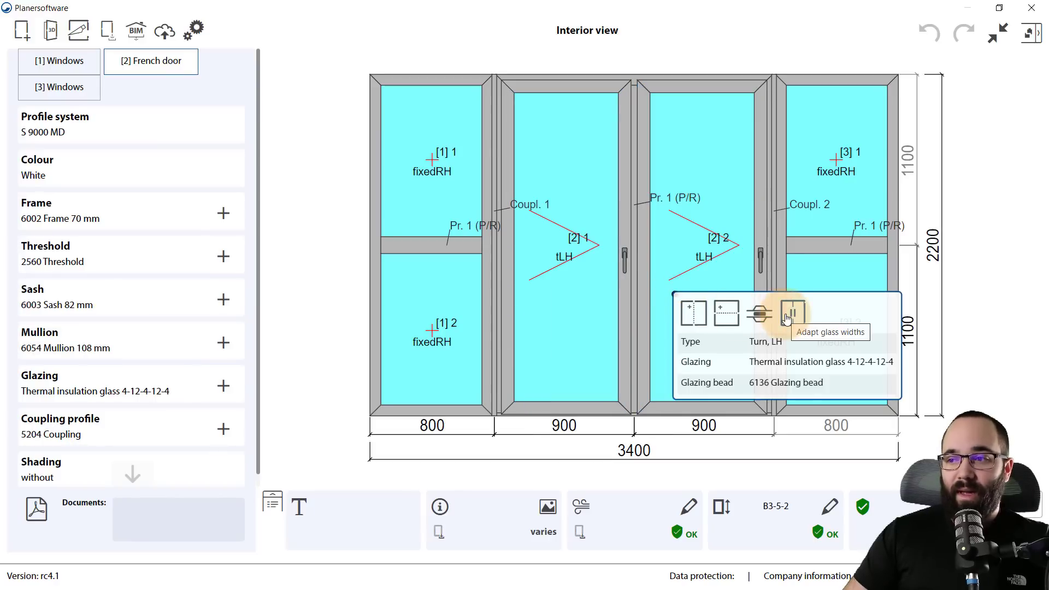
left_click(764, 347)
scroll(592, 285, "down", 2)
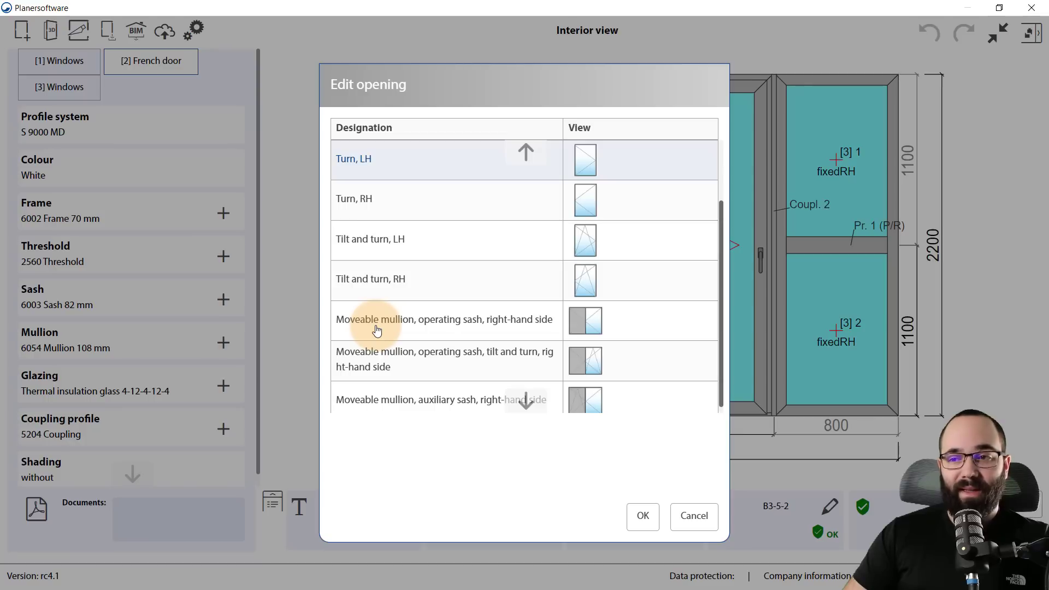
left_click(377, 329)
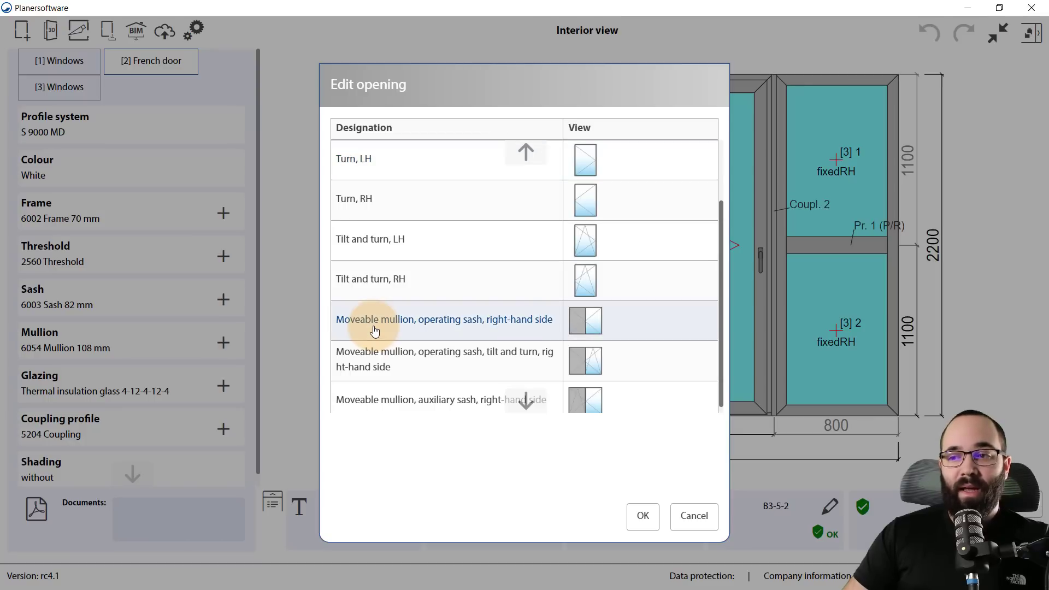
left_click(644, 516)
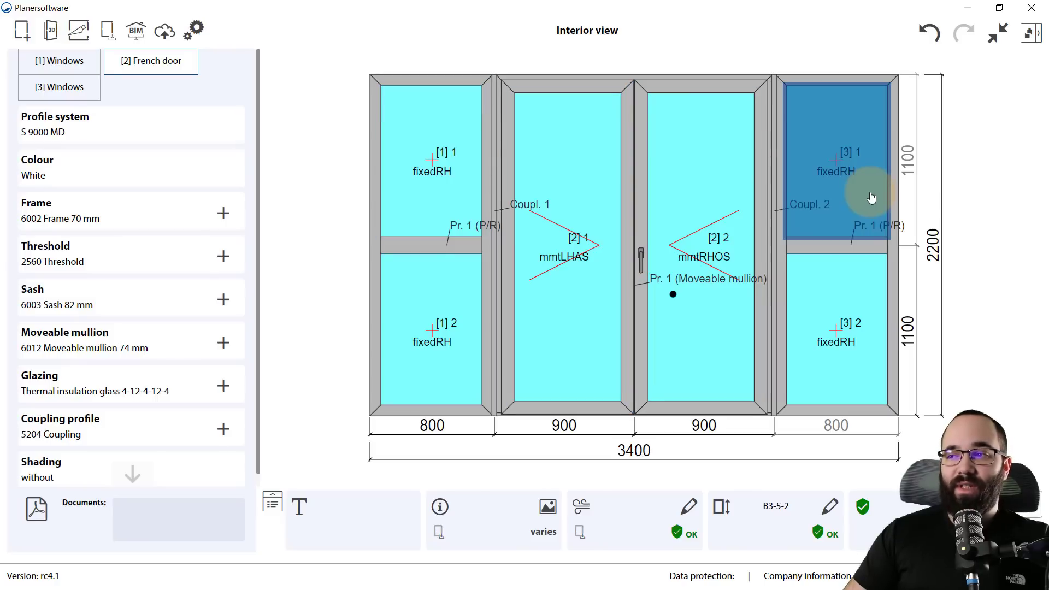
Change the opening type of upper window field [3] 1 to "Tilt and turn, RH"
left_click(840, 196)
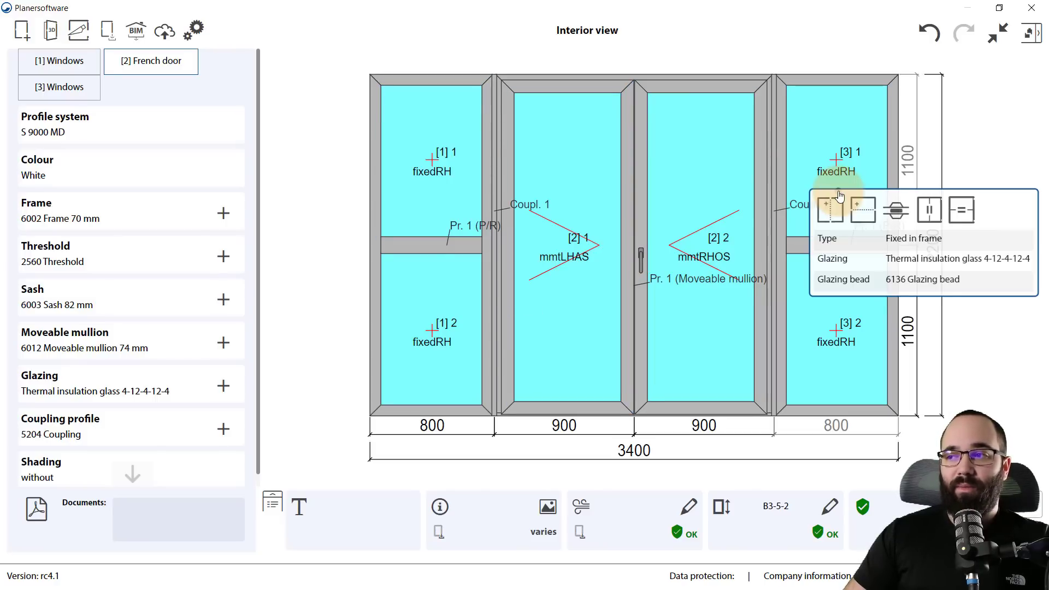
left_click(896, 242)
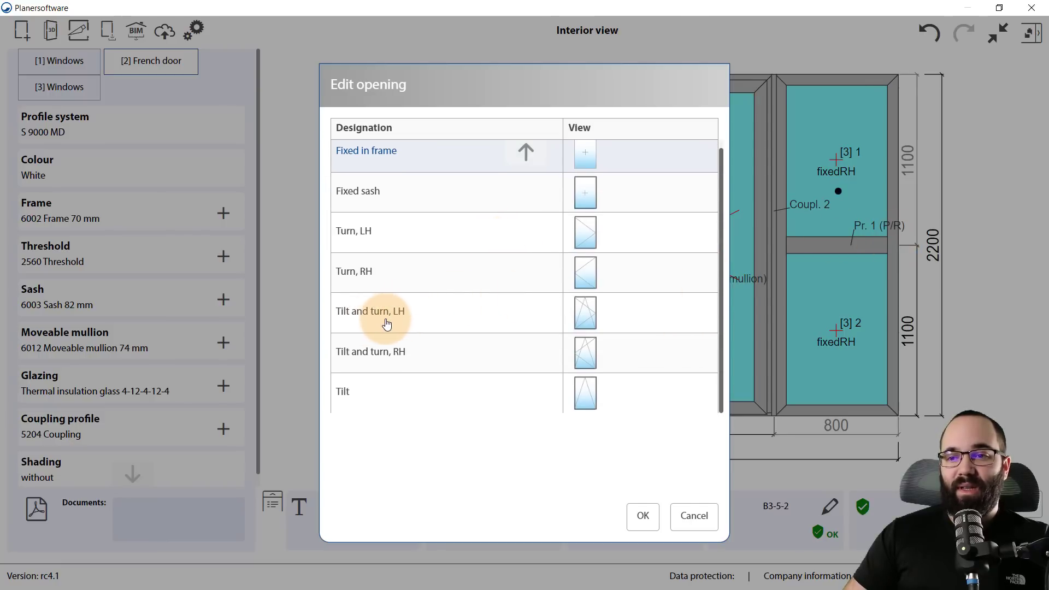
left_click(387, 358)
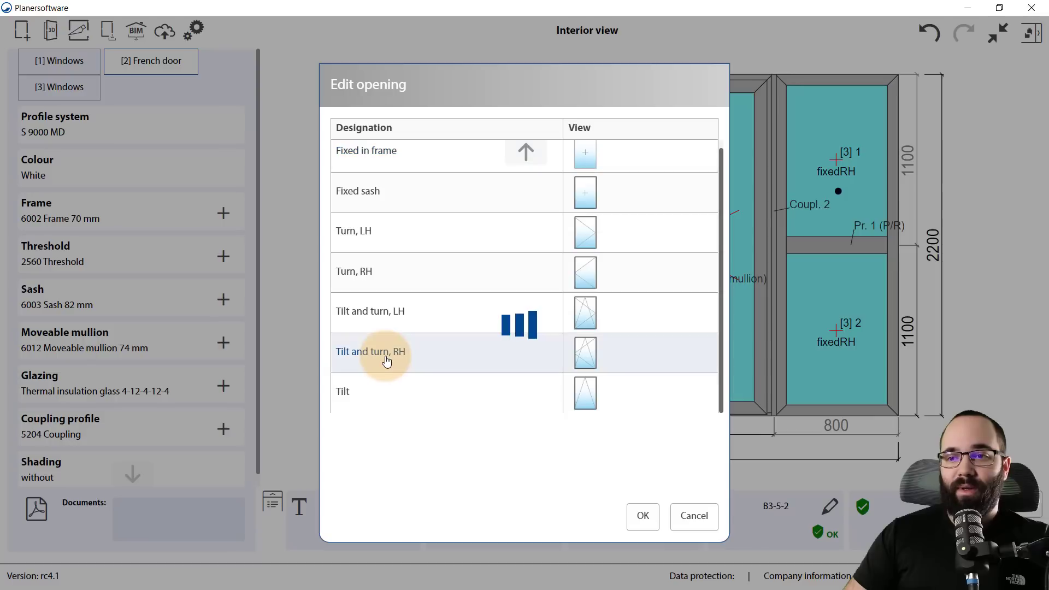
left_click(643, 517)
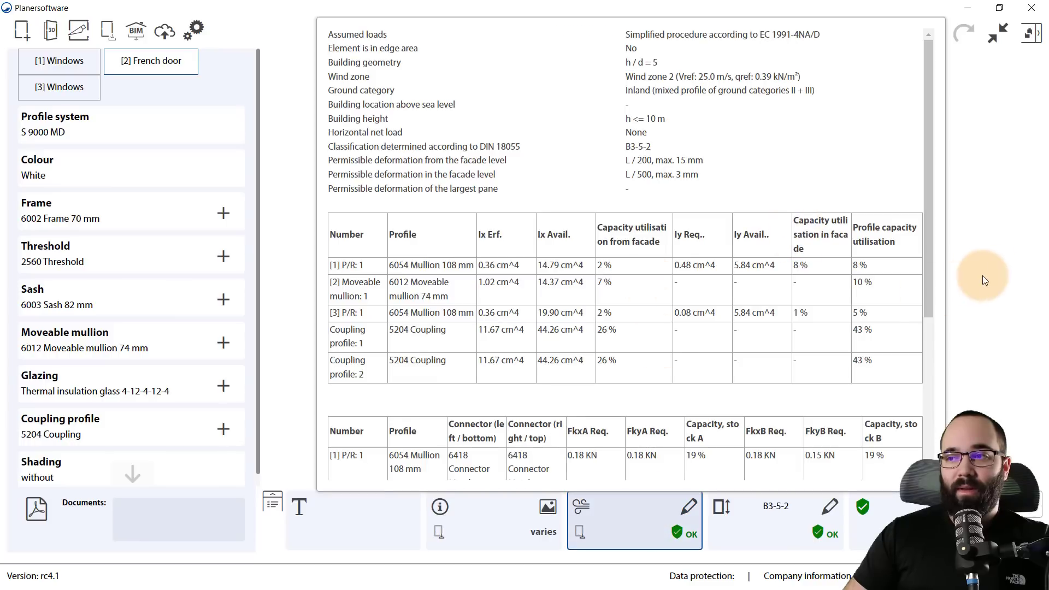
left_click(987, 269)
left_click(869, 211)
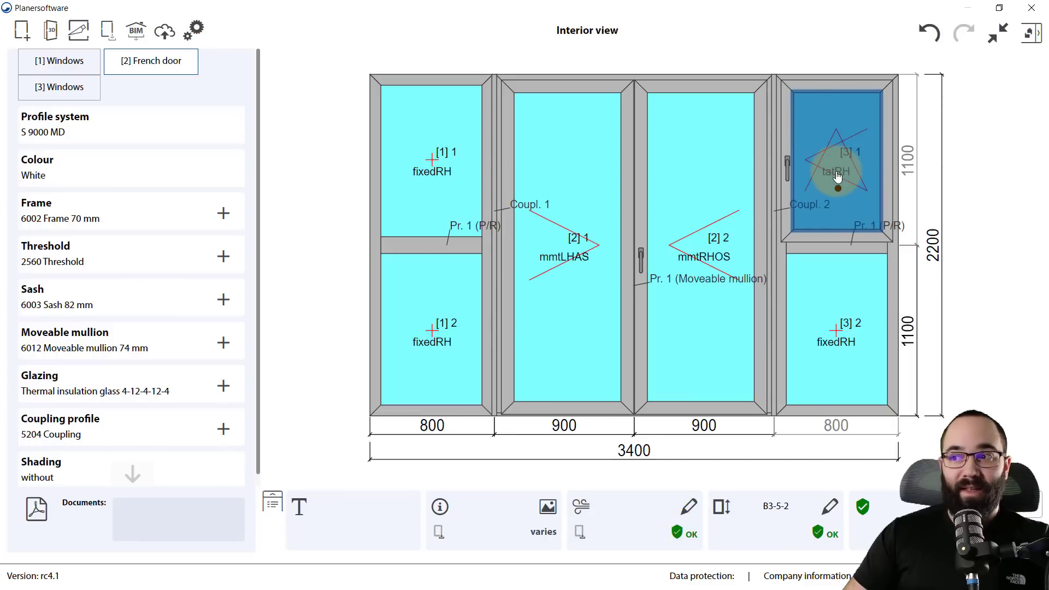
Change the opening type of upper window field [1] 1 to "Tilt and turn, LH"
left_click(409, 199)
left_click(398, 206)
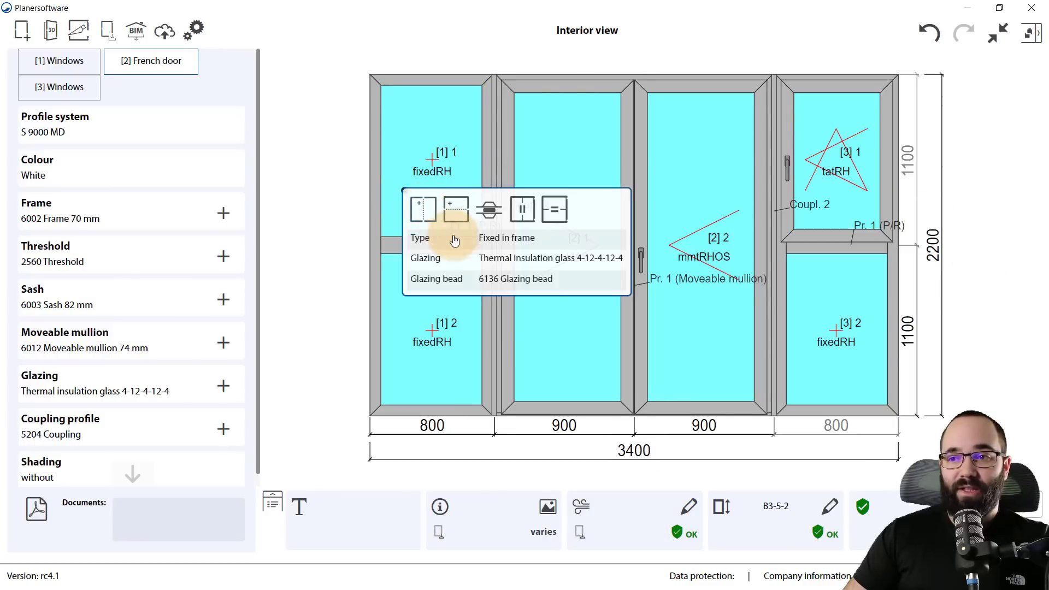
left_click(482, 243)
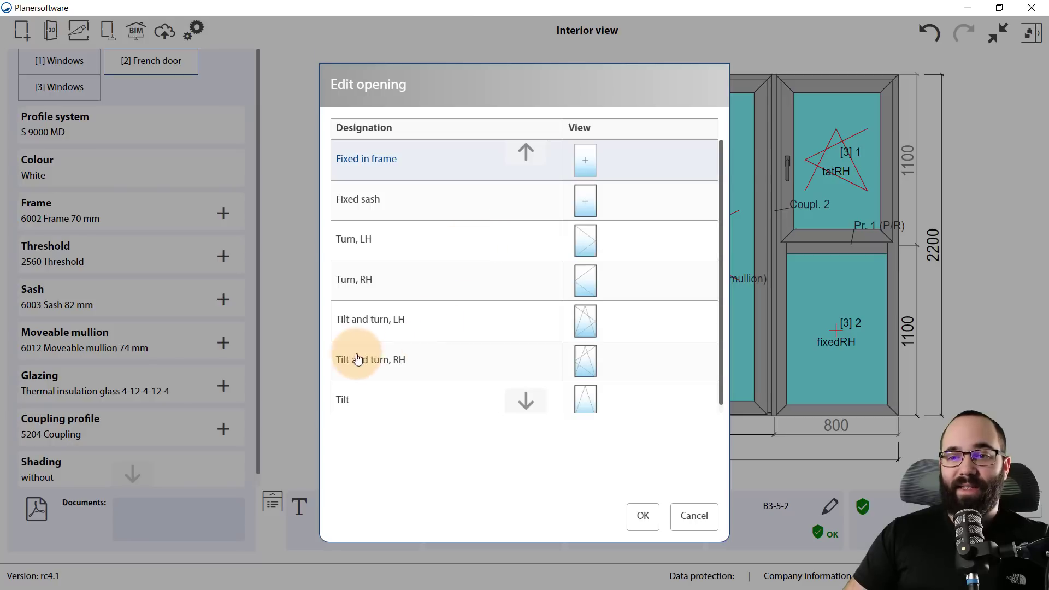
left_click(371, 327)
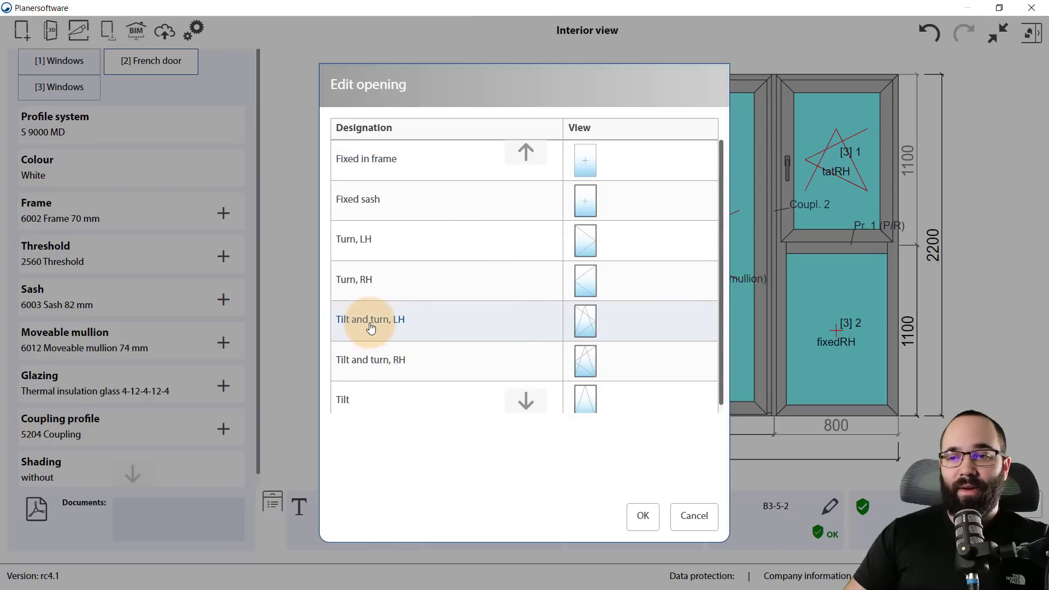
left_click(642, 518)
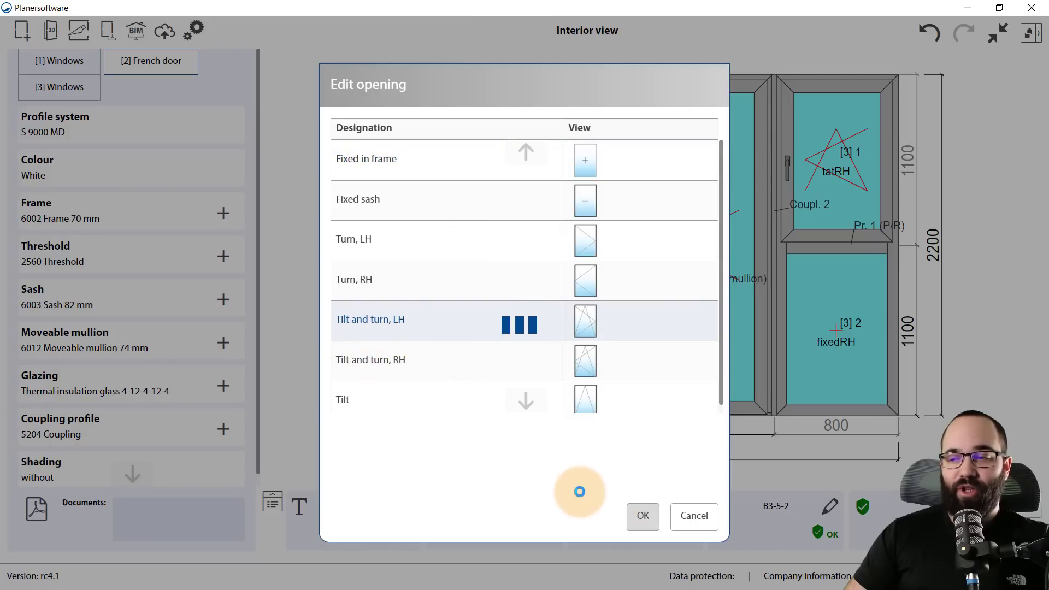
left_click(497, 254)
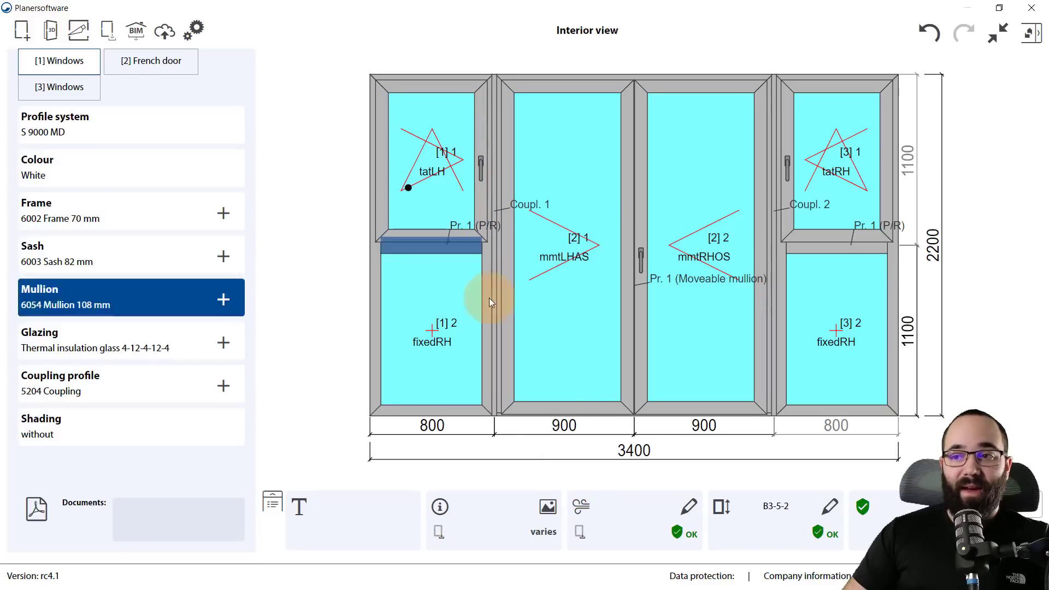
left_click(736, 308)
left_click(602, 284)
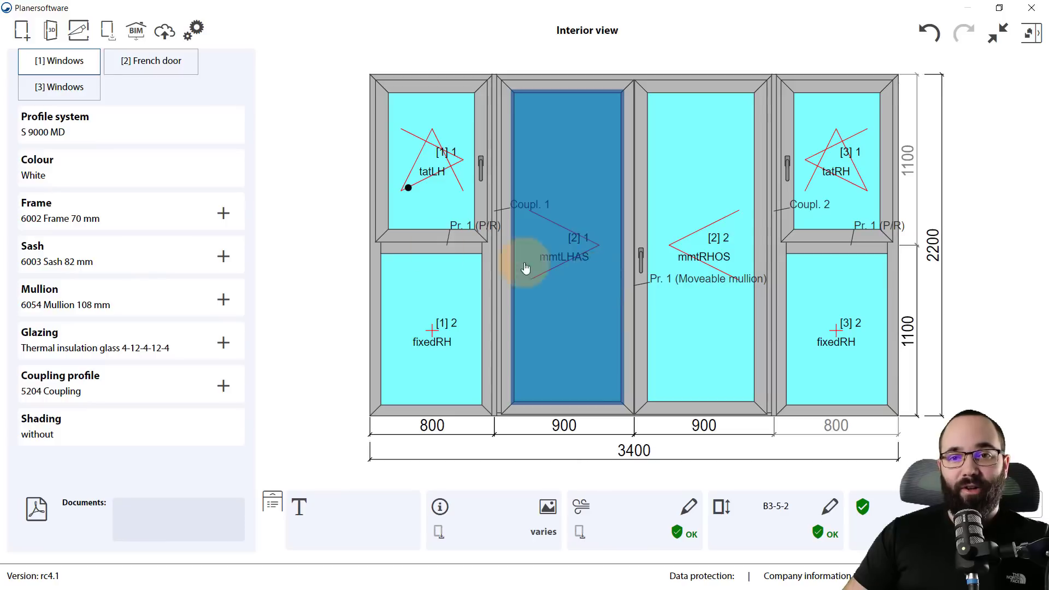
Set the exterior colour of the whole construction to GEALAN-acrylcolor RAL 7016 Anthracite grey
left_click(118, 181)
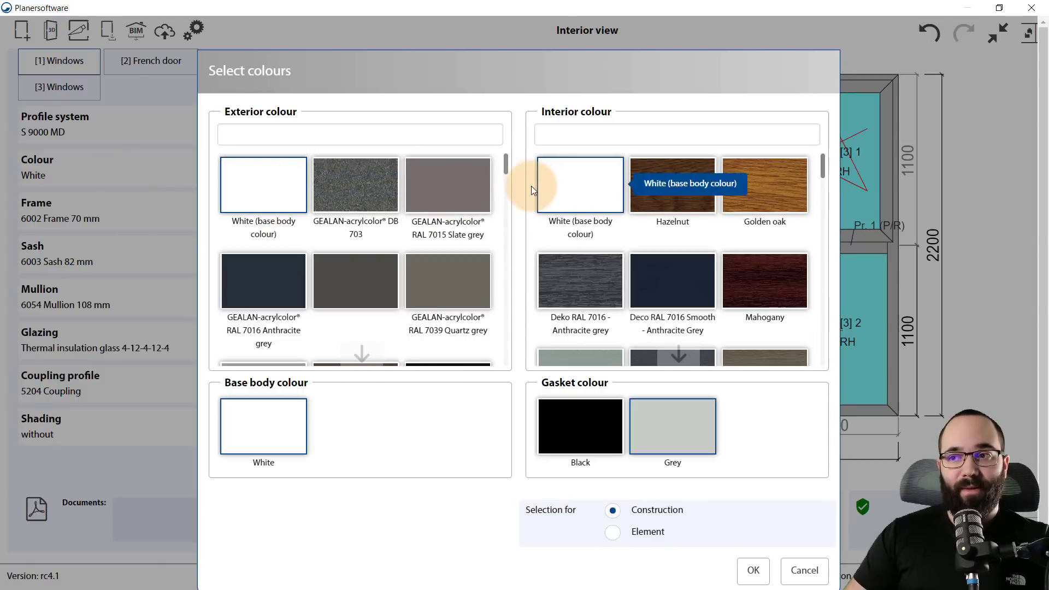
left_click(249, 287)
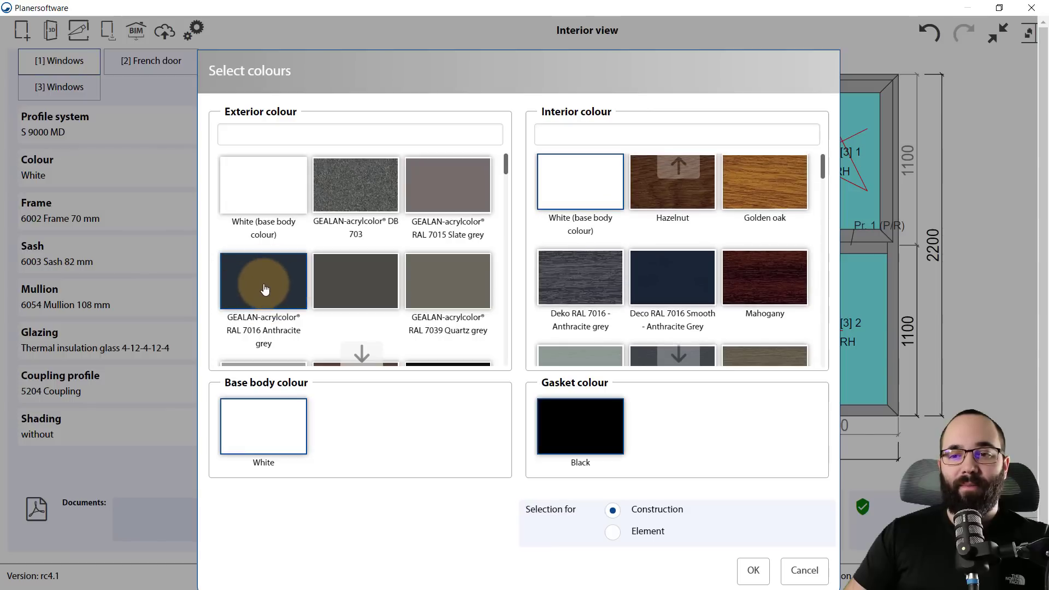
left_click(752, 569)
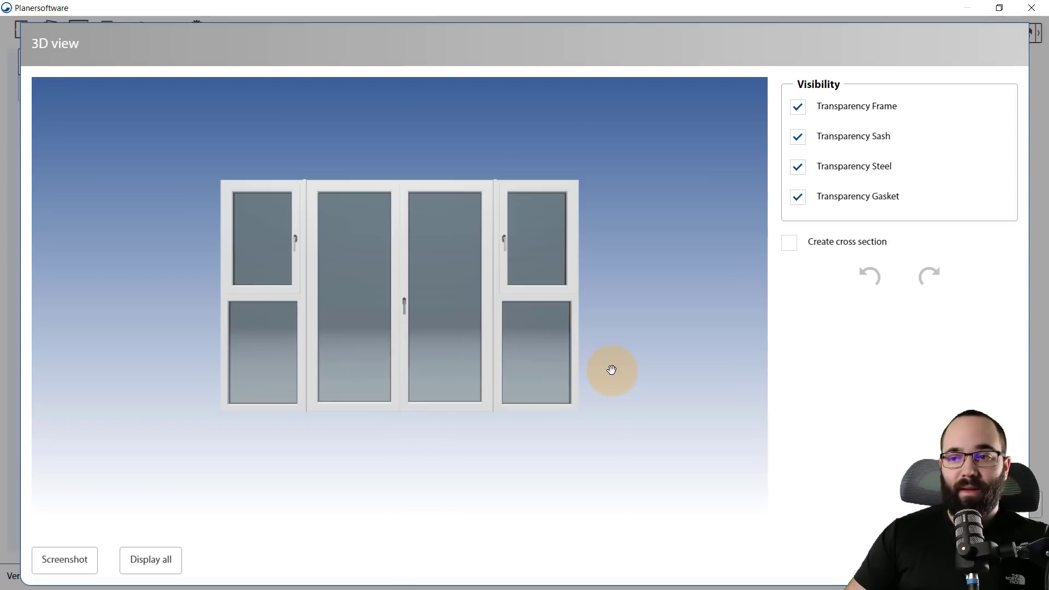
Examine the structure in the 3D view from several angles, opening and closing the French door sashes and upper windows
left_click_drag(609, 367, 630, 386)
left_click(408, 309)
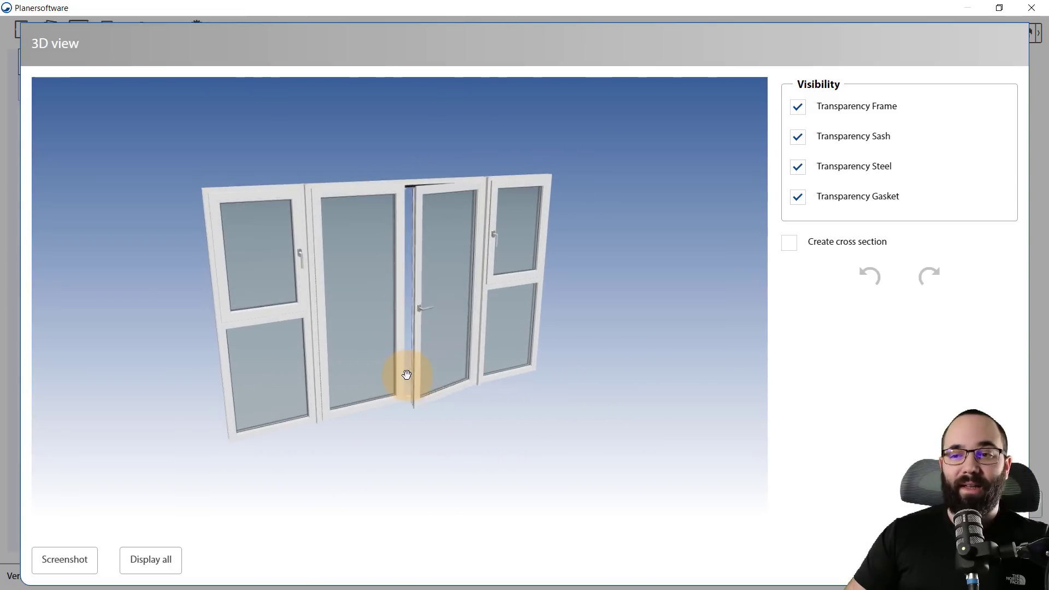
left_click(299, 264)
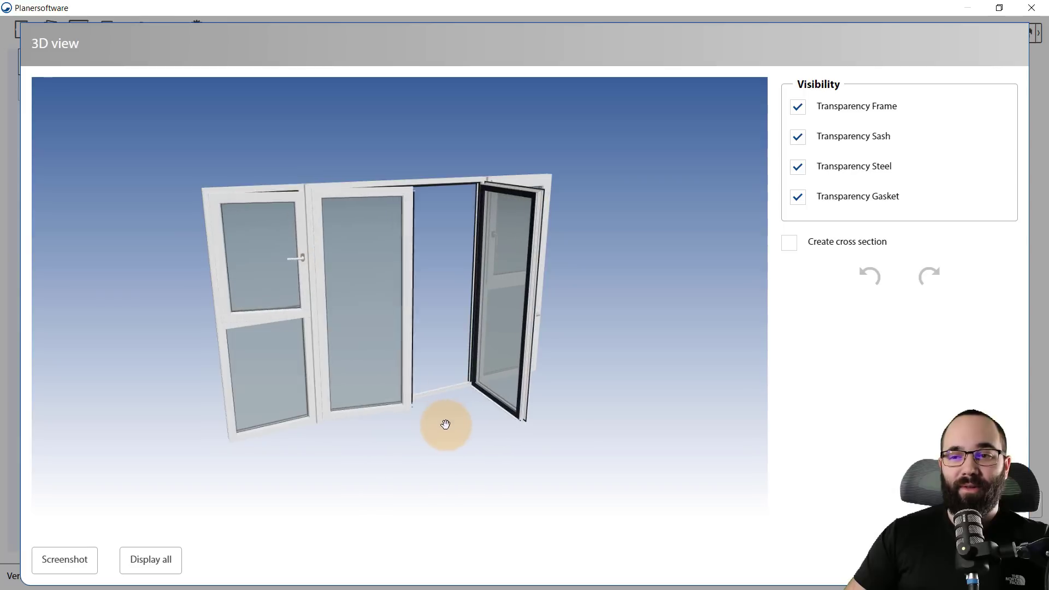
left_click_drag(490, 431, 414, 428)
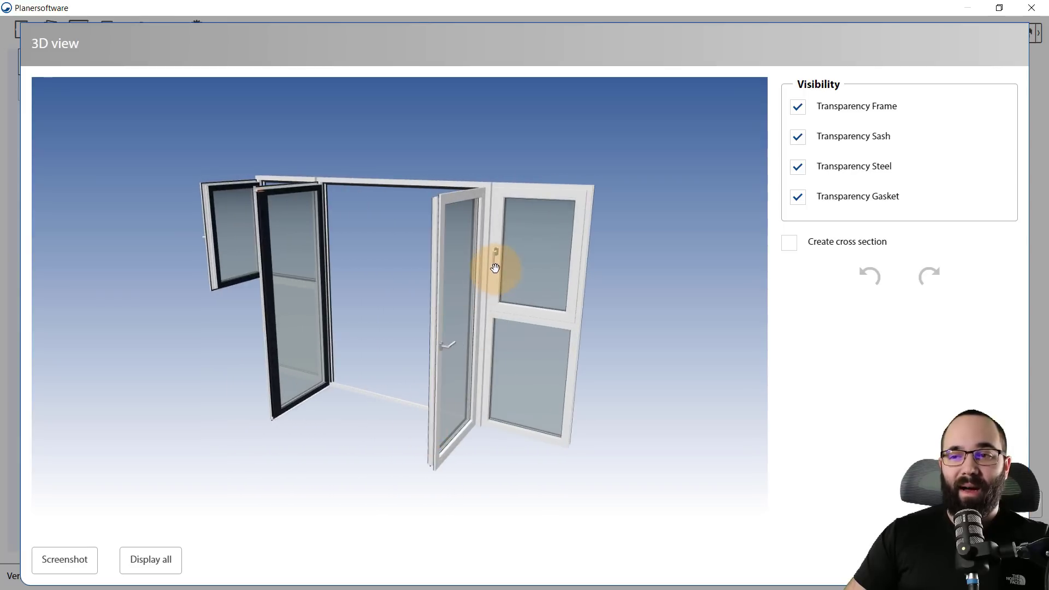
left_click(494, 264)
left_click(437, 348)
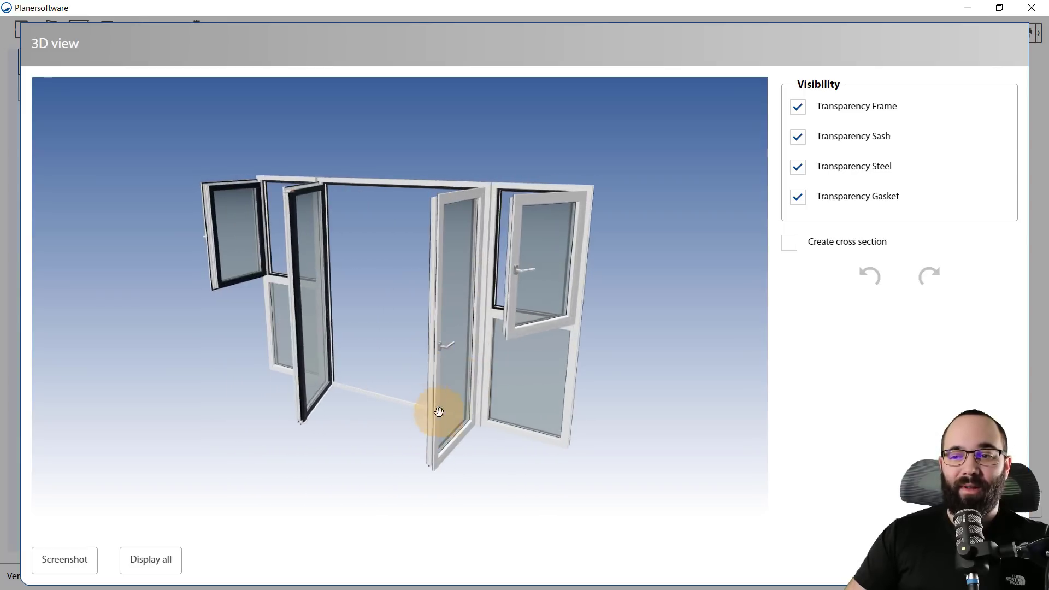
left_click(214, 240)
left_click(556, 293)
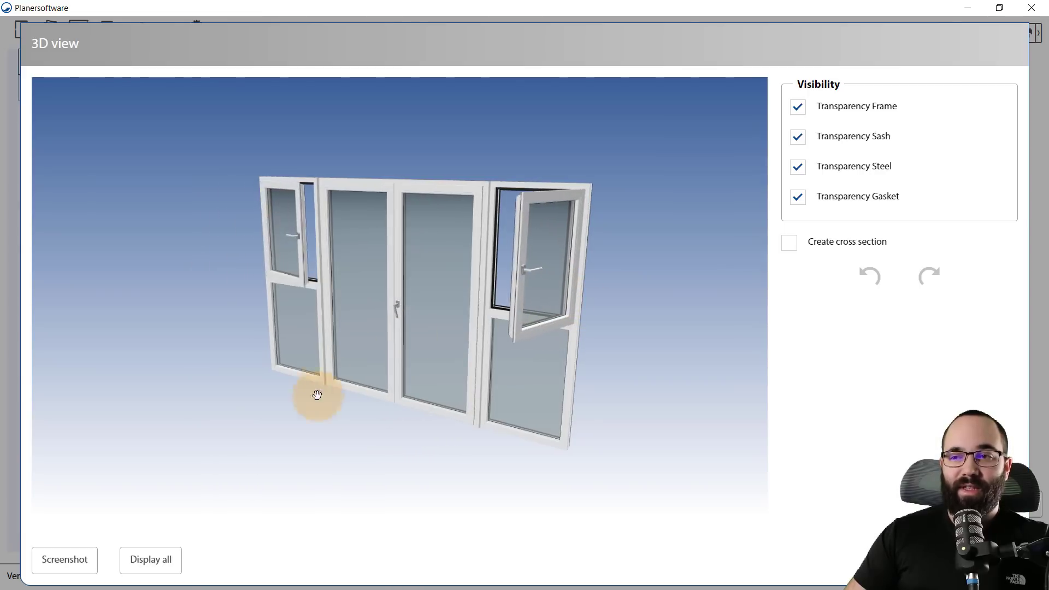
left_click_drag(316, 394, 405, 421)
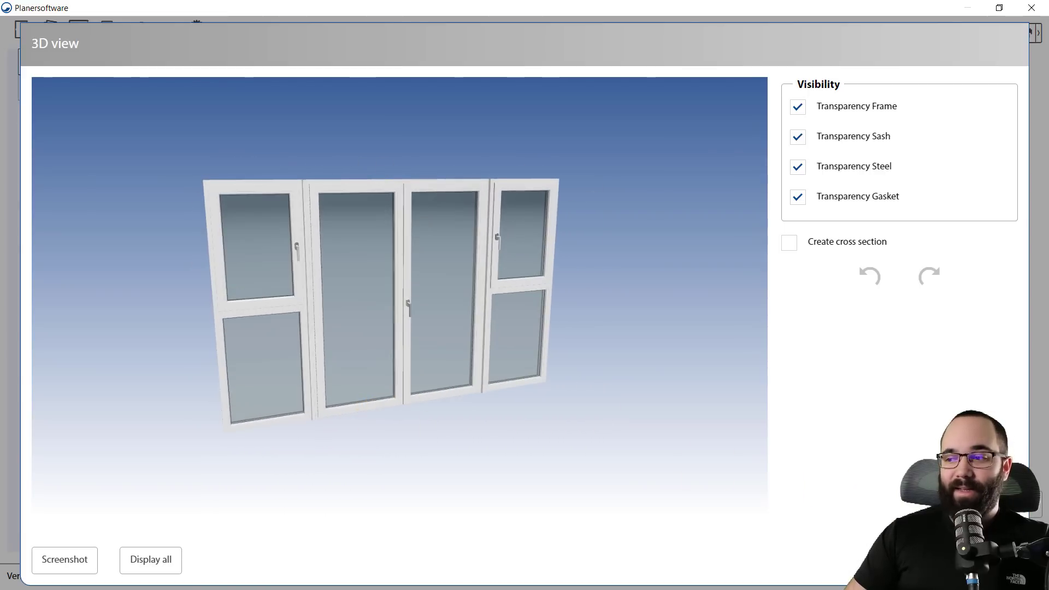
left_click(992, 560)
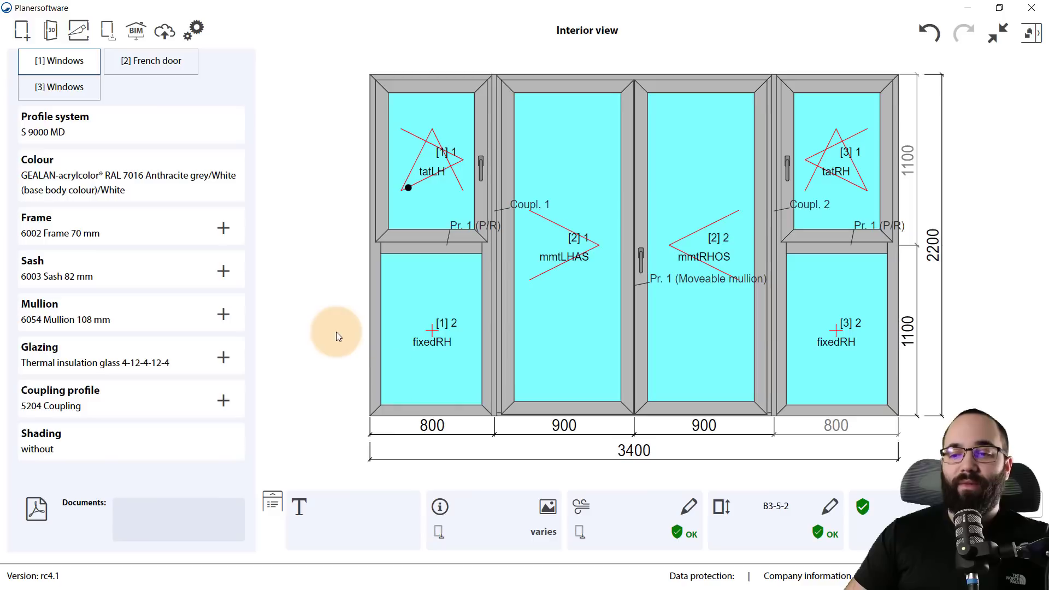
Review the thermal transmittance results for the two windows and the French door
left_click(440, 506)
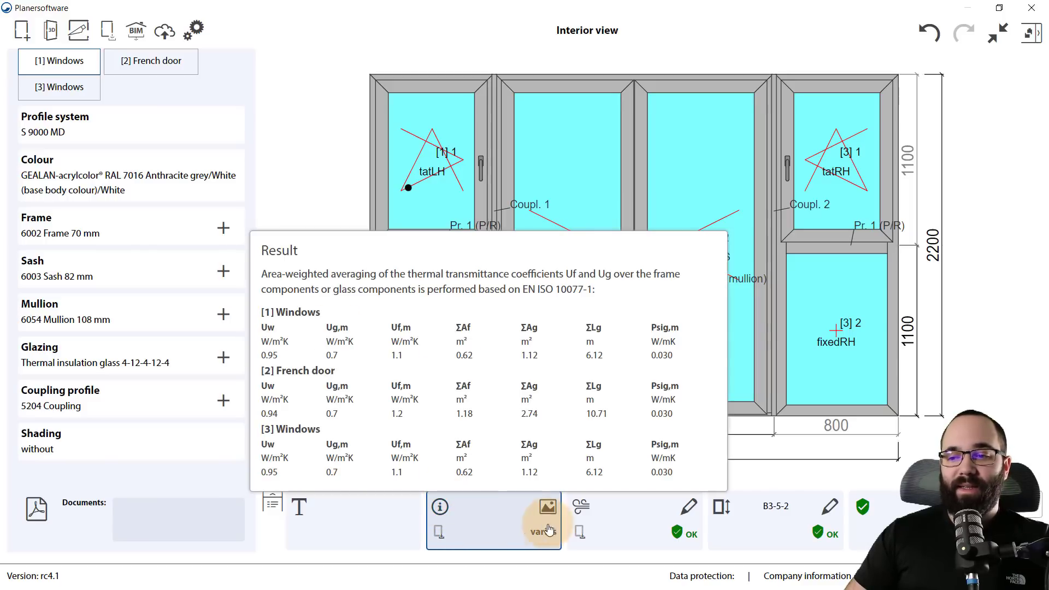
left_click(333, 208)
left_click(447, 526)
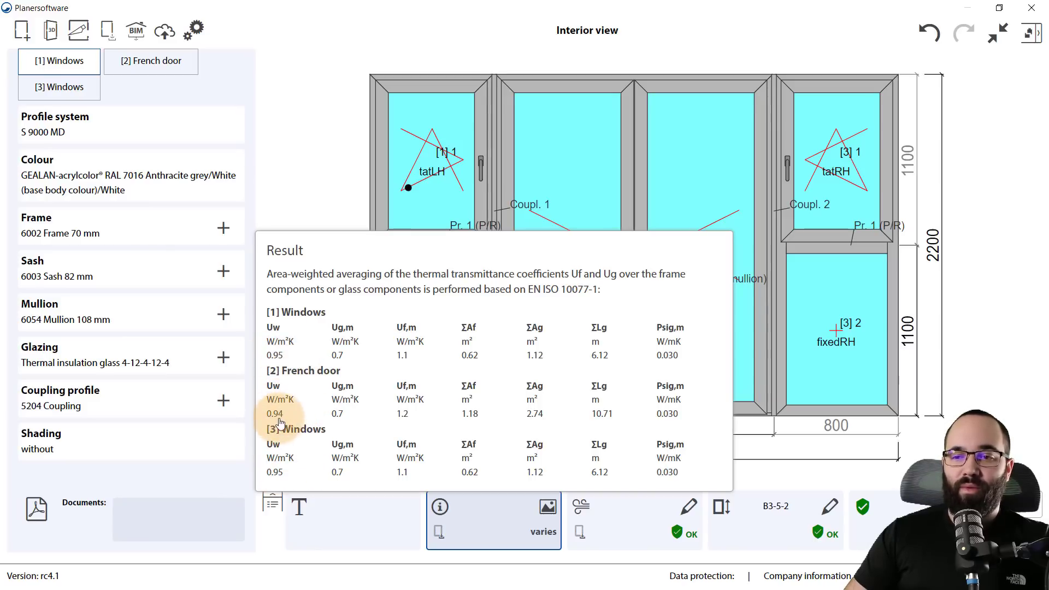
Change the triple glazing to Thermal insulation glass 4-18-4-18-4 and review the recalculated thermal transmittance results
left_click(417, 212)
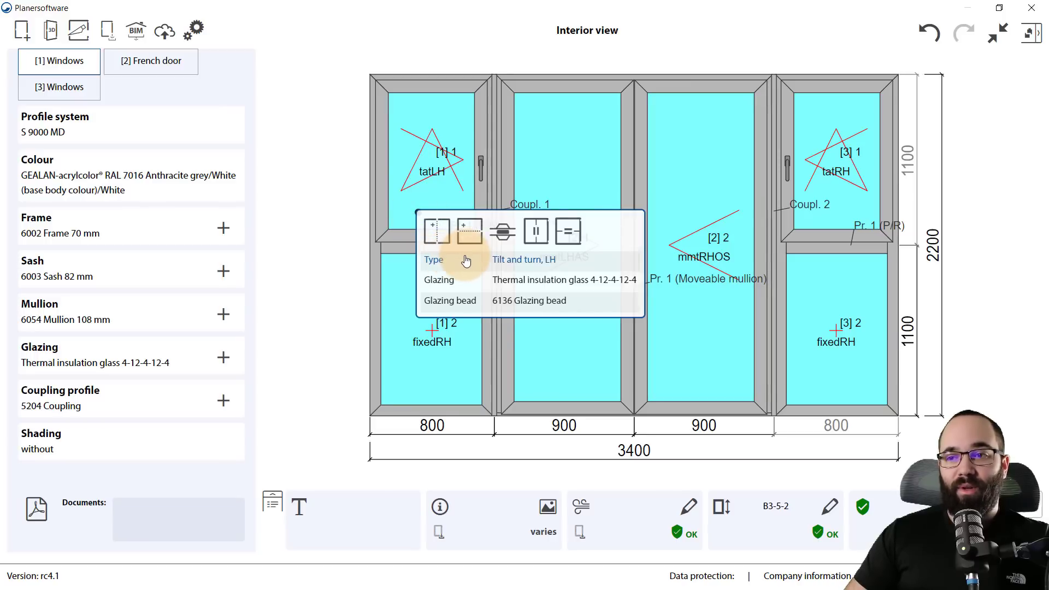
left_click(502, 288)
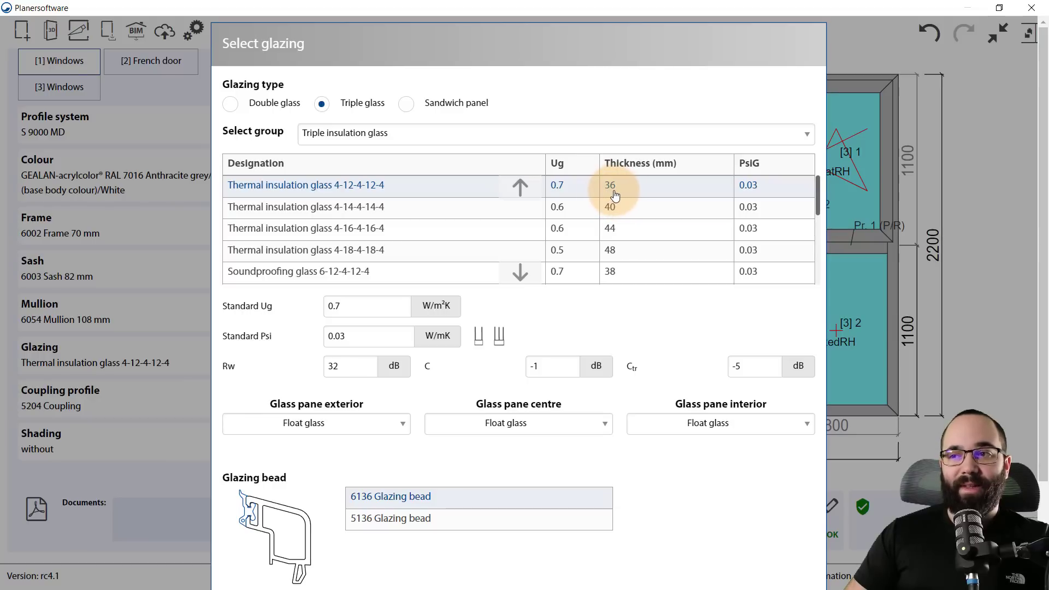
left_click(615, 250)
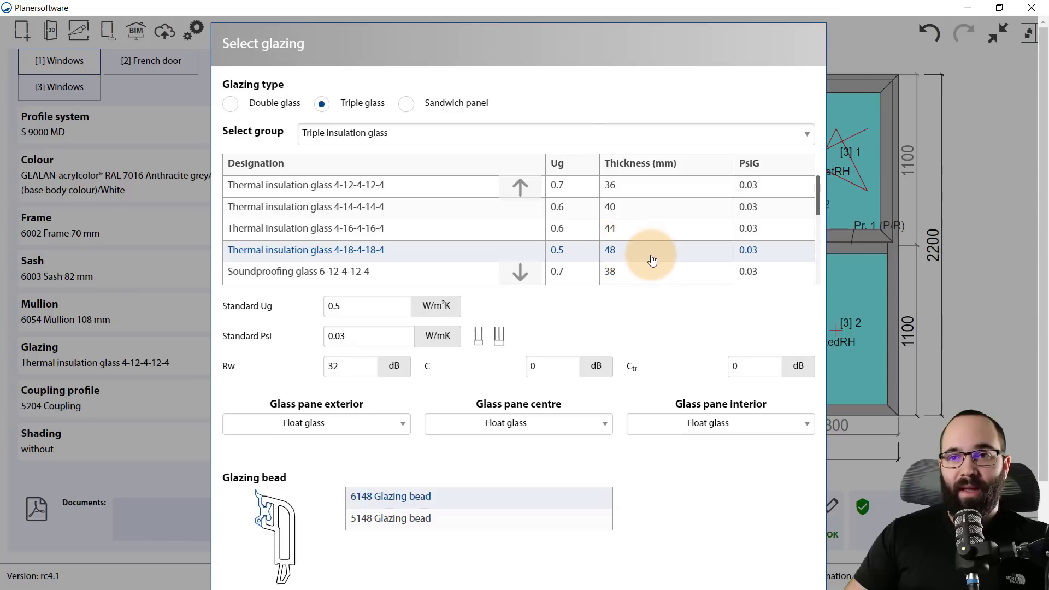
scroll(637, 405, "down", 3)
left_click(741, 570)
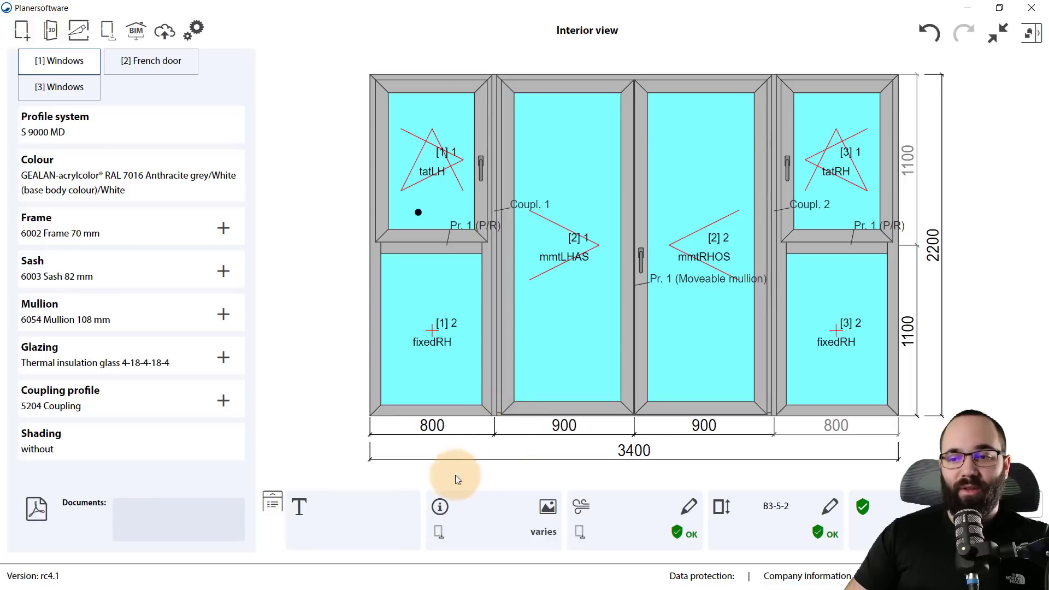
left_click(440, 520)
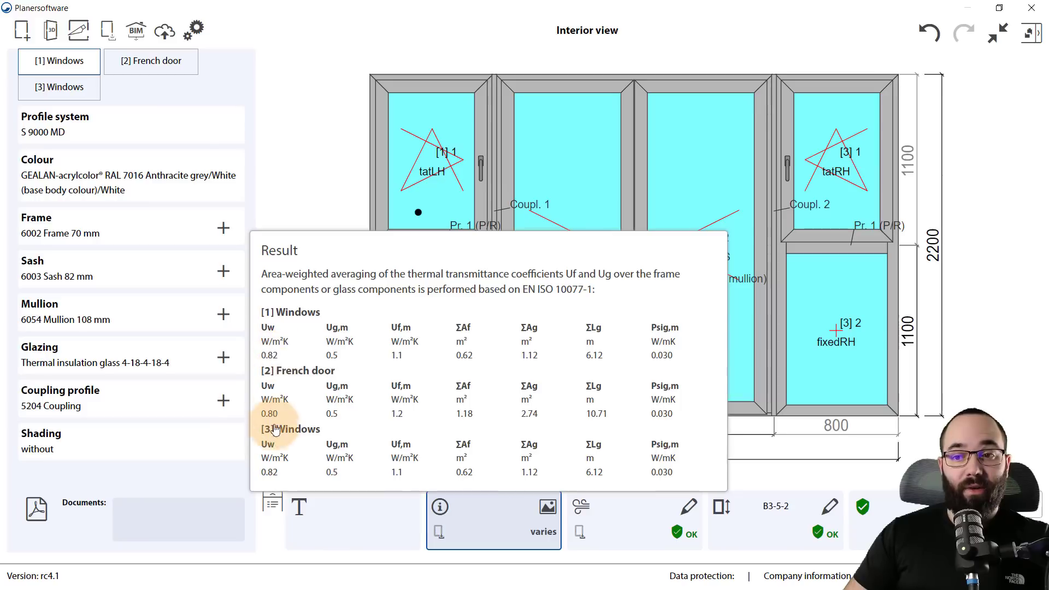
left_click(297, 181)
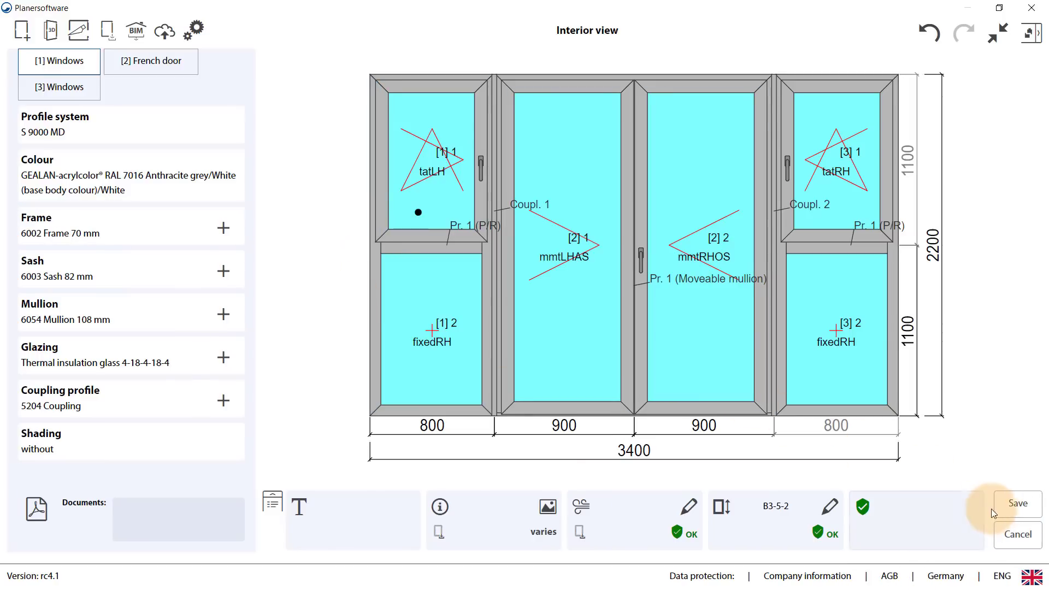
Save the structure for use as a door and place it in the Revit model's upper-floor wall above the GEALAN sign
left_click(1010, 513)
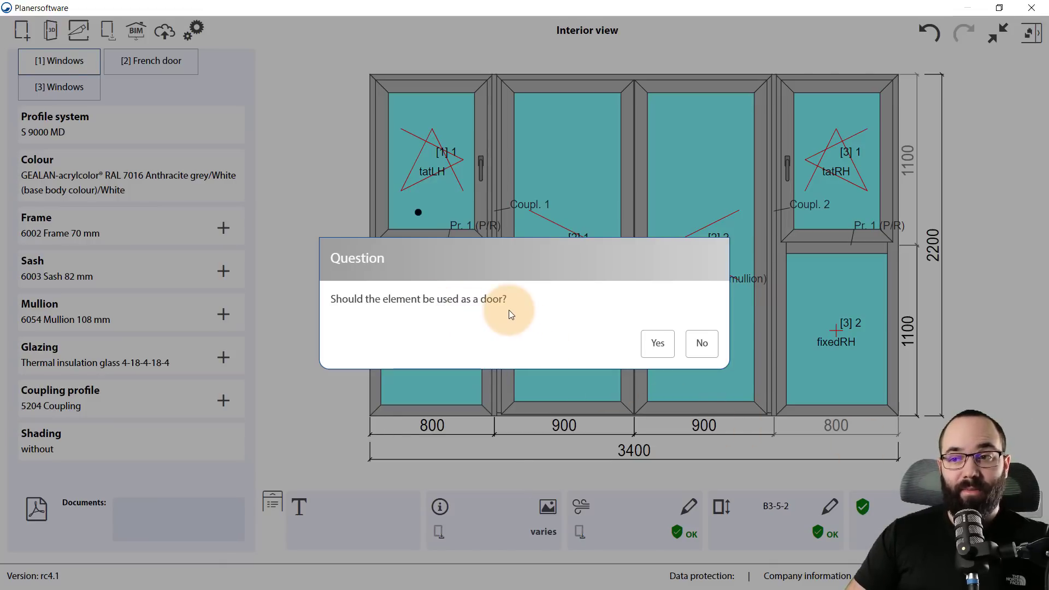
left_click(656, 348)
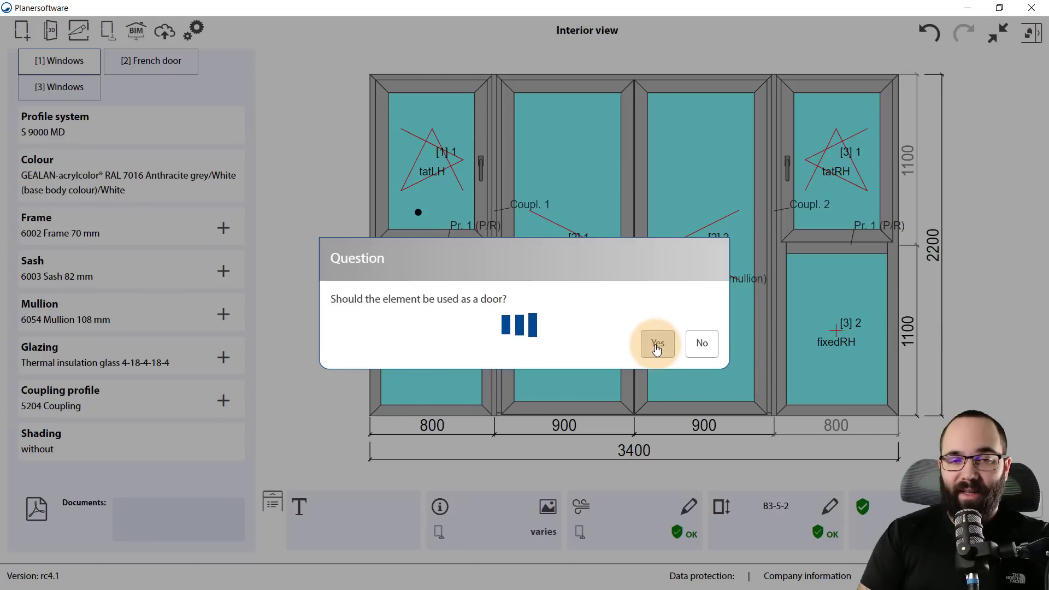
scroll(618, 297, "up", 4)
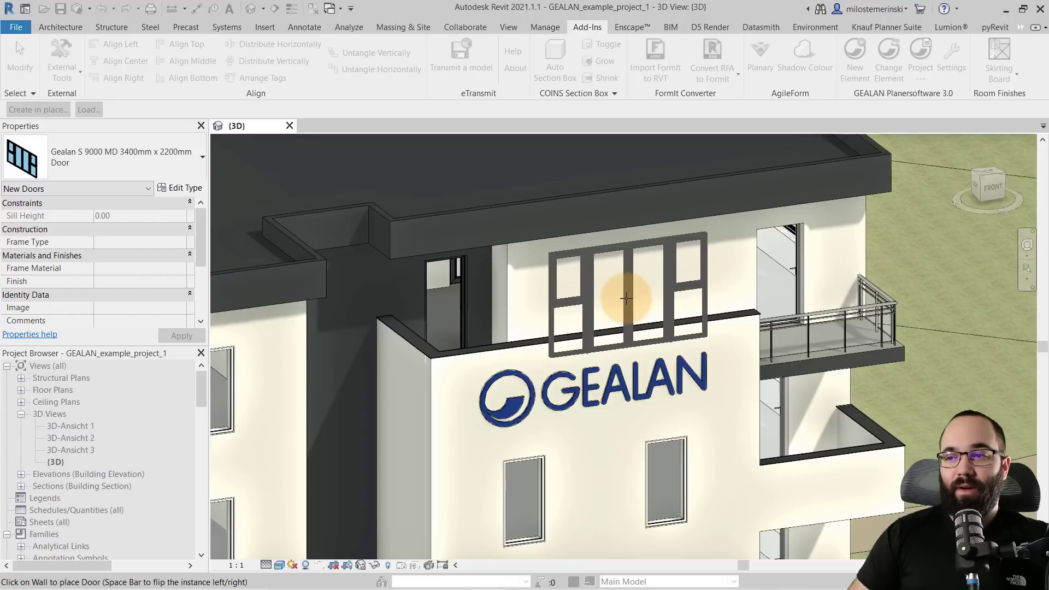
left_click(626, 297)
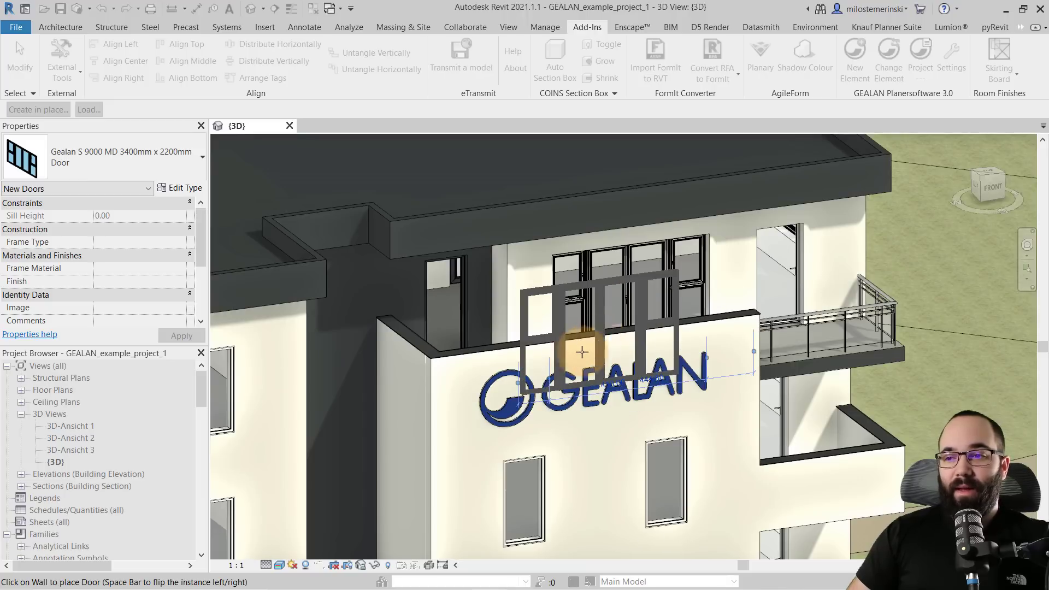
key("Escape")
key("Escape")
Flip the facing of the placed door unit in the Level 3 floor plan so its sashes open into the room
middle_click_drag(681, 322, 475, 351, "shift")
left_click(476, 349)
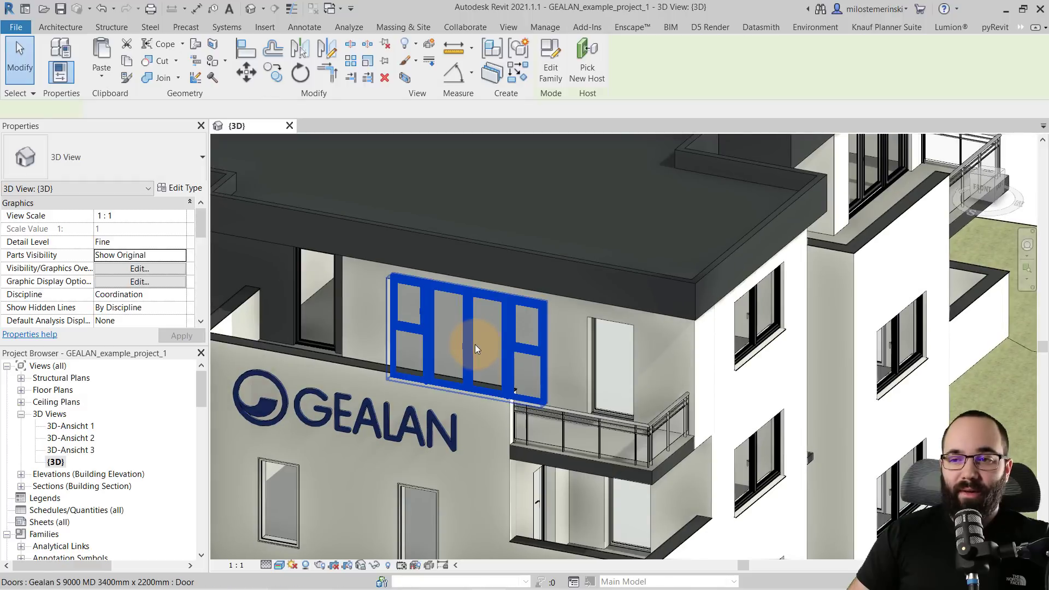
left_click(476, 349)
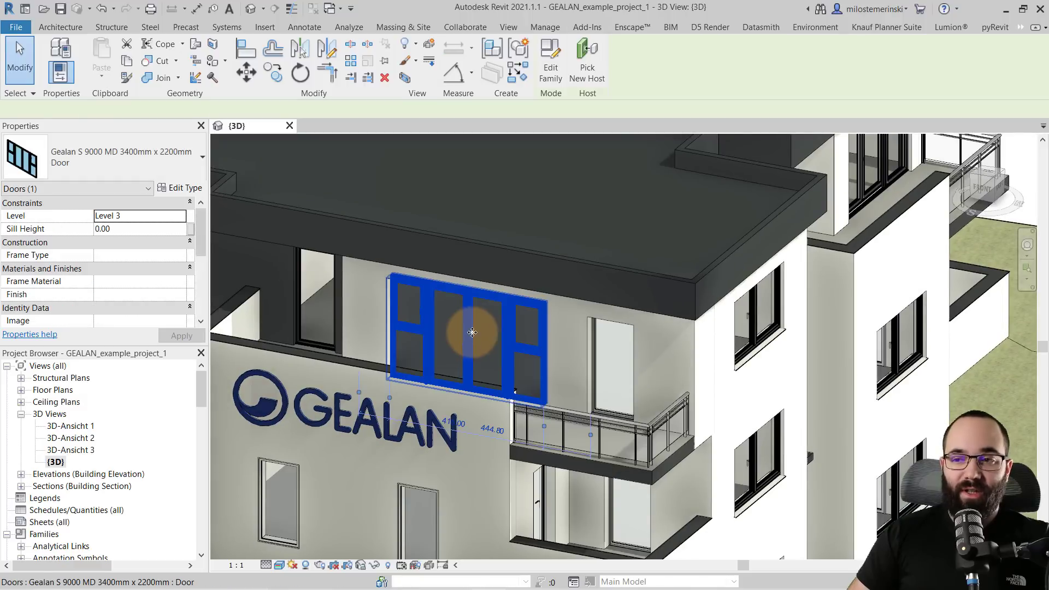
left_click(21, 389)
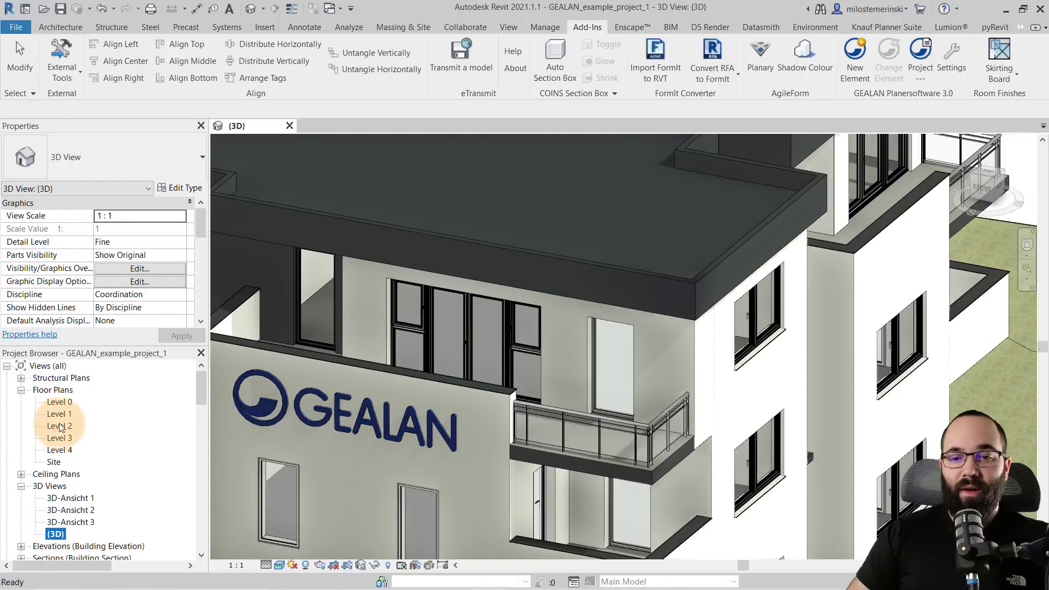
left_click(60, 439)
double_click(63, 439)
left_click(699, 368)
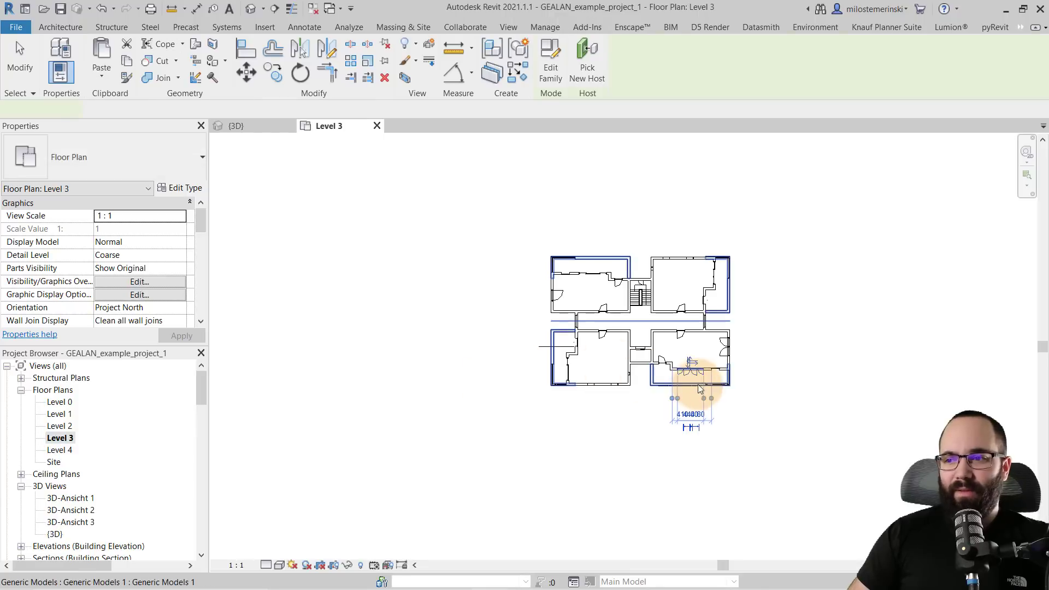
scroll(702, 372, "up", 3)
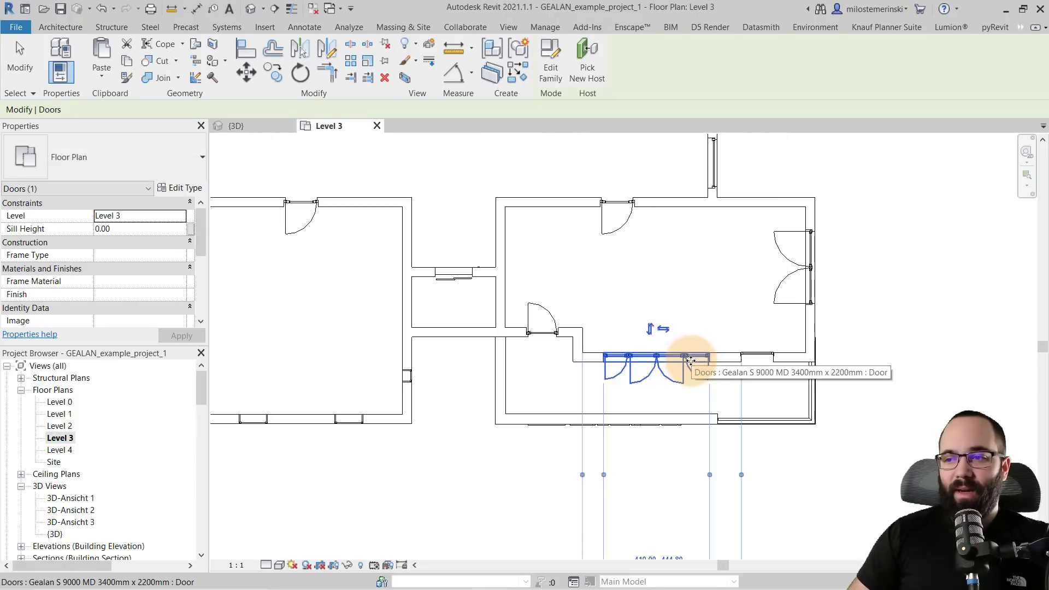
left_click(649, 330)
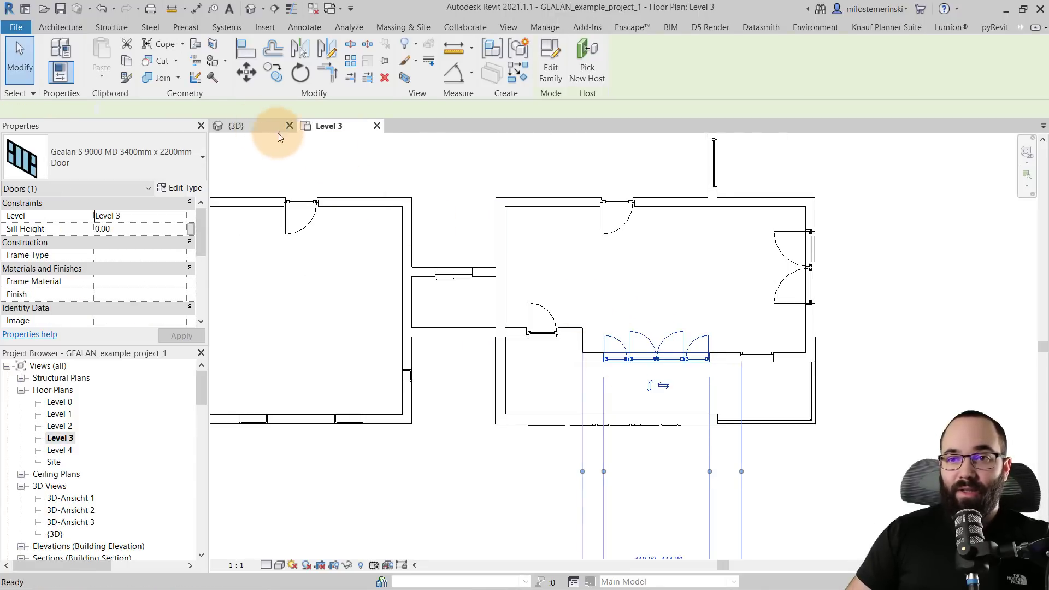
Inspect the flipped door unit in the {3D} view, examining its frames, handles and position in the wall up close
left_click(276, 129)
middle_click_drag(542, 349, 456, 335, "shift")
left_click(562, 363)
scroll(402, 333, "up", 4)
scroll(402, 333, "up", 5)
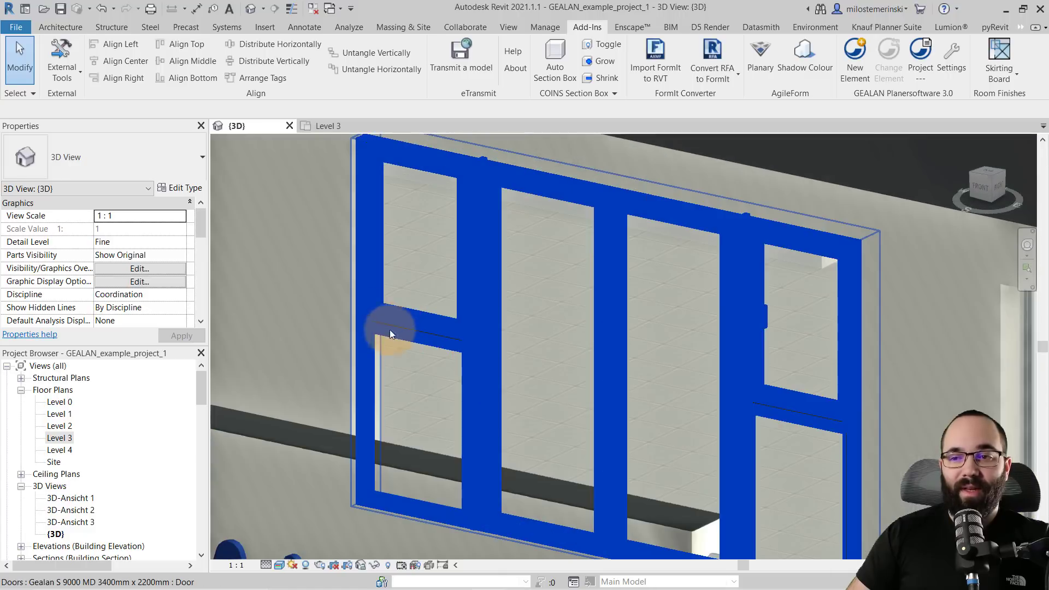
scroll(329, 300, "down", 4)
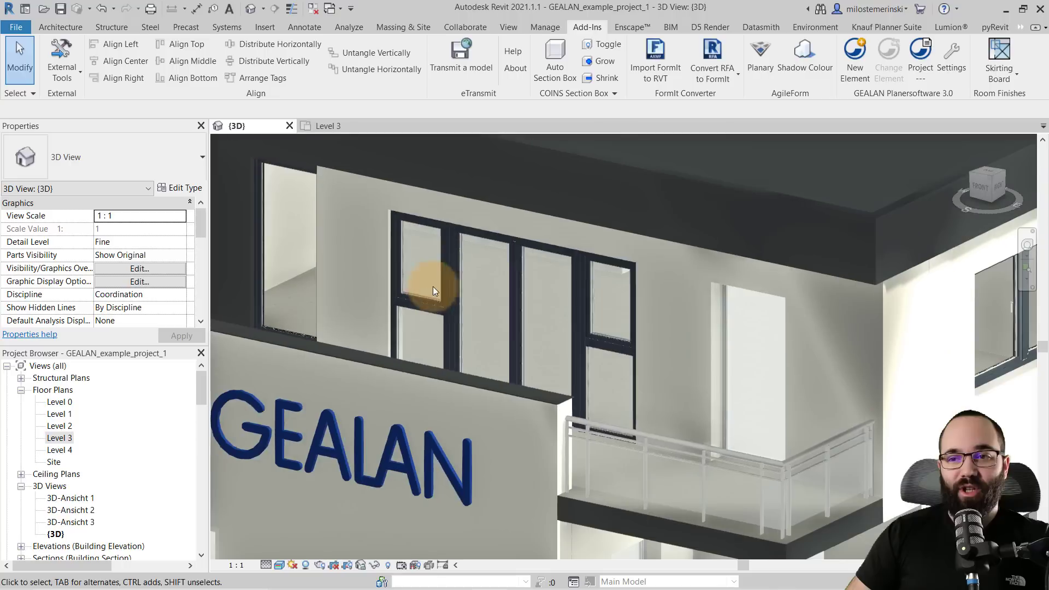
mouse_move(492, 312)
middle_mouse_down("shift")
mouse_move(499, 317)
mouse_move(503, 300)
mouse_move(512, 336)
mouse_move(487, 317)
middle_mouse_up("shift")
scroll(471, 279, "up", 1)
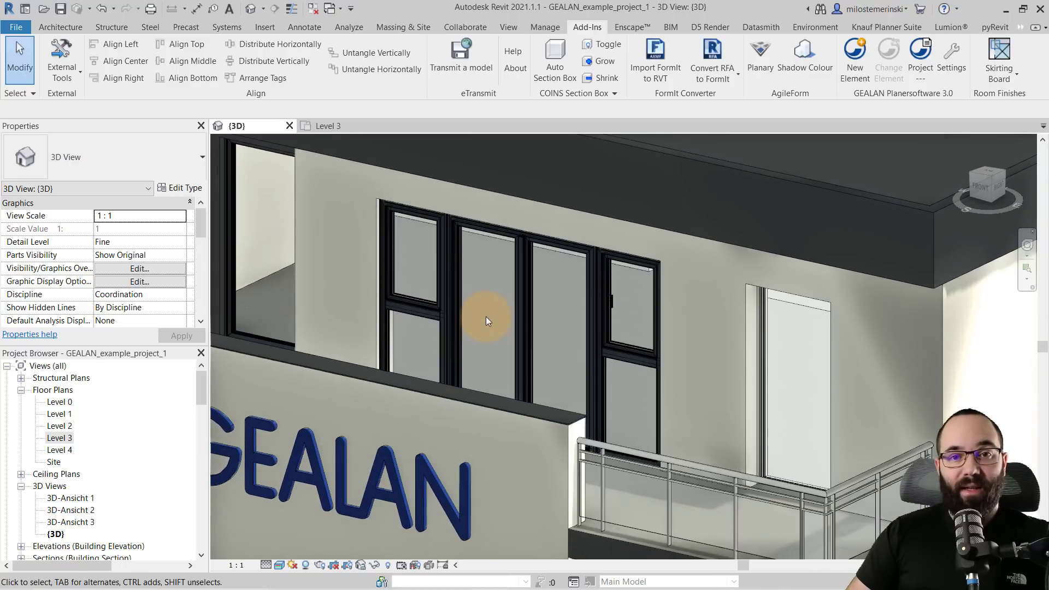
left_click(455, 312)
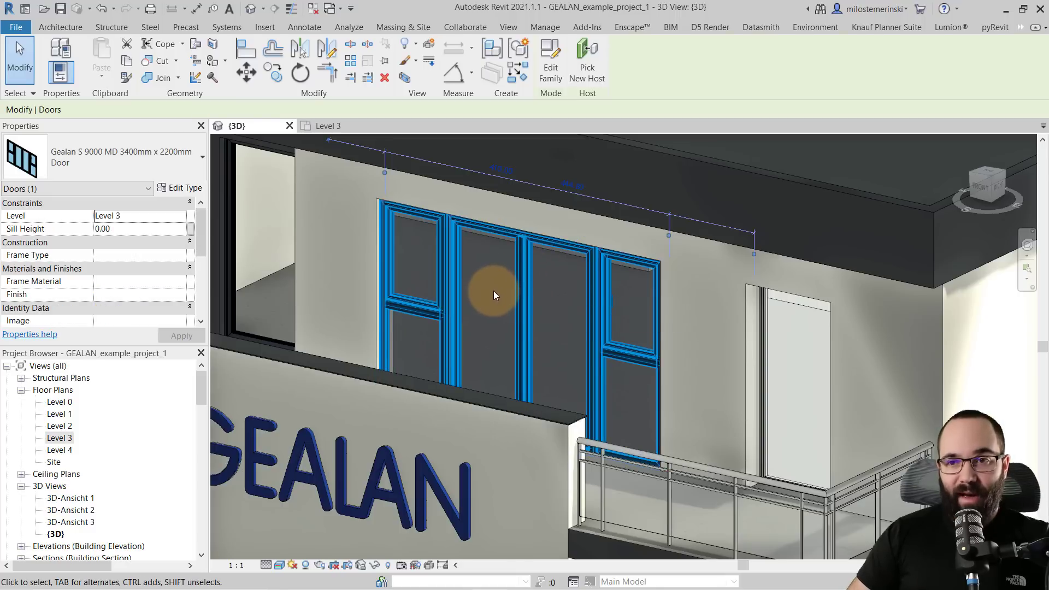
scroll(477, 290, "up", 2)
middle_click_drag(476, 291, 522, 309)
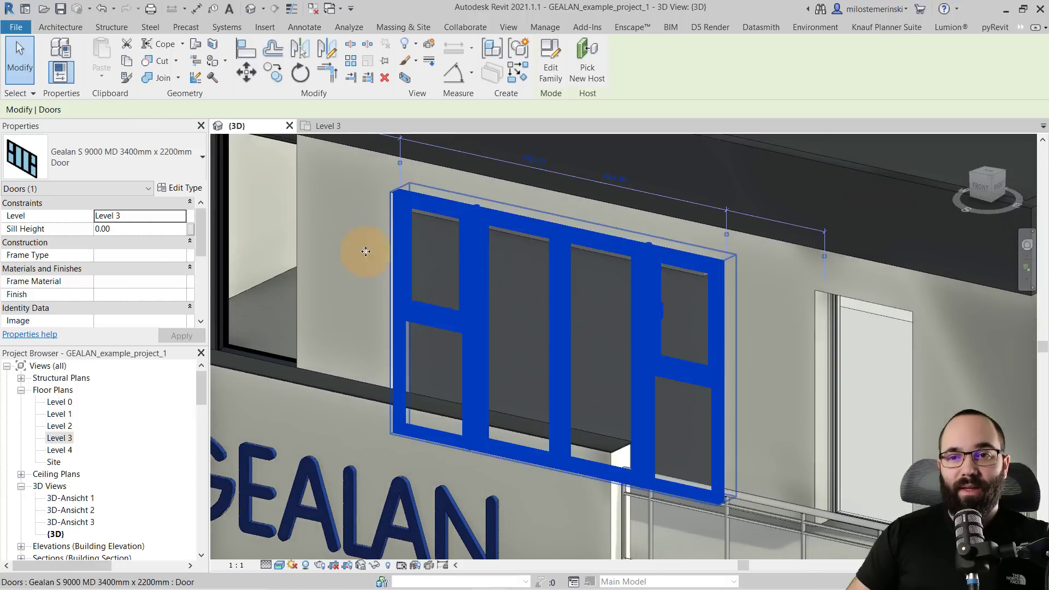
Set the door type's Install Depth to 8.00 and its Outer Overlap Top, Left and Right to 5.00 each
left_click(185, 189)
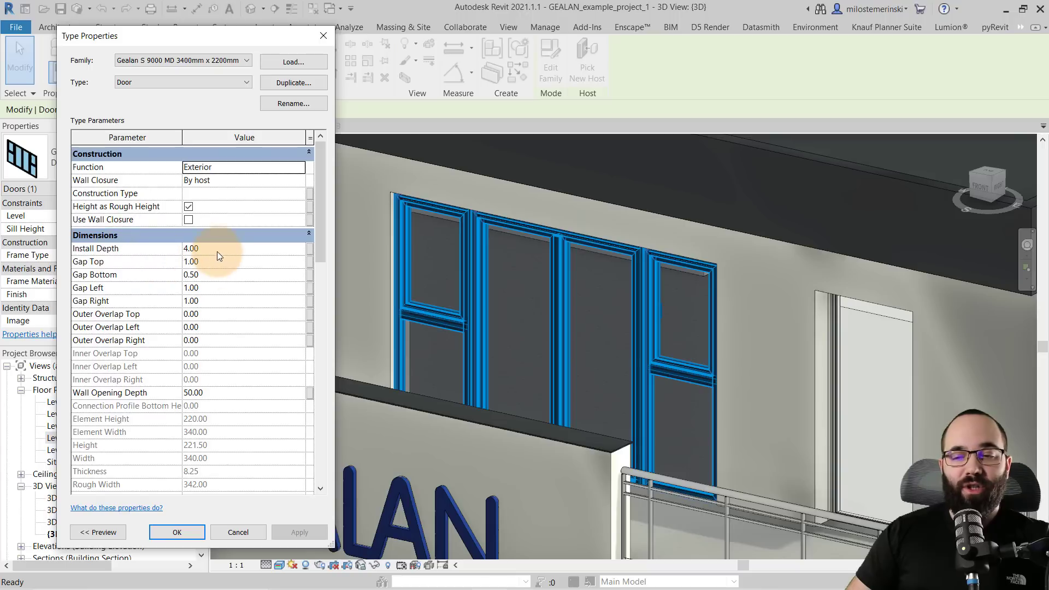
scroll(224, 397, "down", 5)
scroll(224, 397, "up", 5)
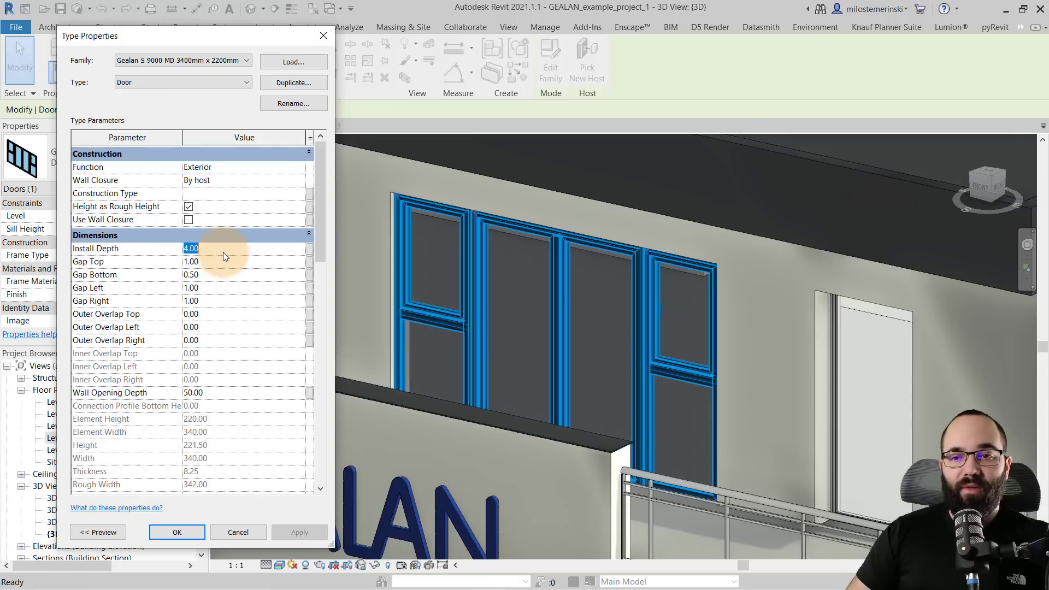
type("8")
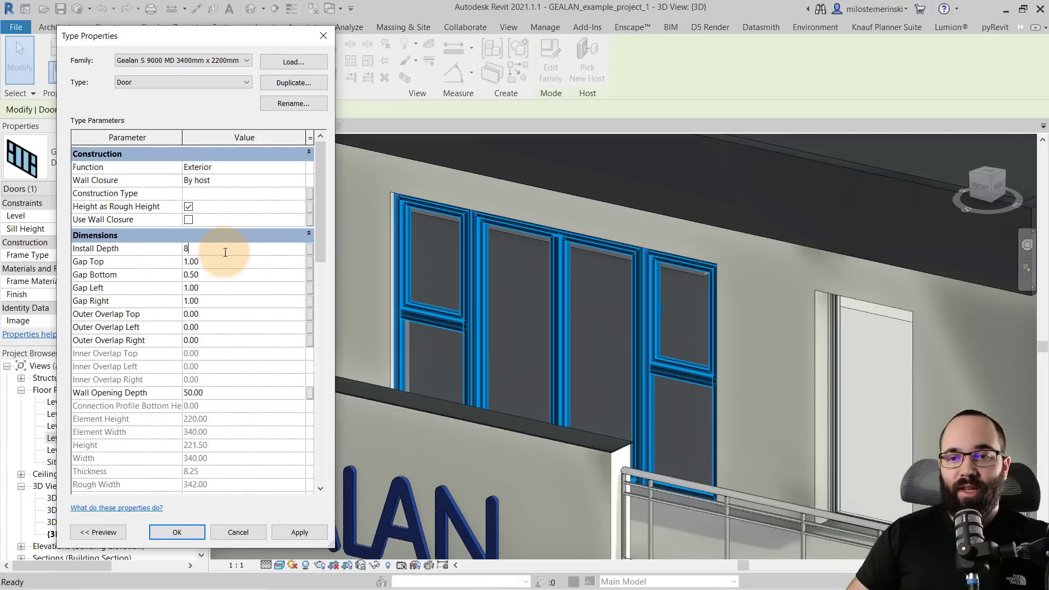
left_click(223, 316)
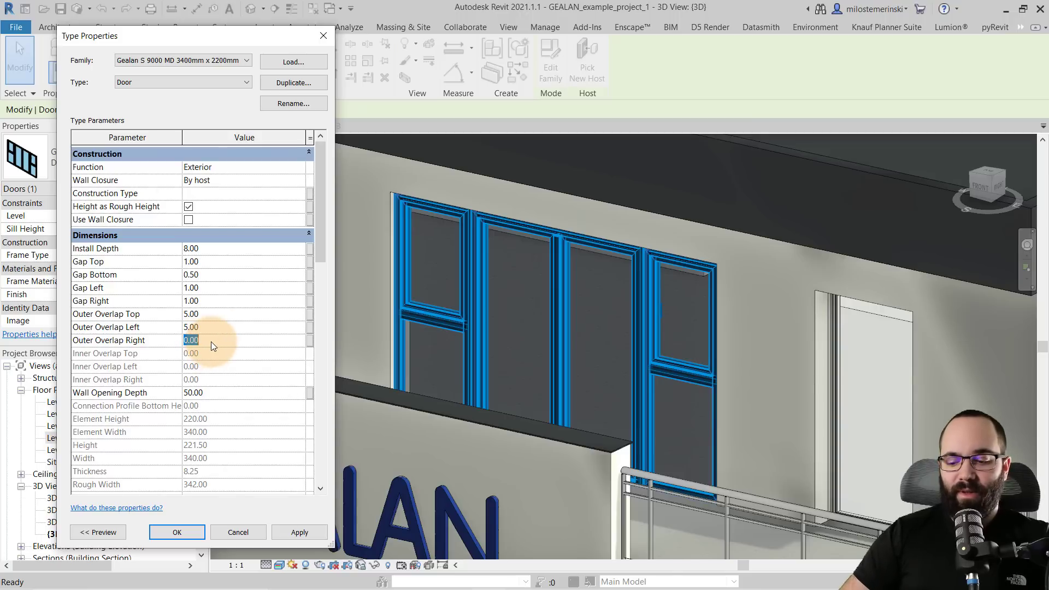
left_click(298, 532)
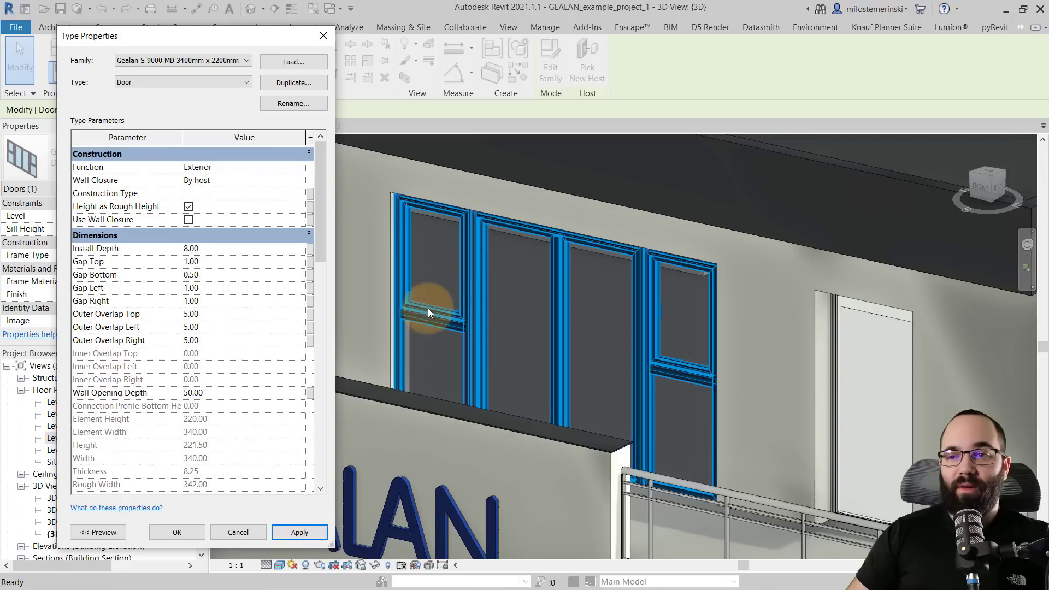
left_click(195, 535)
Examine the adjusted door unit's position in the wall and the surrounding facade in the {3D} view
mouse_move(359, 309)
middle_mouse_down("shift")
mouse_move(382, 290)
mouse_move(456, 270)
mouse_move(362, 293)
middle_mouse_up("shift")
left_click(361, 292)
scroll(435, 296, "down", 1)
middle_click_drag(437, 298, 469, 304, "shift")
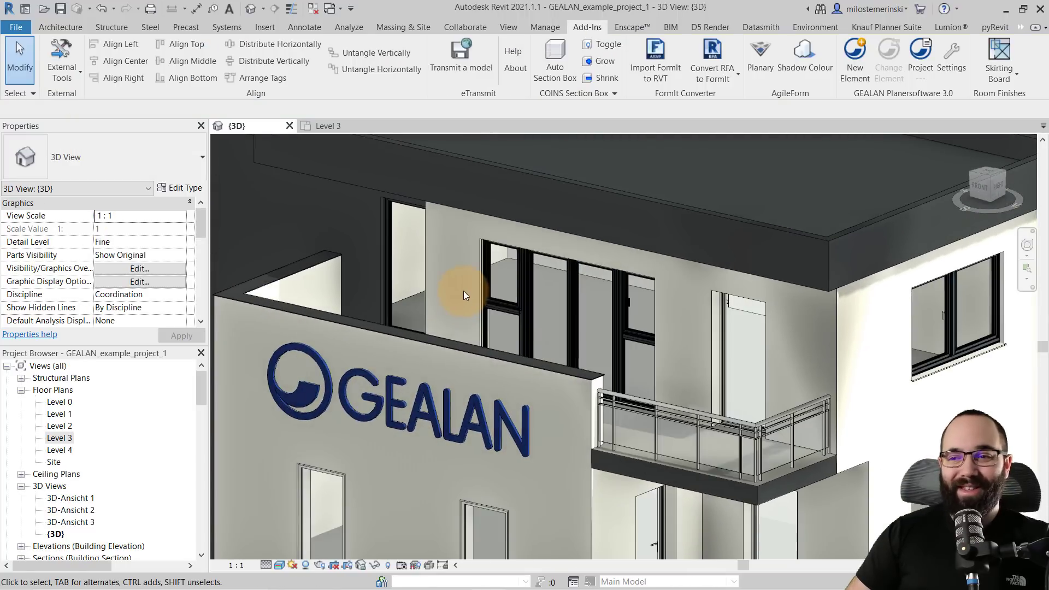
middle_click_drag(465, 284, 480, 282)
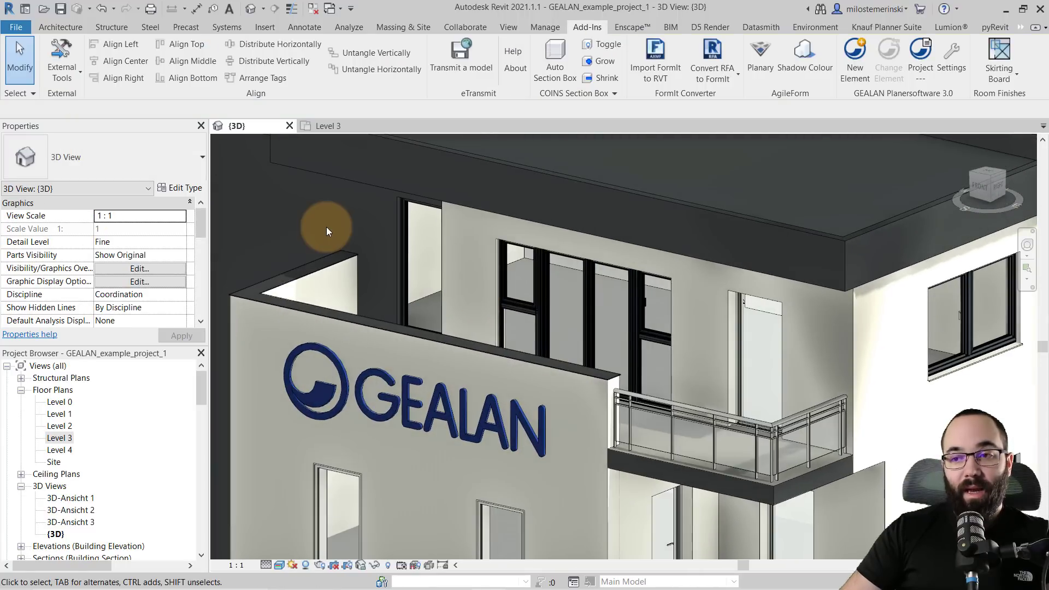
scroll(327, 228, "down", 2)
scroll(326, 227, "down", 1)
middle_click_drag(323, 226, 372, 224, "shift")
Select all instances of the narrow M_Fixed 0406 x 1830mm window in the entire project
scroll(321, 291, "up", 1)
scroll(322, 288, "up", 1)
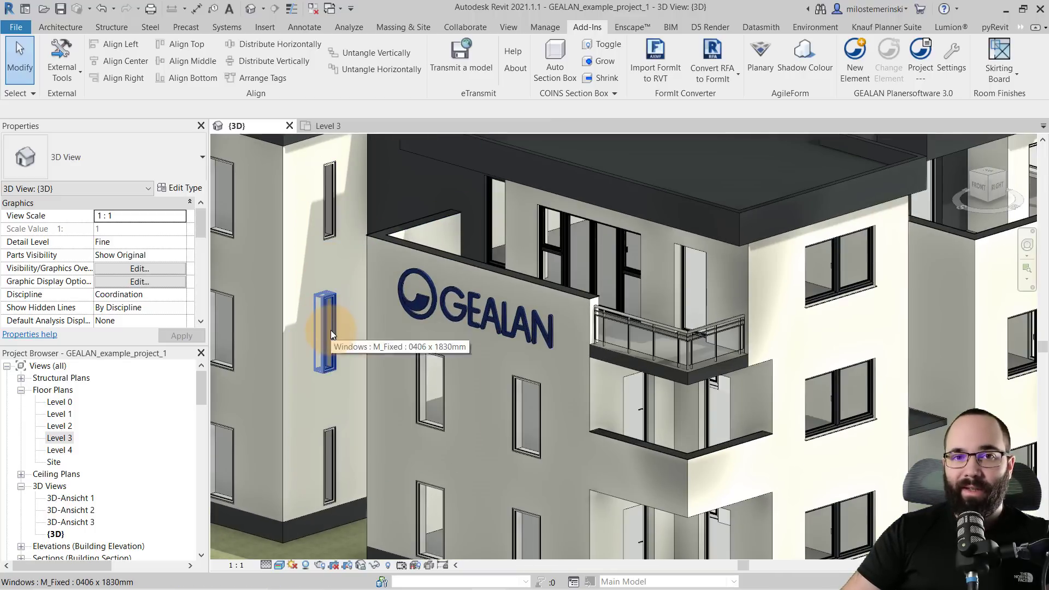
middle_click_drag(319, 318, 388, 320, "shift")
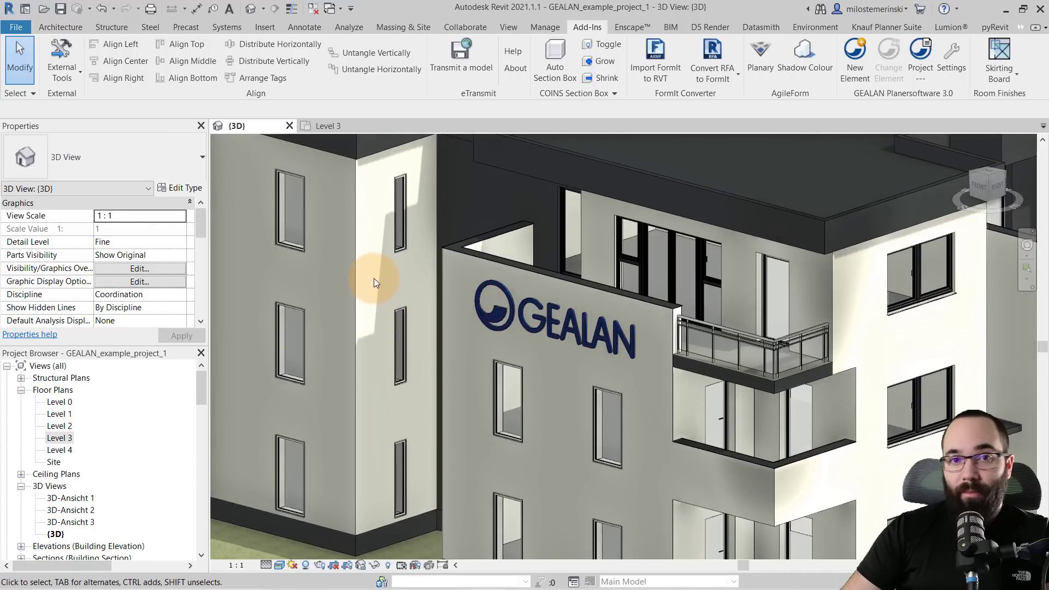
left_click(396, 238)
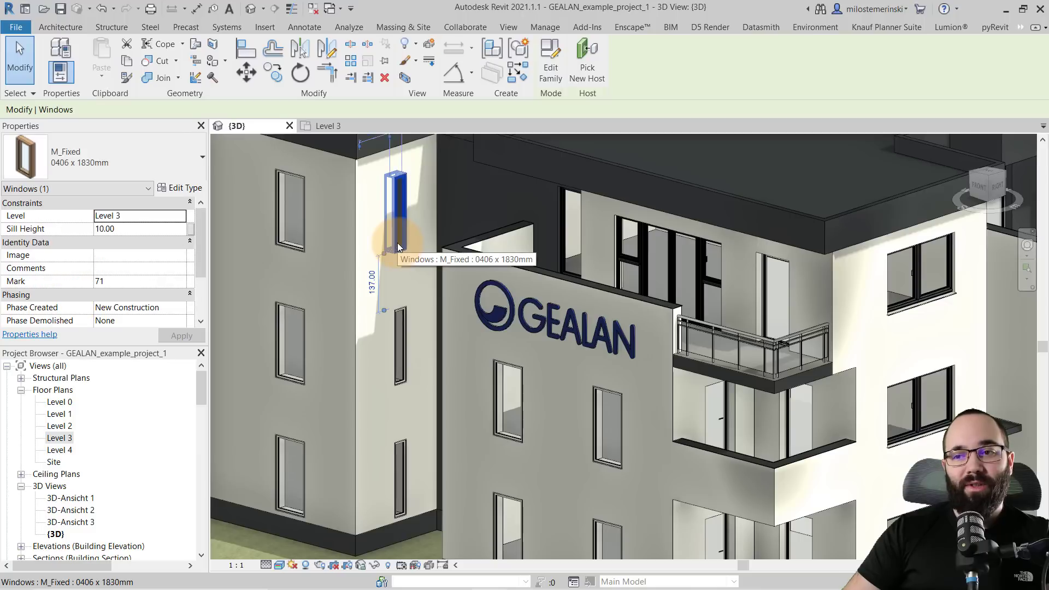
right_click(371, 222)
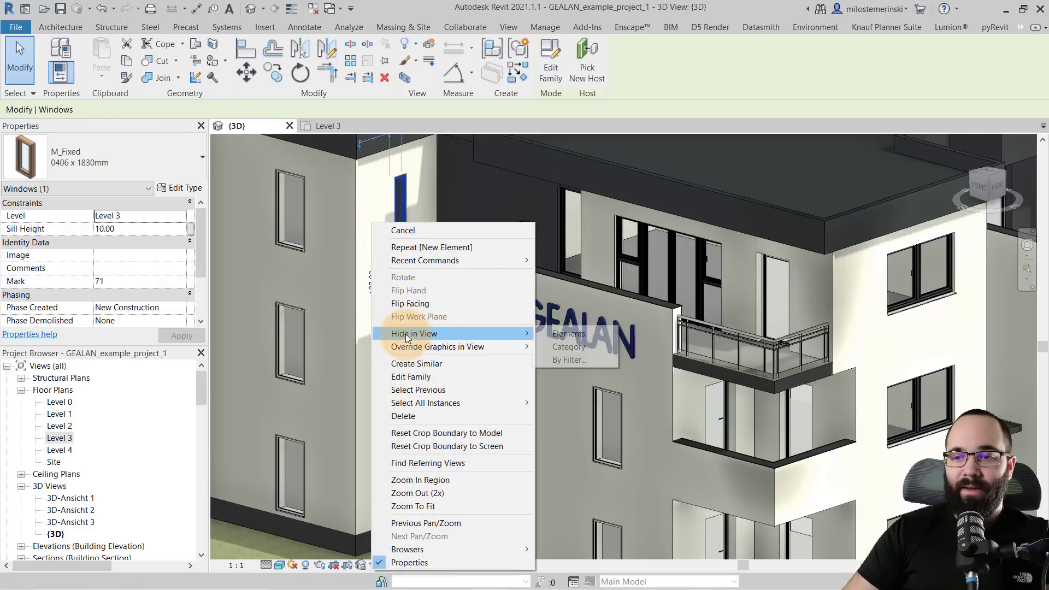
mouse_move(493, 406)
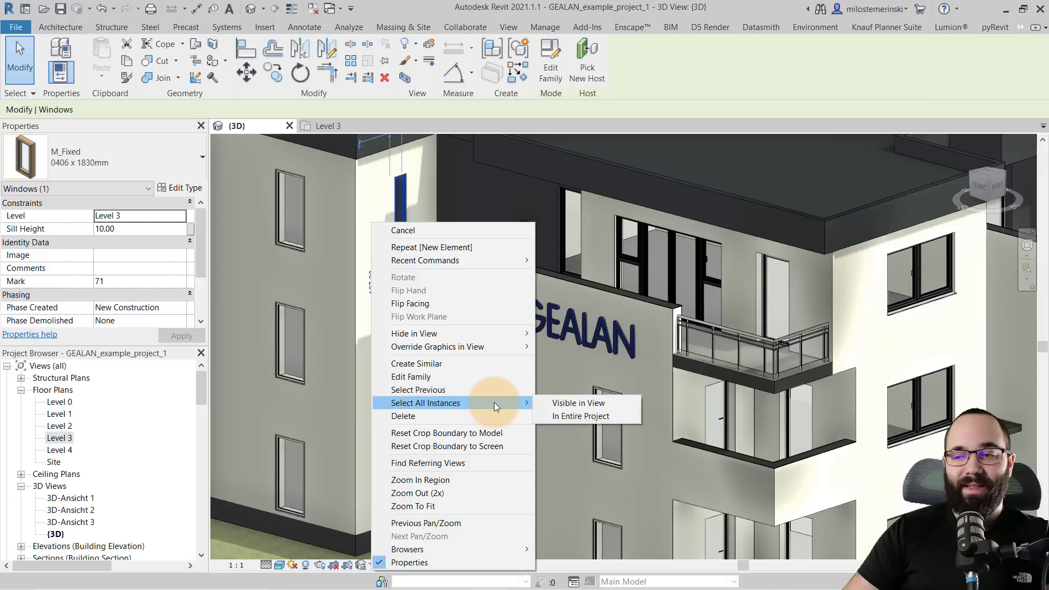
left_click(562, 416)
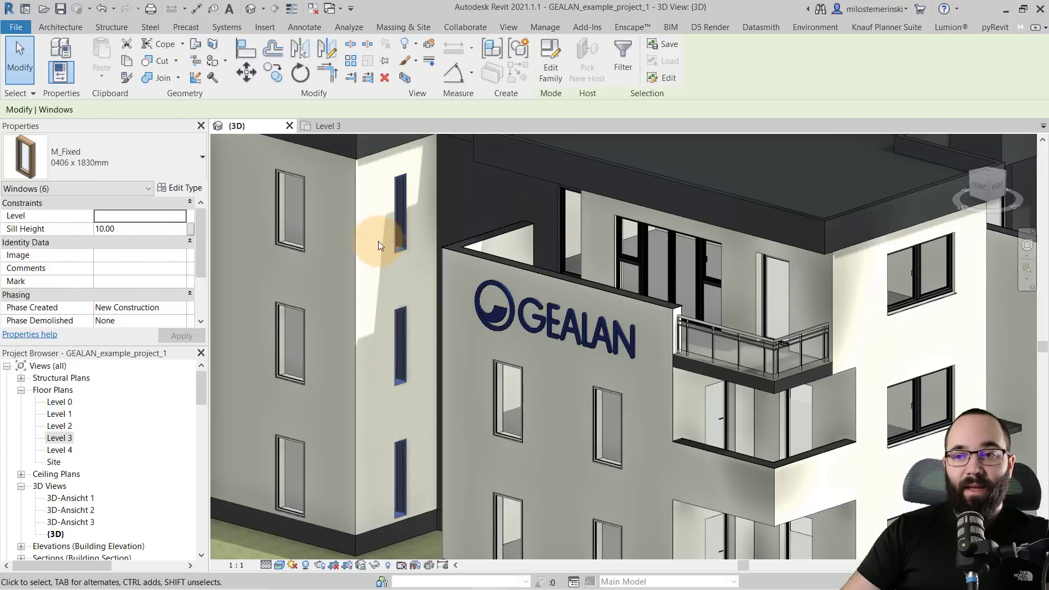
Start changing the selected windows with GEALAN Planersoftware, using the Window class element Tilt and turn window with spandrel
scroll(381, 323, "down", 2)
scroll(418, 317, "down", 3)
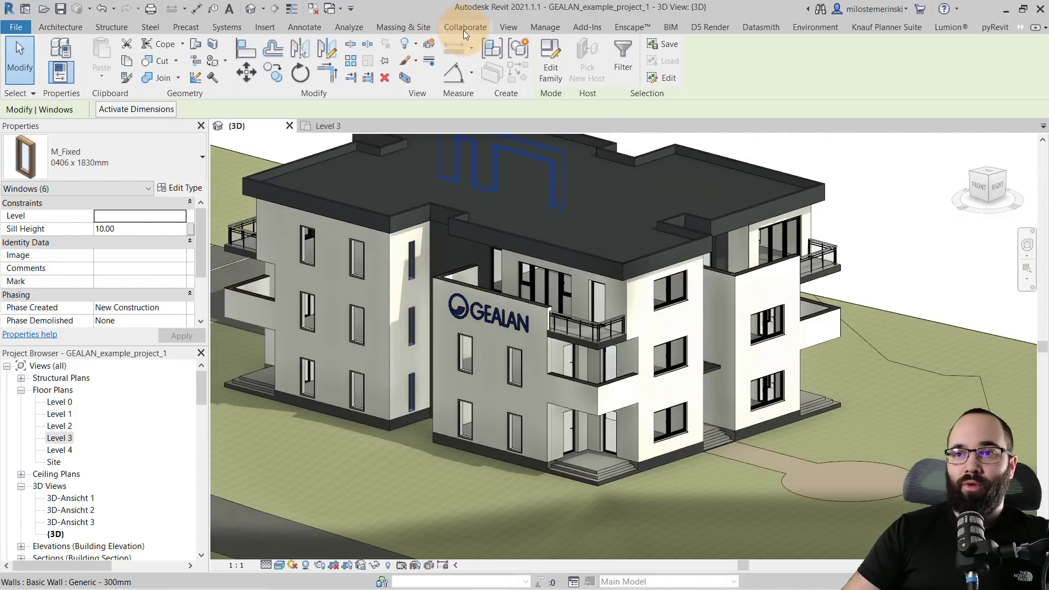
left_click(578, 27)
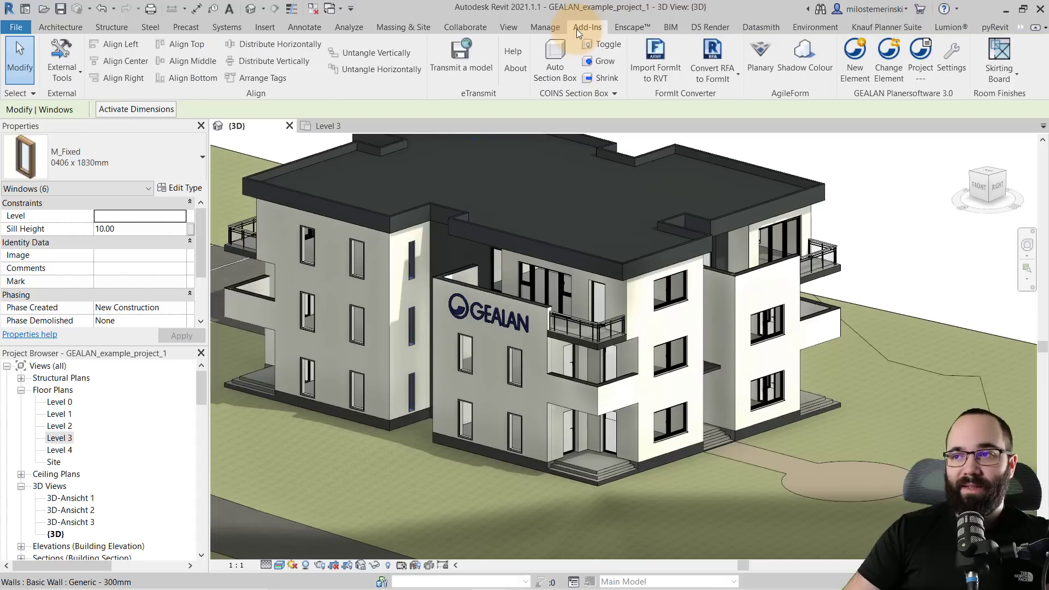
left_click(882, 77)
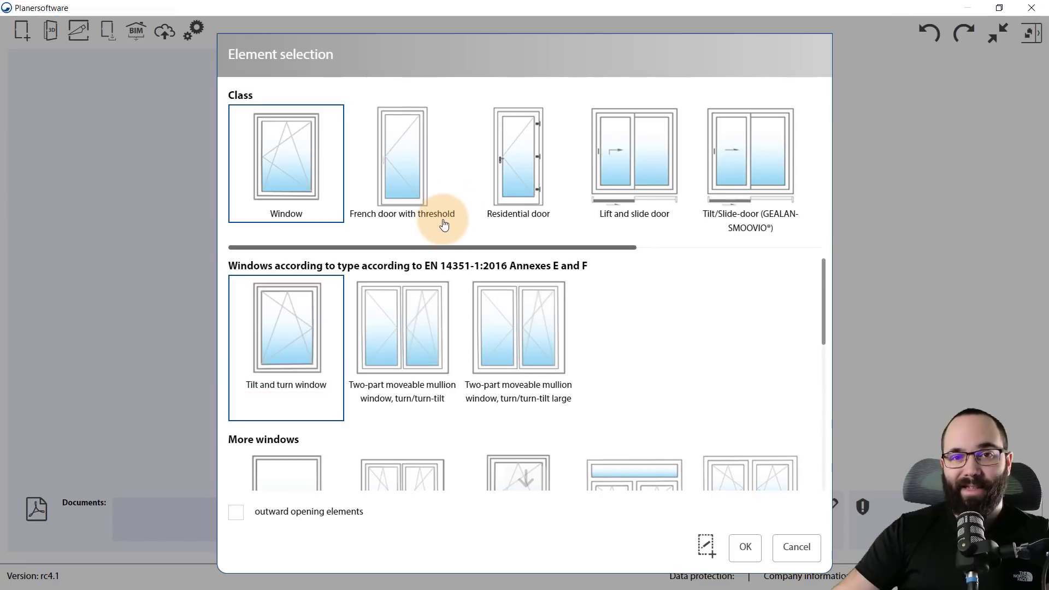
left_click(294, 191)
scroll(476, 322, "down", 3)
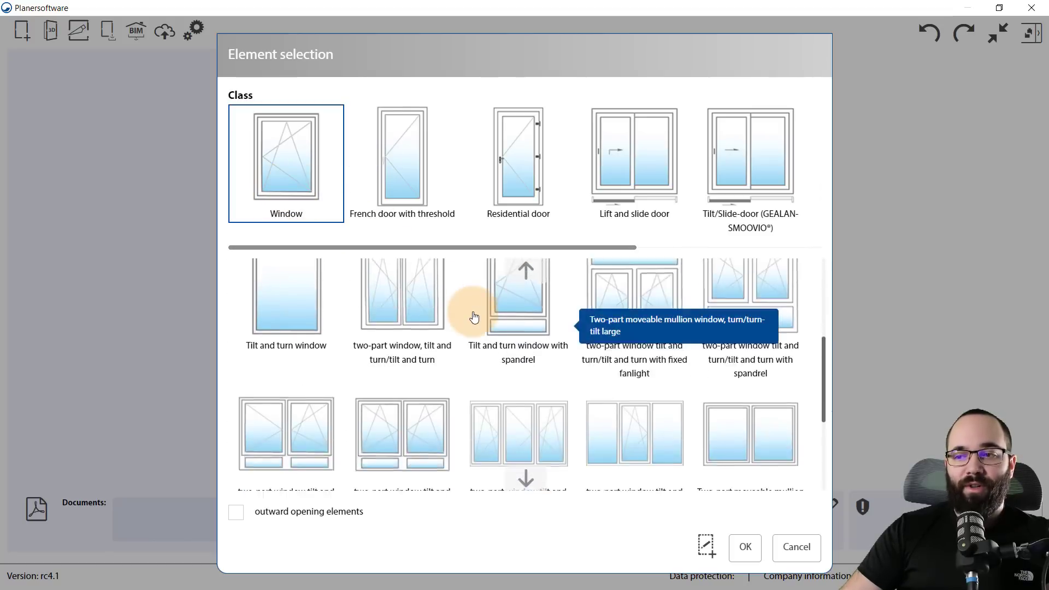
scroll(481, 344, "down", 3)
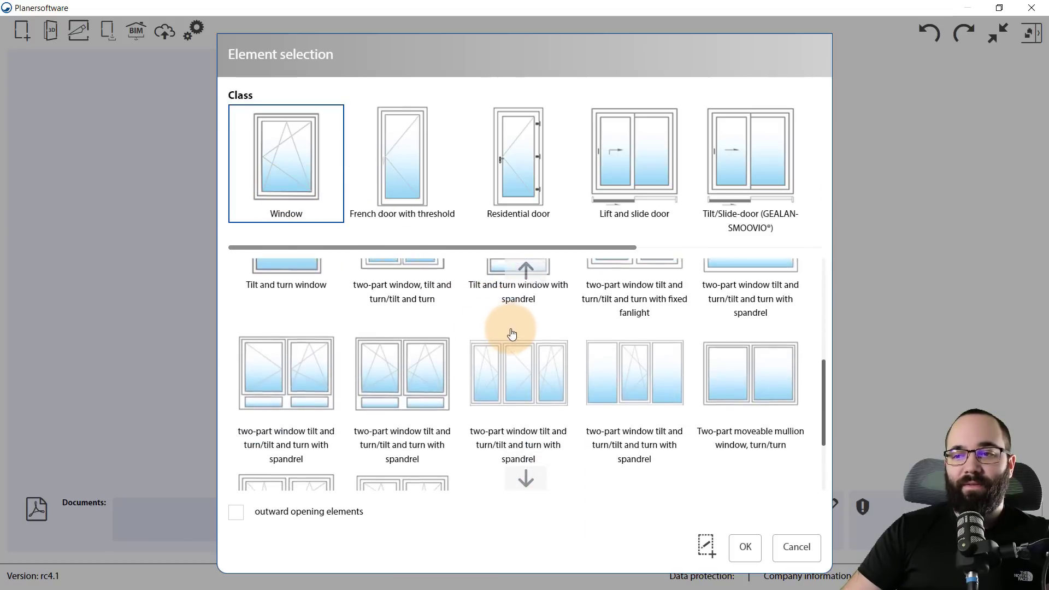
left_click(489, 279)
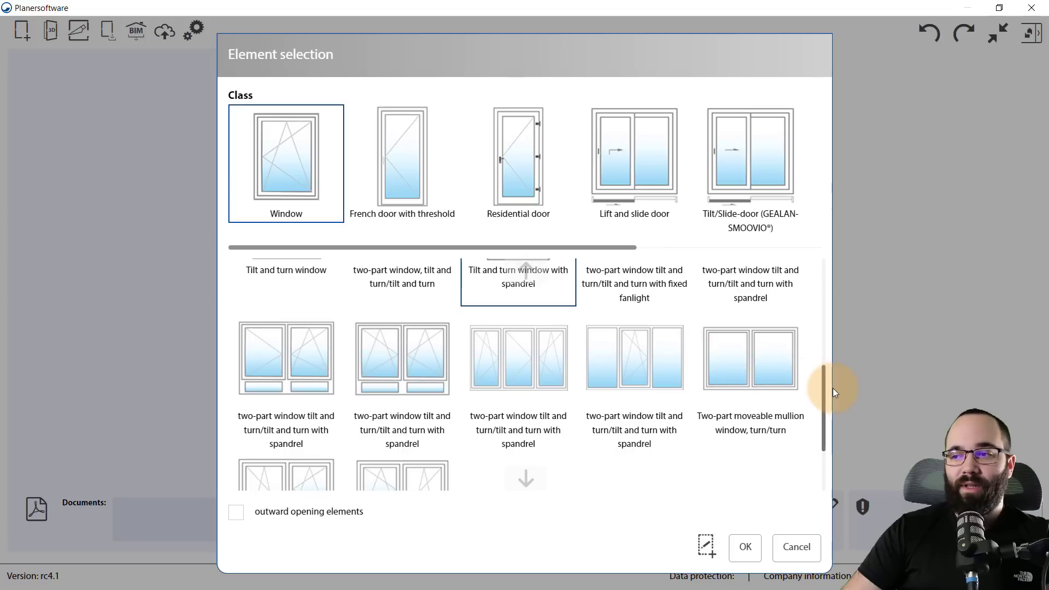
left_click_drag(819, 382, 812, 347)
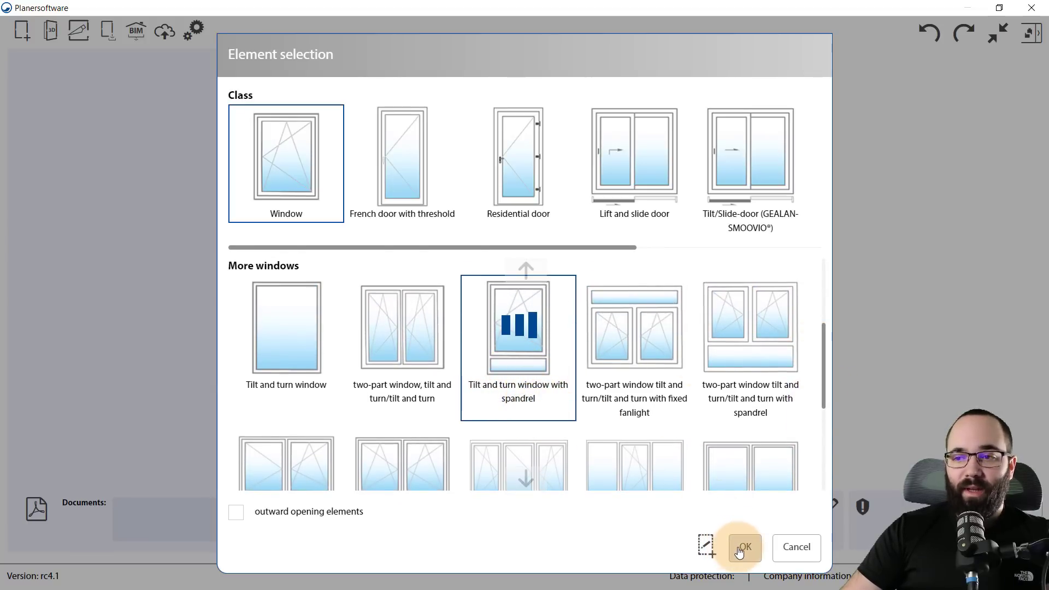
left_click(744, 547)
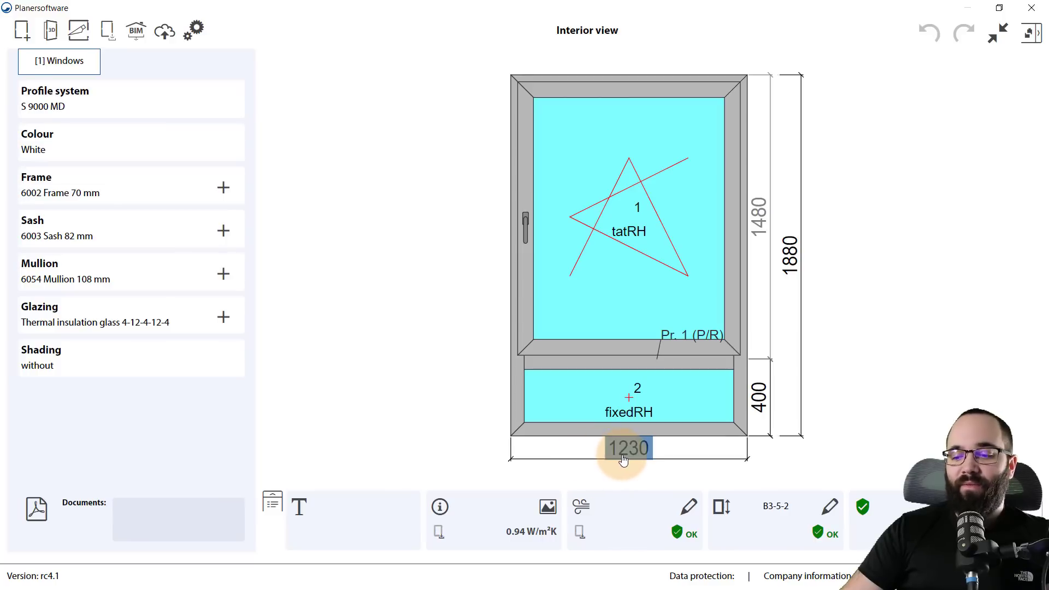
Set the window's overall height to 2130 mm and the height of its lower fixed field to 500 mm
left_click(790, 257)
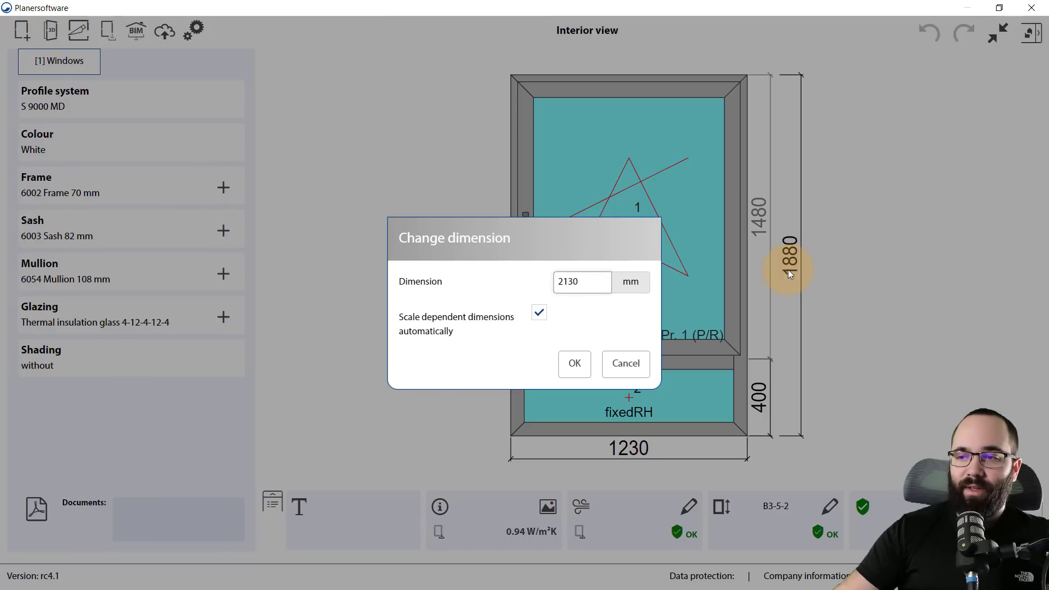
left_click(575, 364)
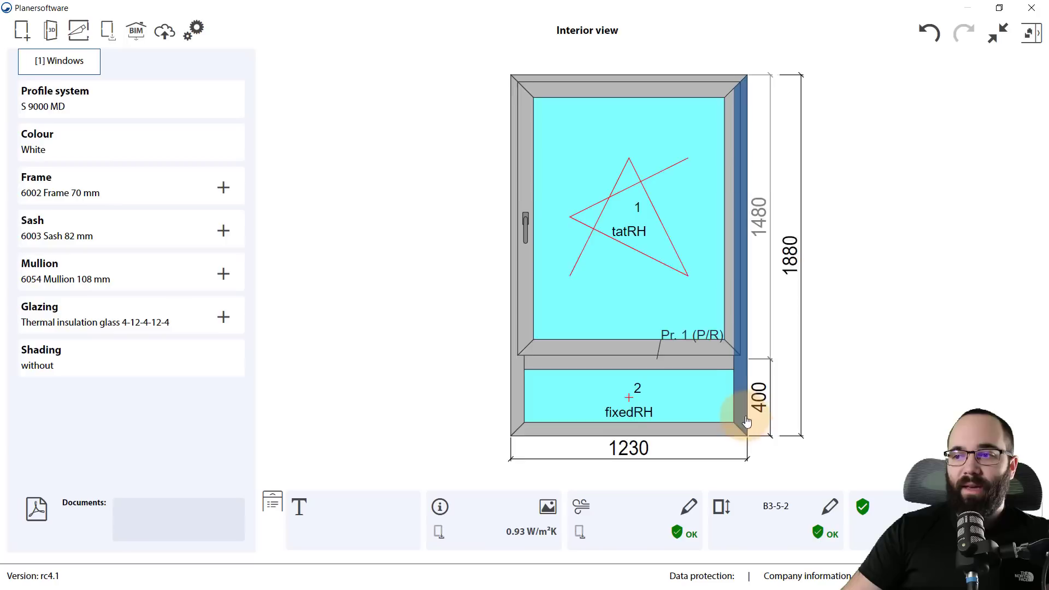
double_click(746, 404)
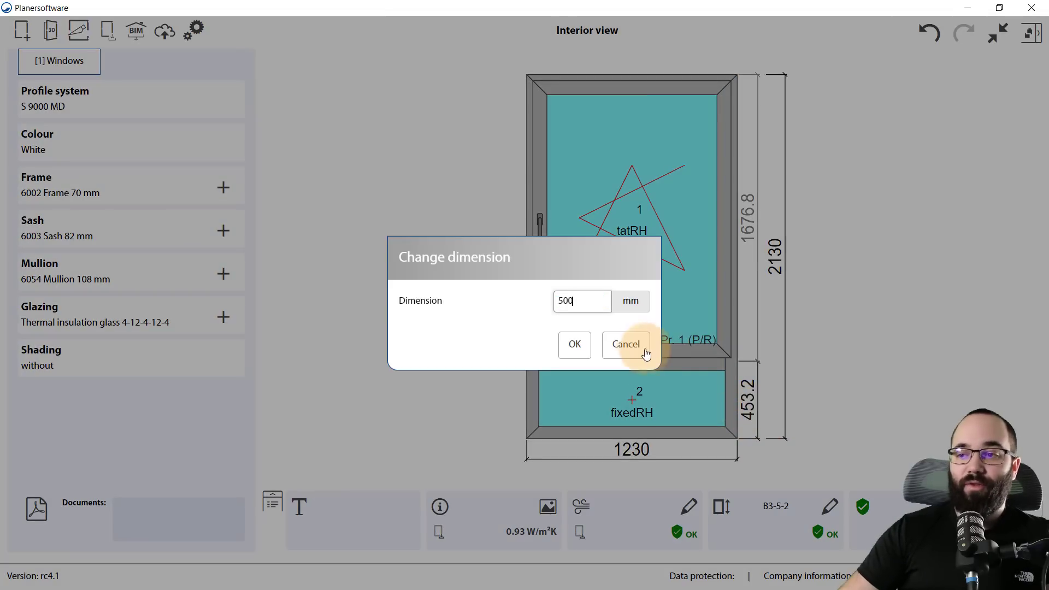
left_click(574, 345)
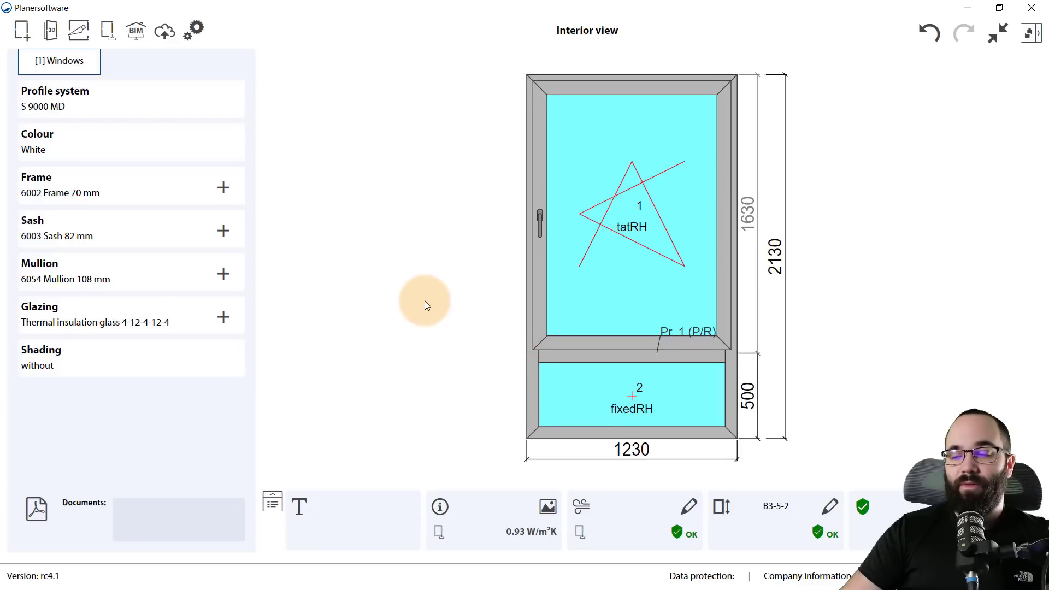
Add the 7205 Connecting profile, bottom 30 mm for windowsill to the window's bottom frame member
left_click(568, 434)
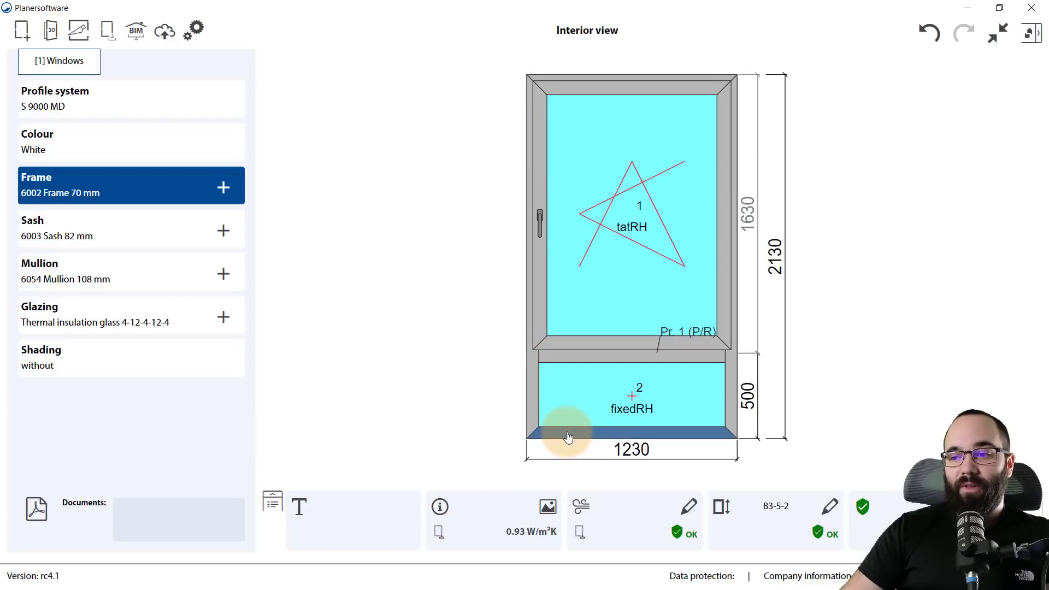
left_click(568, 434)
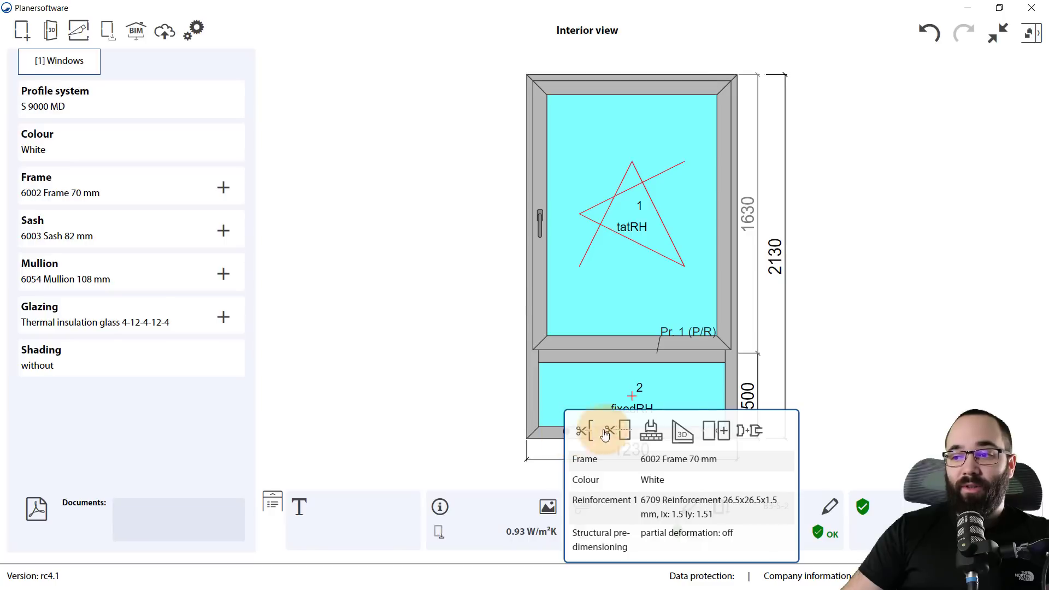
left_click(745, 433)
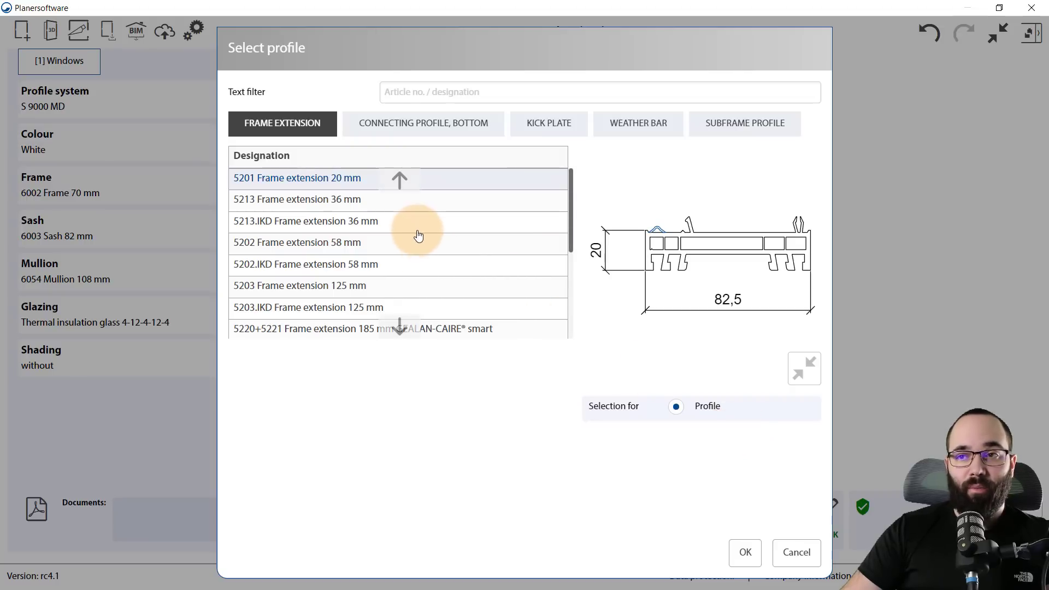
left_click(372, 131)
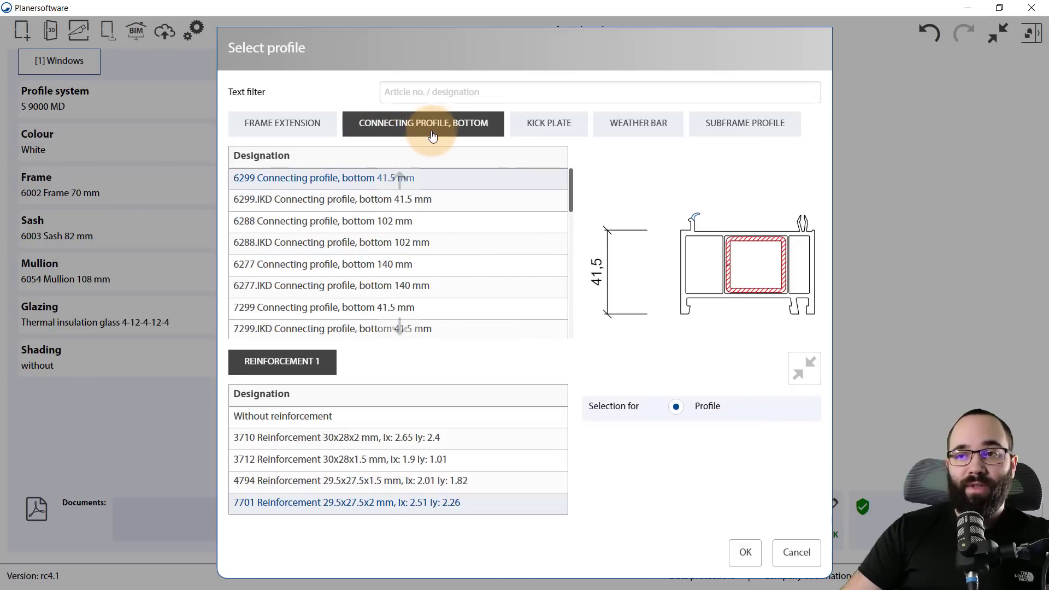
scroll(335, 240, "down", 3)
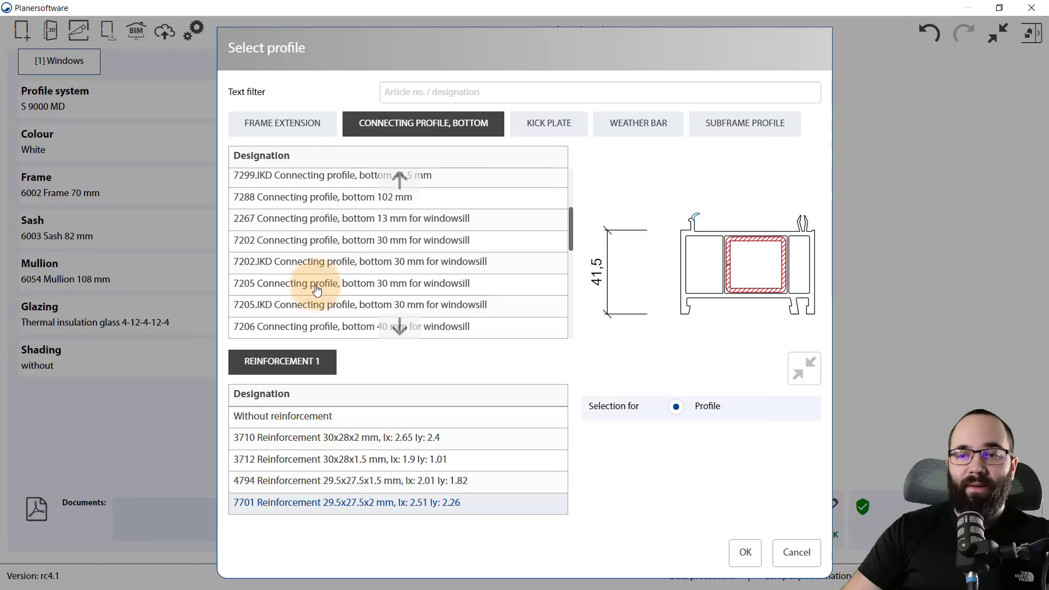
left_click(317, 288)
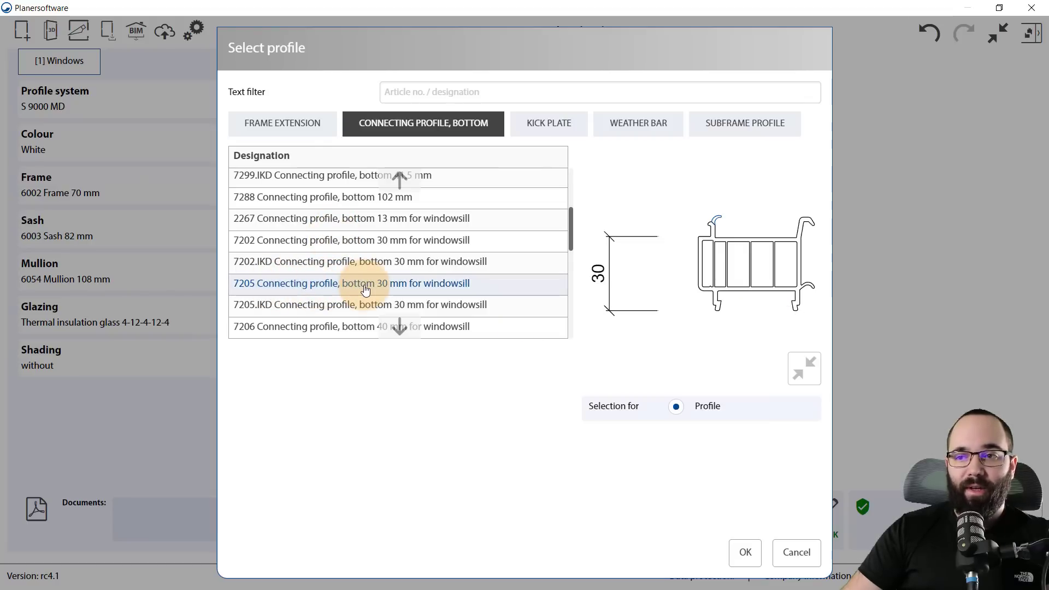
left_click(743, 553)
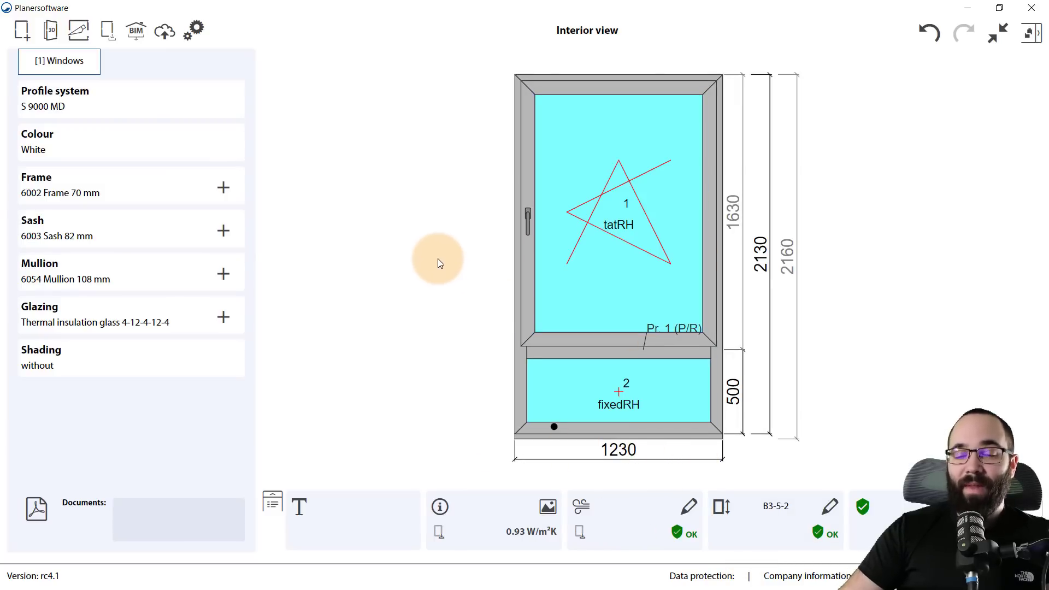
Set the window element's exterior colour to GEALAN-acrylcolor RAL 7016 Anthracite grey
left_click(195, 158)
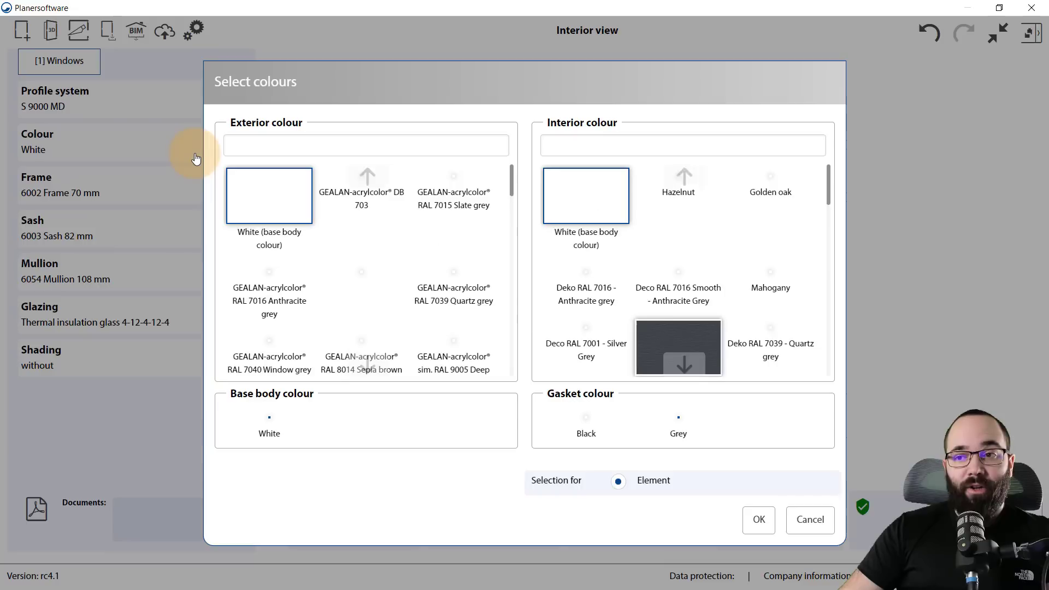
left_click(270, 280)
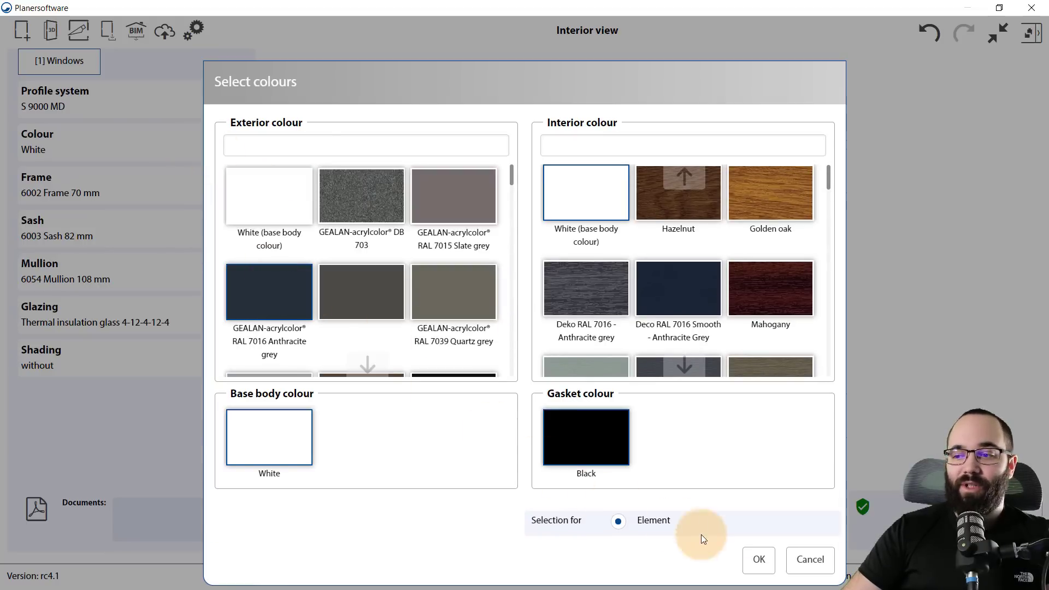
left_click(756, 560)
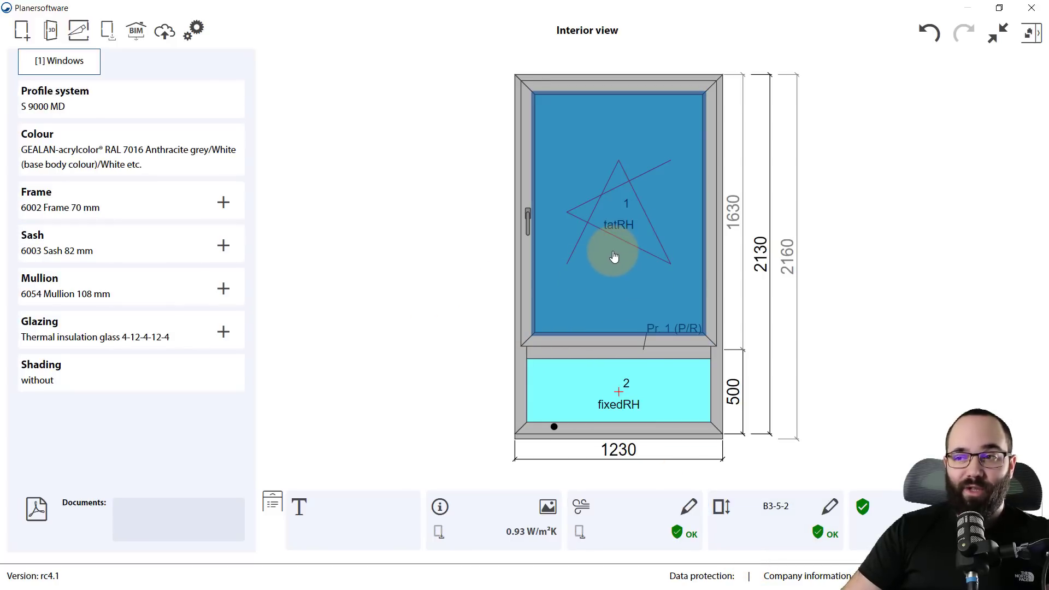
Add one horizontal and one vertical 3196 Adhesive sash bar 23 mm to the upper tilt-and-turn sash
left_click(631, 217)
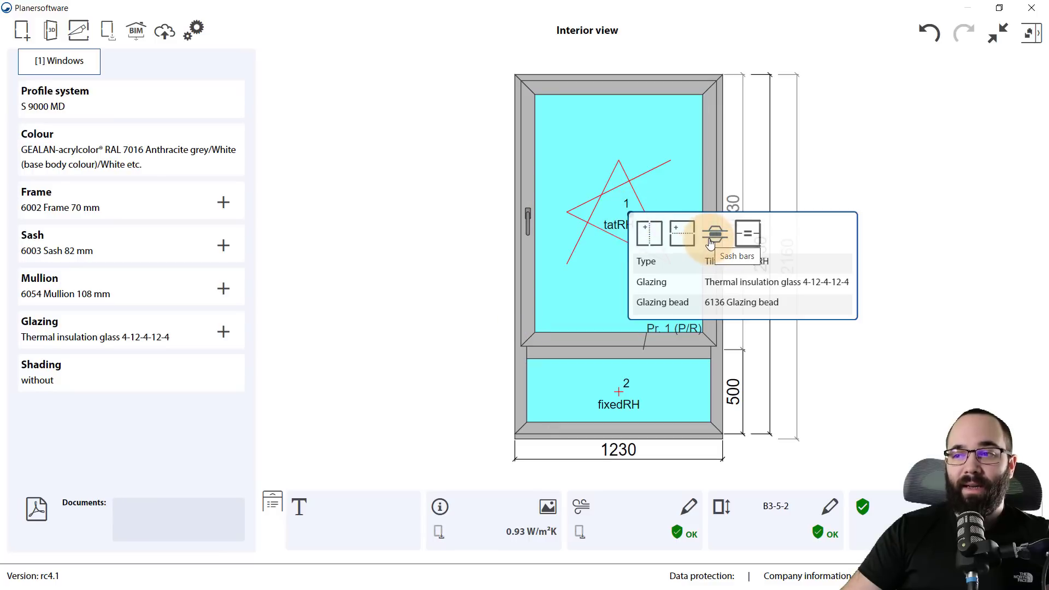
left_click(714, 235)
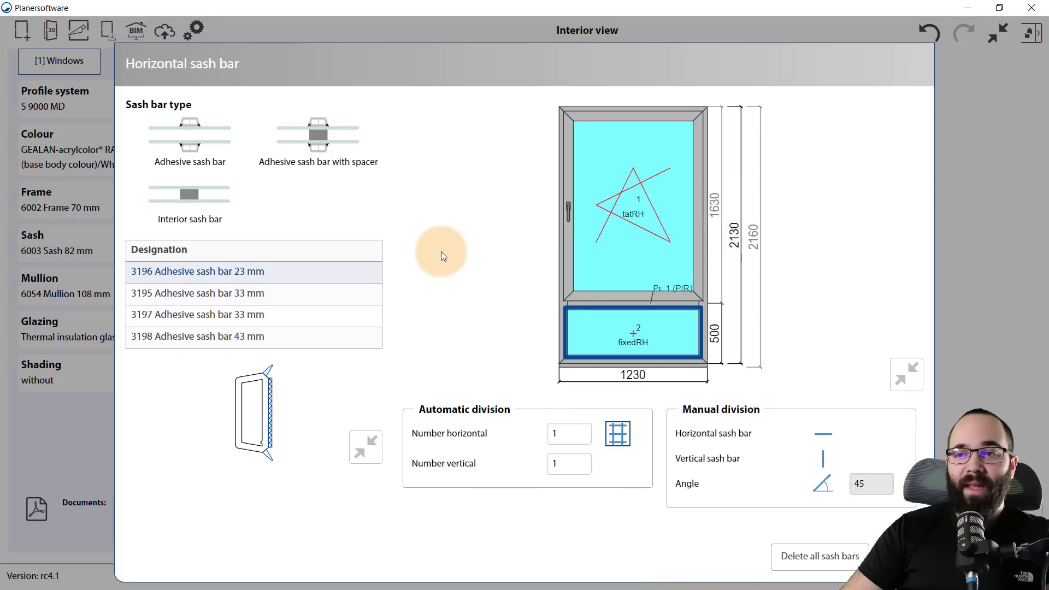
left_click(606, 235)
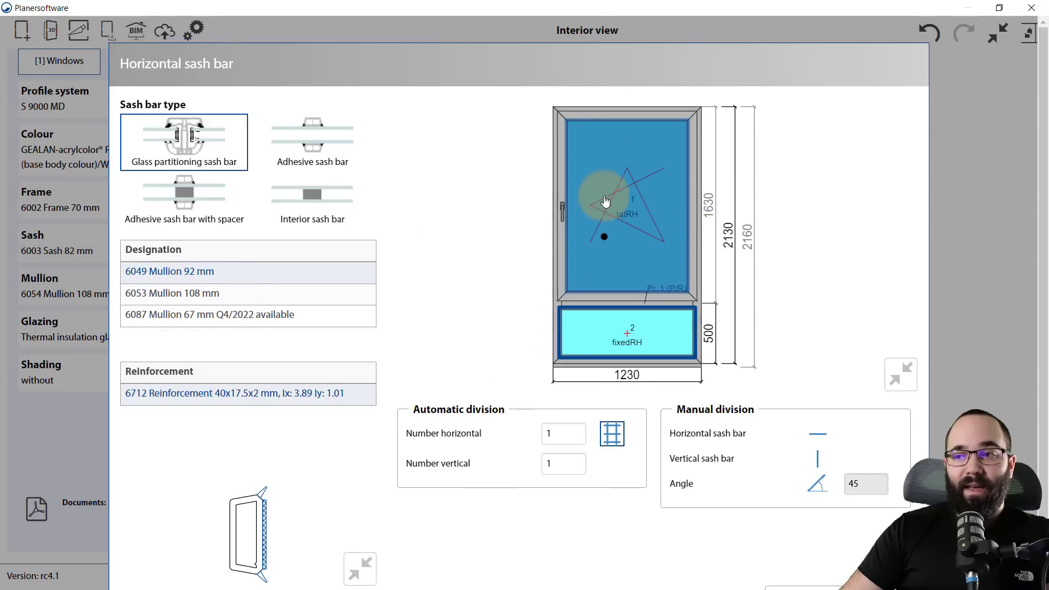
left_click(341, 154)
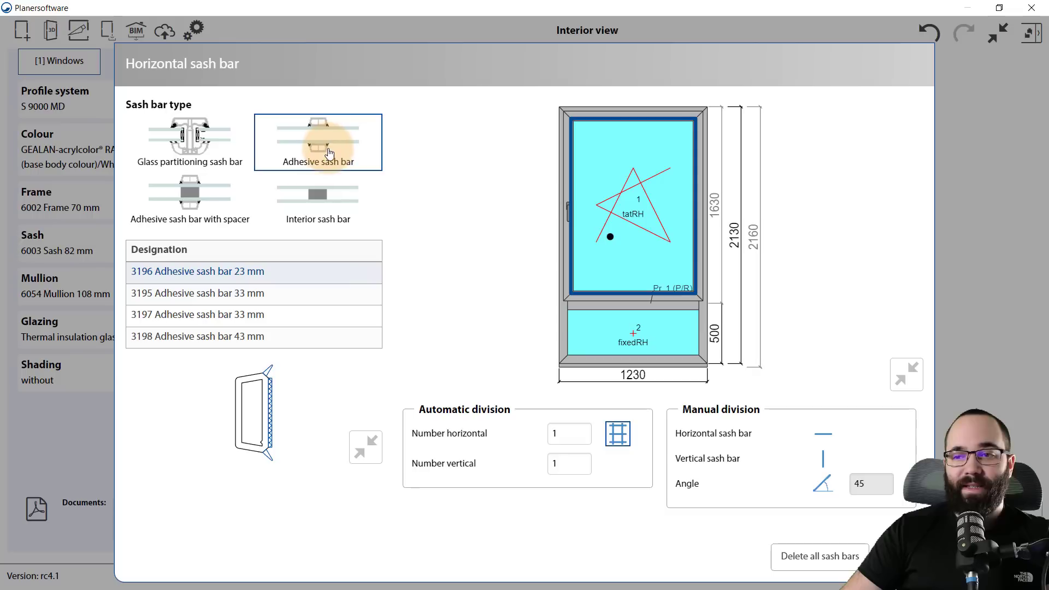
left_click(620, 227)
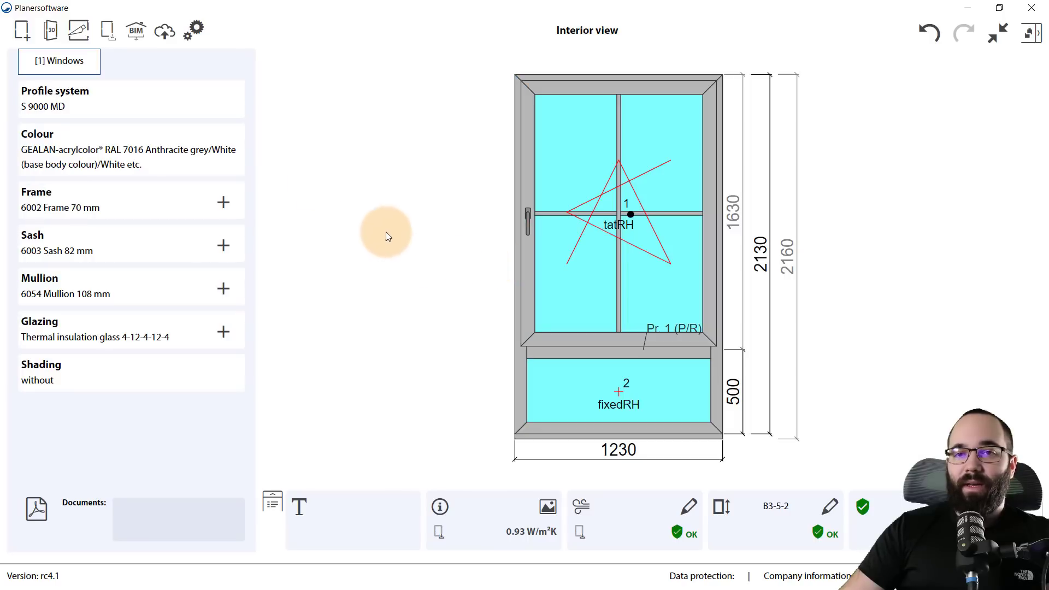
Inspect the configured window and its sash bars from an angle in the 3D view, then close the view
left_click(51, 33)
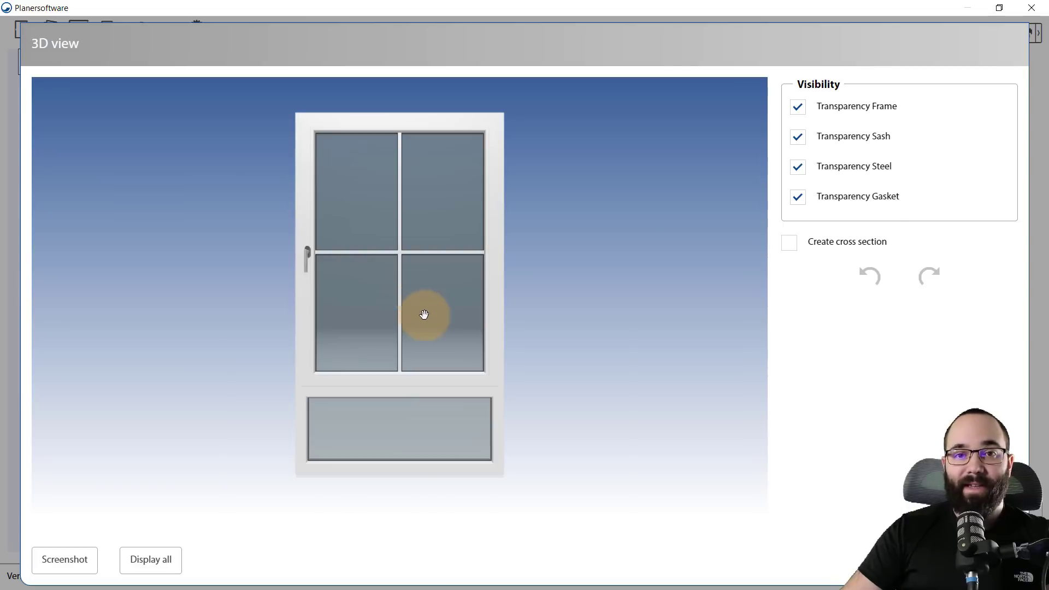
left_click_drag(583, 323, 609, 340)
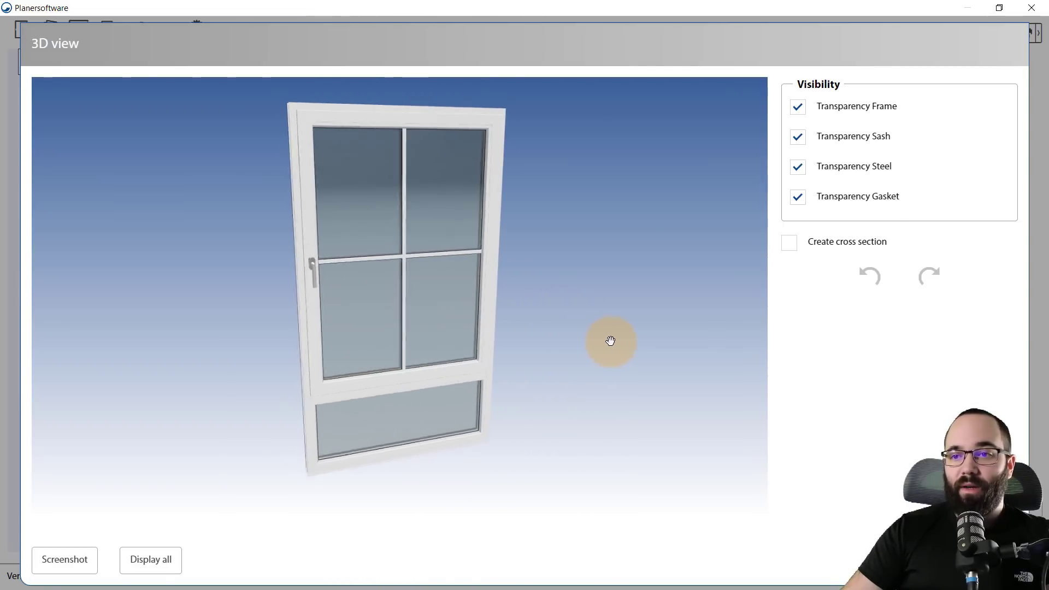
left_click(318, 274)
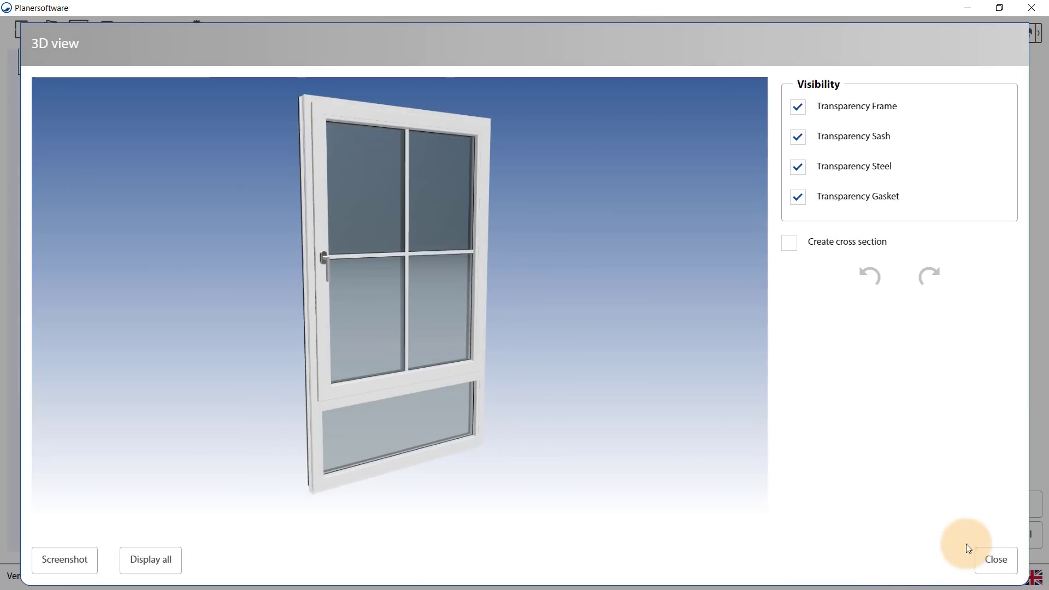
left_click(995, 560)
Transfer the configured element to Revit as a window rather than a door, replacing the six selected fixed windows, and clear the selection
left_click(1003, 518)
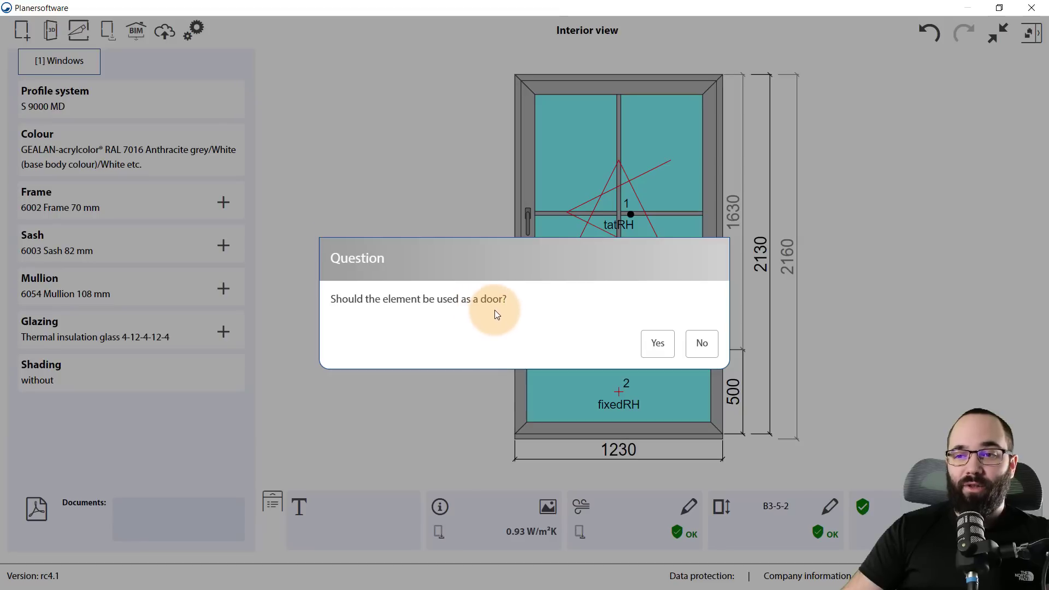
left_click(693, 352)
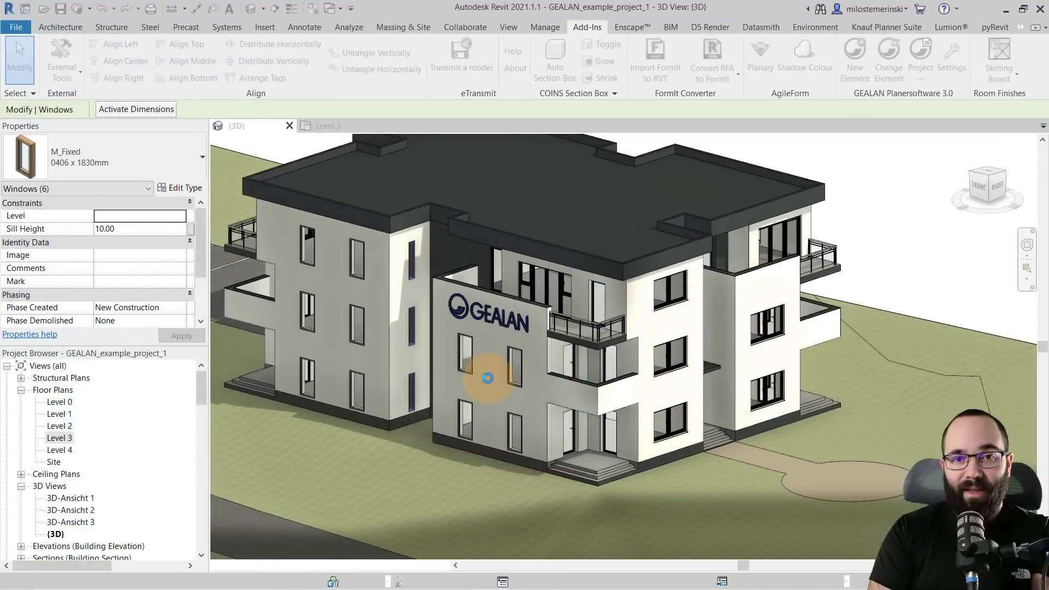
left_click(488, 378)
scroll(421, 288, "up", 5)
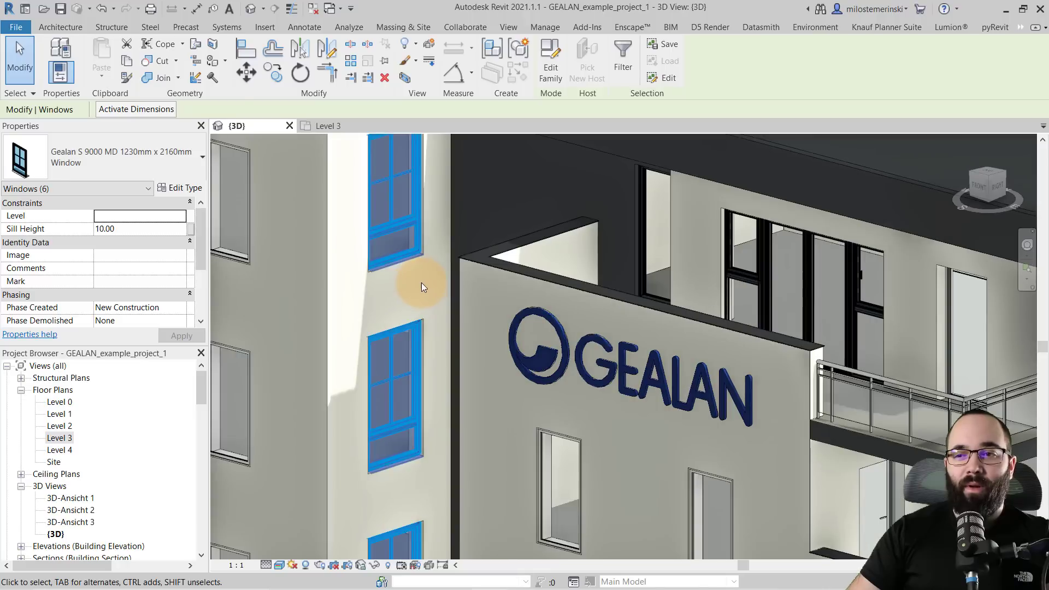
key("Escape")
middle_click_drag(421, 283, 366, 346, "shift")
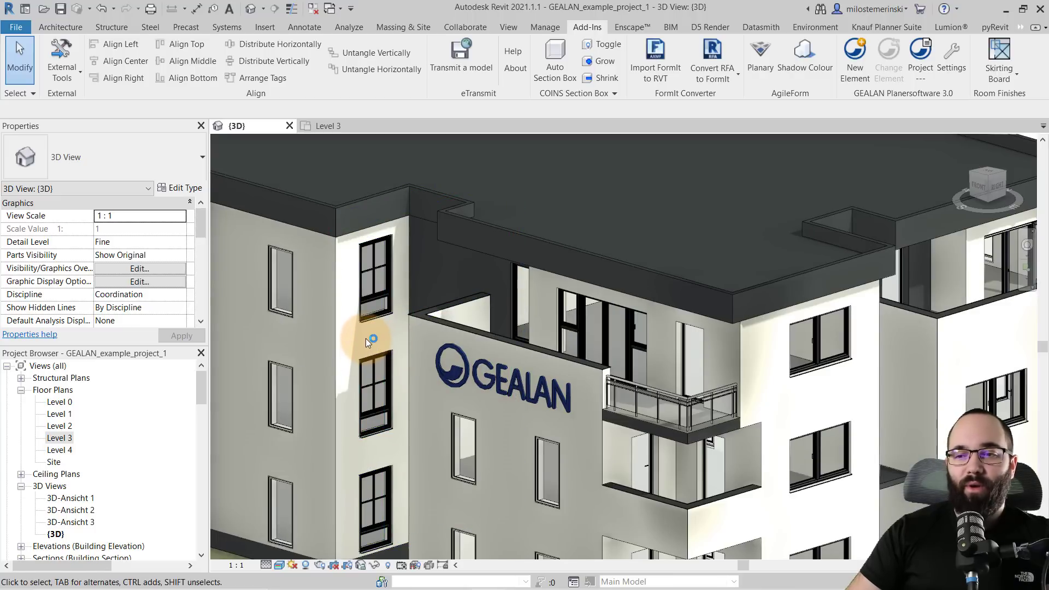
Open the Level 3 floor plan and examine the replaced GEALAN window in the side wall
double_click(59, 438)
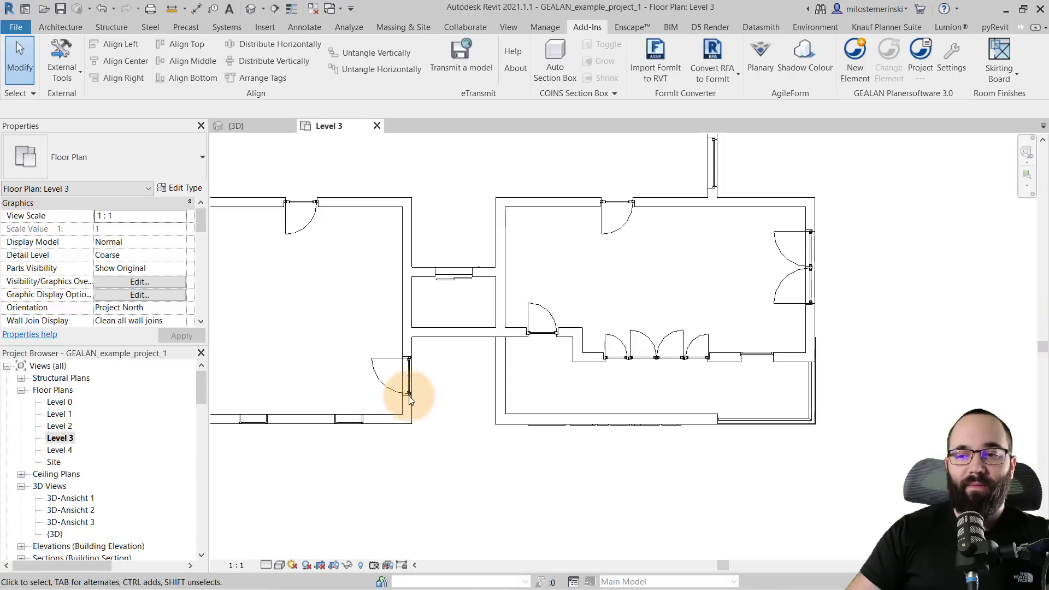
scroll(464, 307, "down", 3)
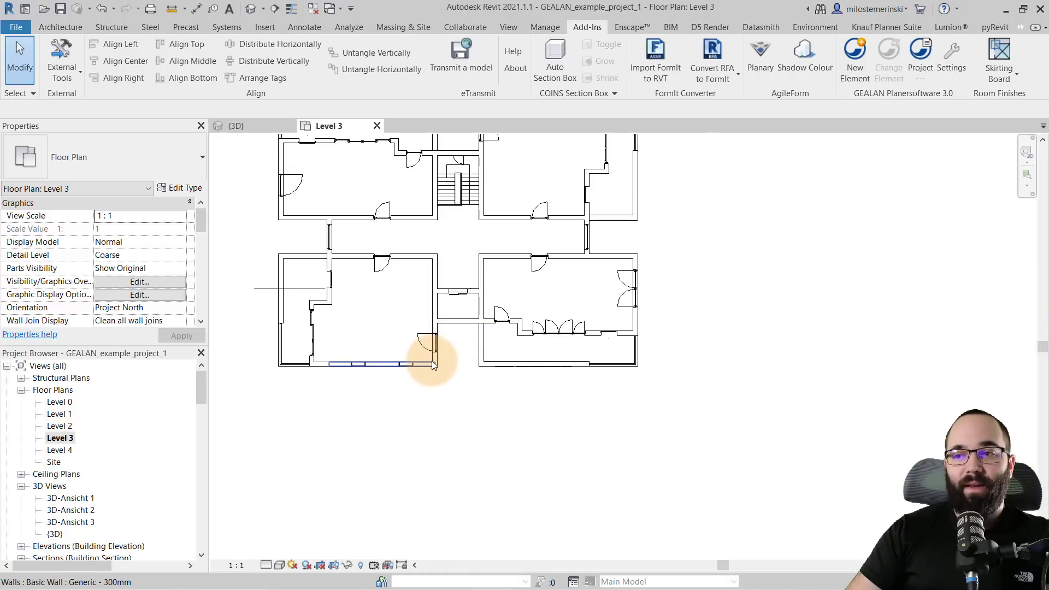
scroll(436, 359, "up", 3)
scroll(435, 359, "up", 5)
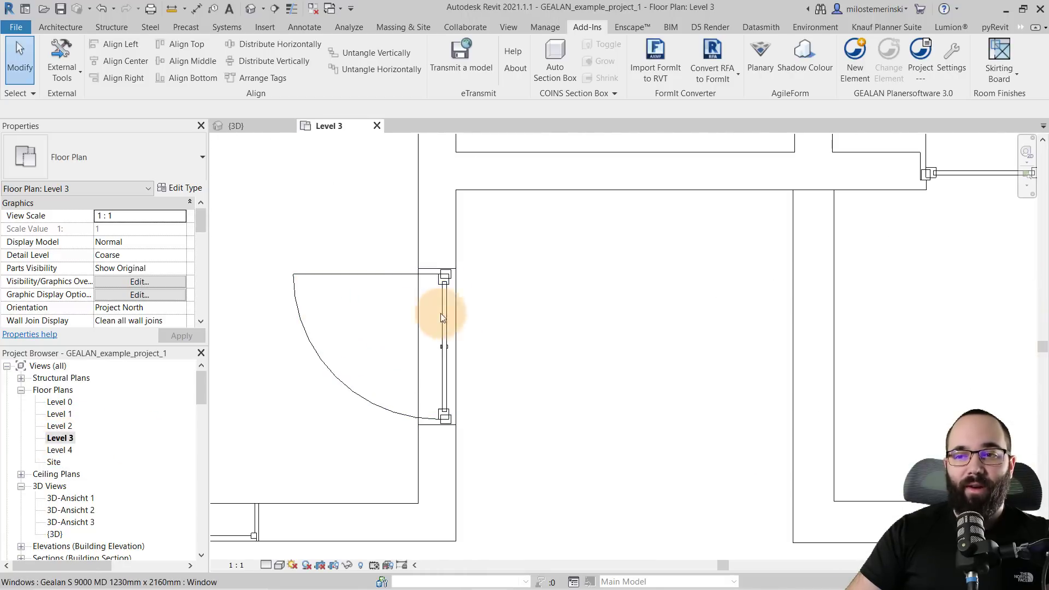
mouse_move(411, 337)
middle_mouse_down()
mouse_move(405, 309)
mouse_move(354, 324)
mouse_move(411, 321)
middle_mouse_up()
scroll(414, 321, "up", 2)
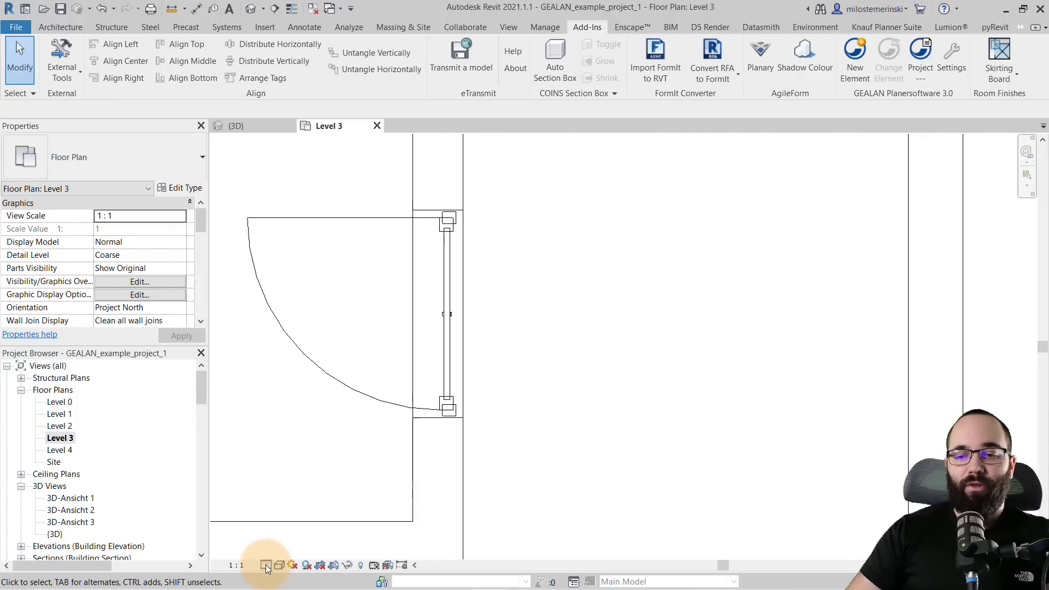
scroll(447, 277, "up", 3)
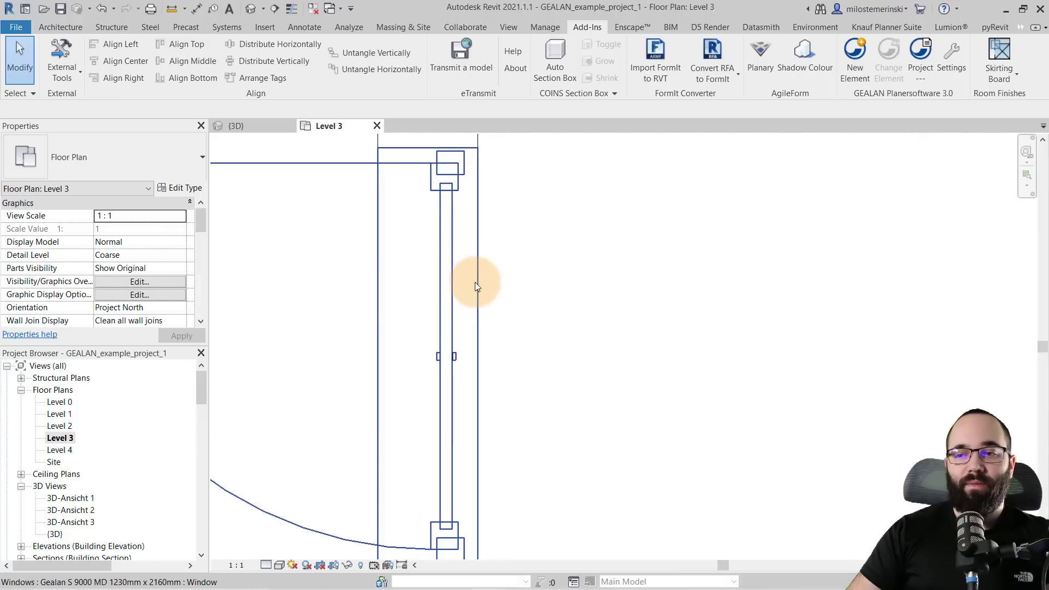
scroll(475, 283, "down", 2)
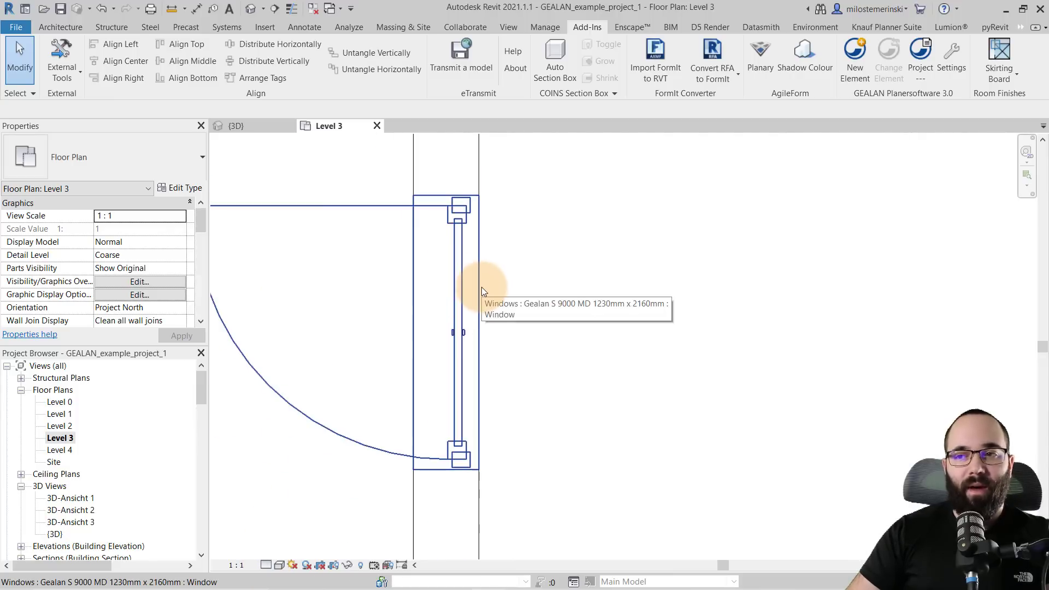
Set the Level 3 plan's detail level to Medium and examine the window's frame profile
left_click(266, 565)
left_click(305, 536)
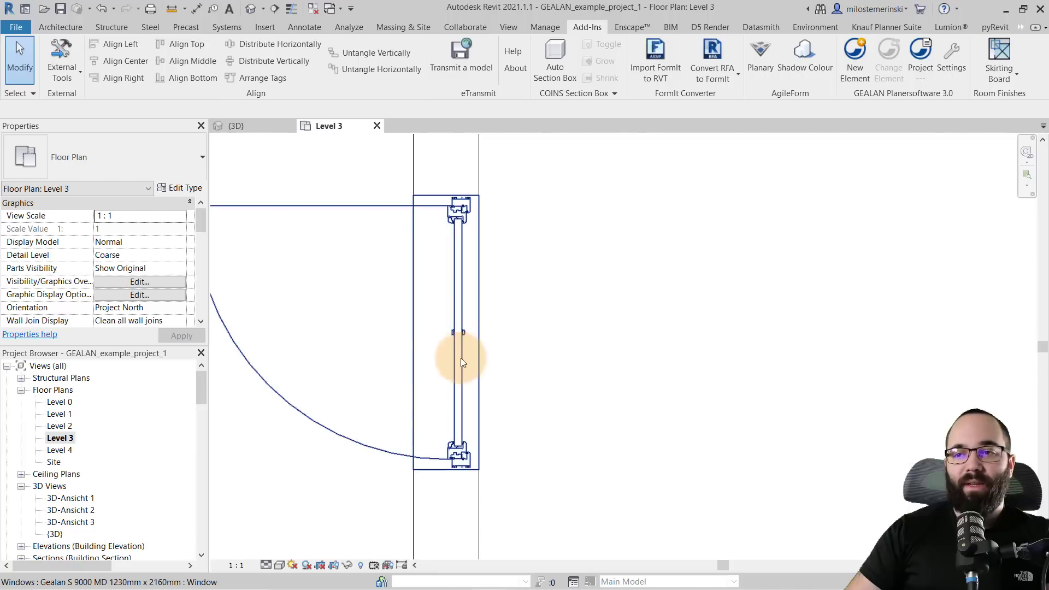
scroll(458, 464, "up", 3)
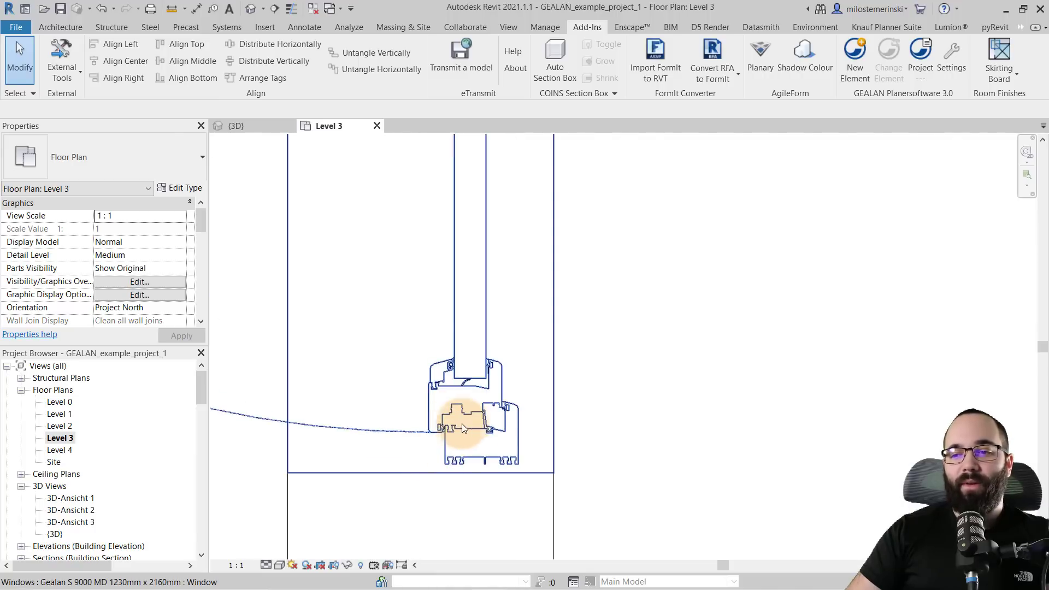
scroll(405, 439, "down", 5)
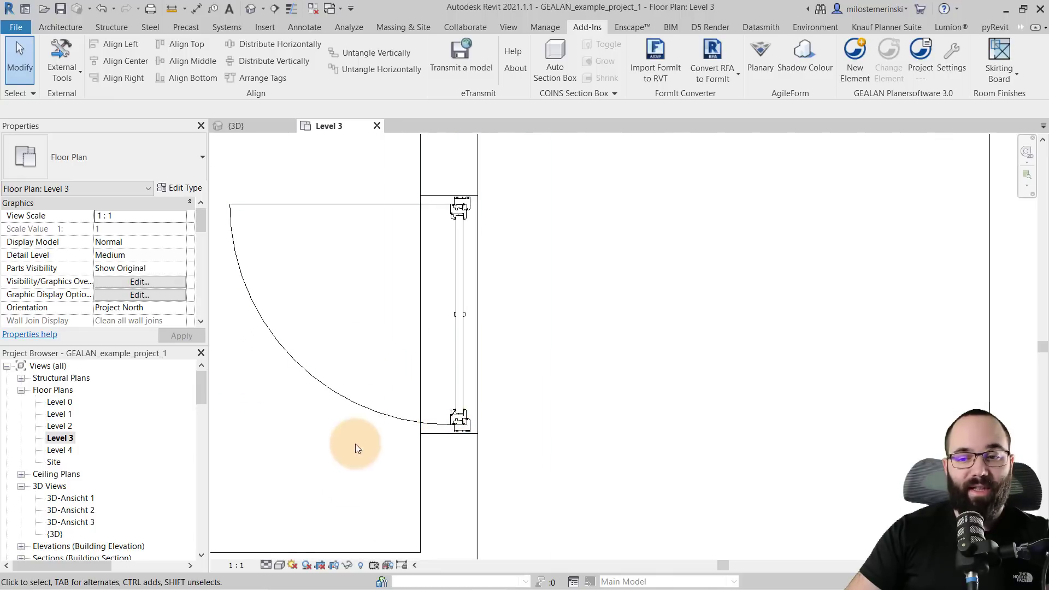
Set the Level 3 plan's detail level to Fine and examine the window's detailed profile section and glazing
left_click(267, 565)
left_click(276, 553)
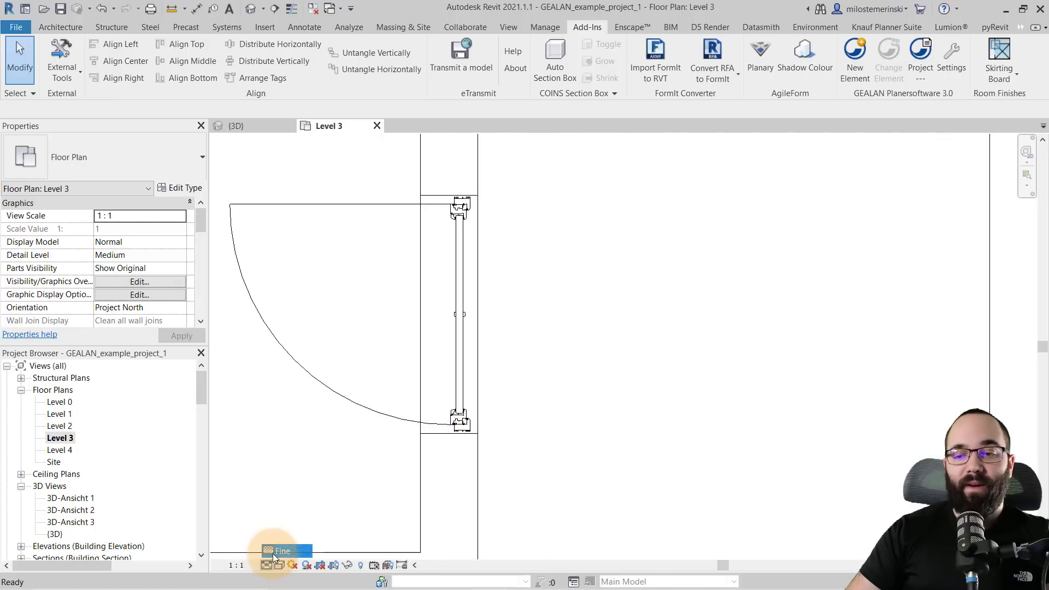
scroll(445, 208, "up", 6)
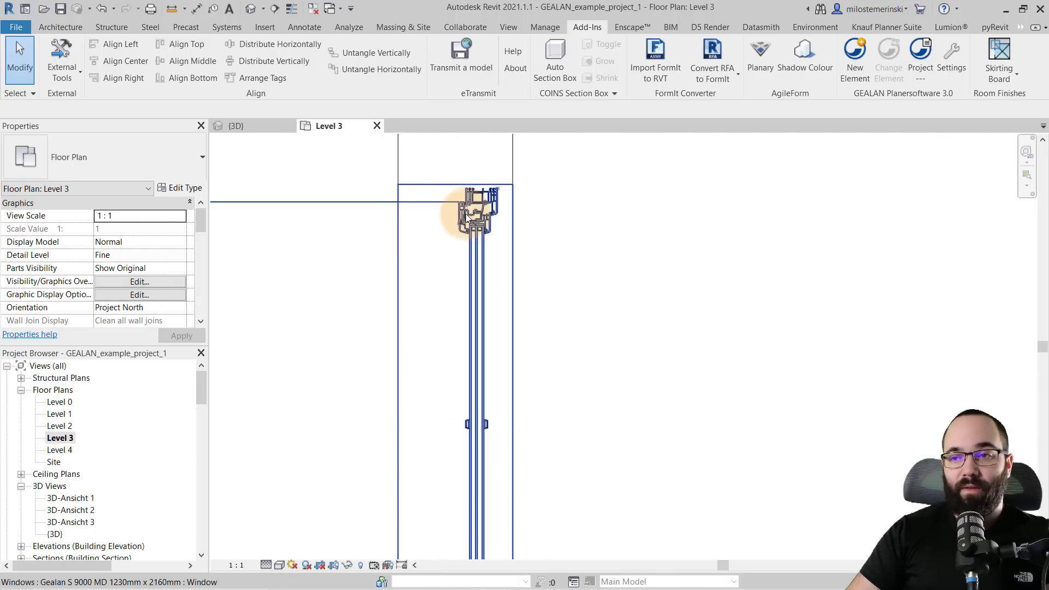
scroll(473, 218, "down", 2)
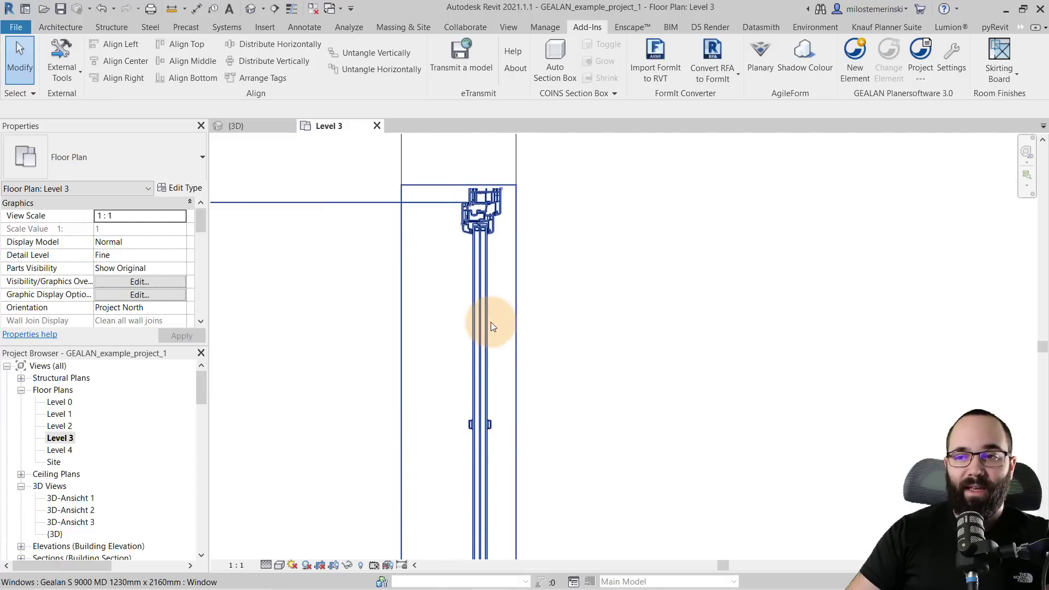
scroll(489, 264, "down", 2)
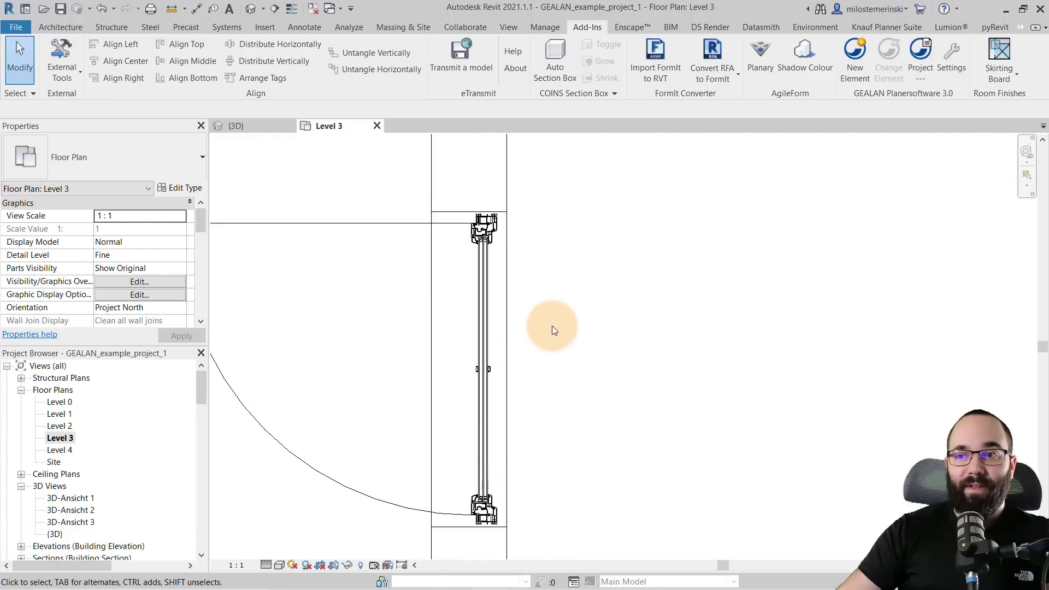
scroll(555, 327, "down", 2)
middle_click_drag(558, 347, 538, 355)
scroll(450, 346, "up", 2)
middle_click_drag(426, 329, 458, 334)
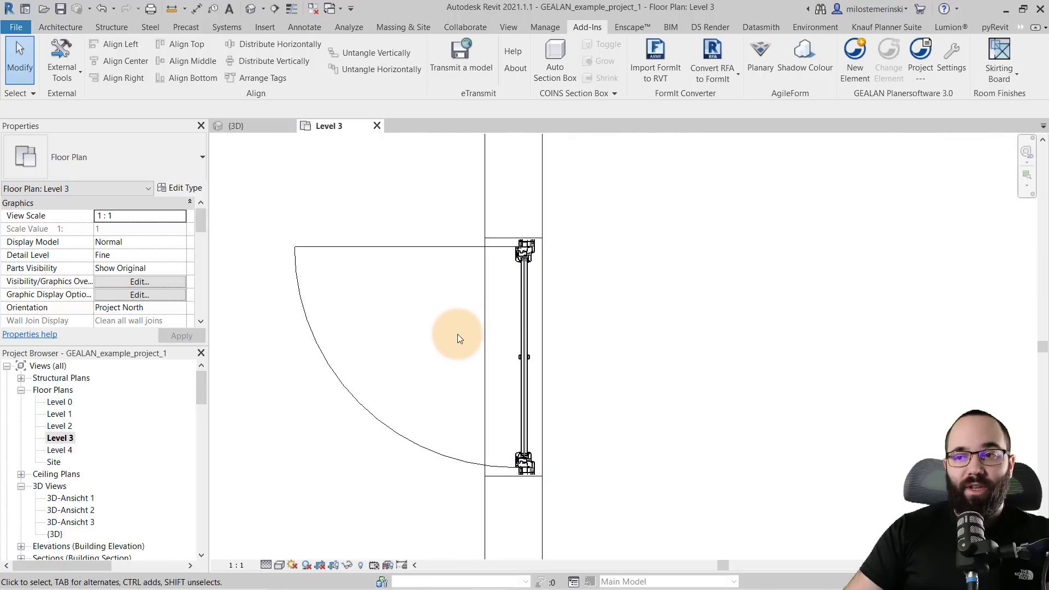
Set the Install Depth to 8 in the type properties of the GEALAN S 9000 MD window in the side wall
left_click(521, 256)
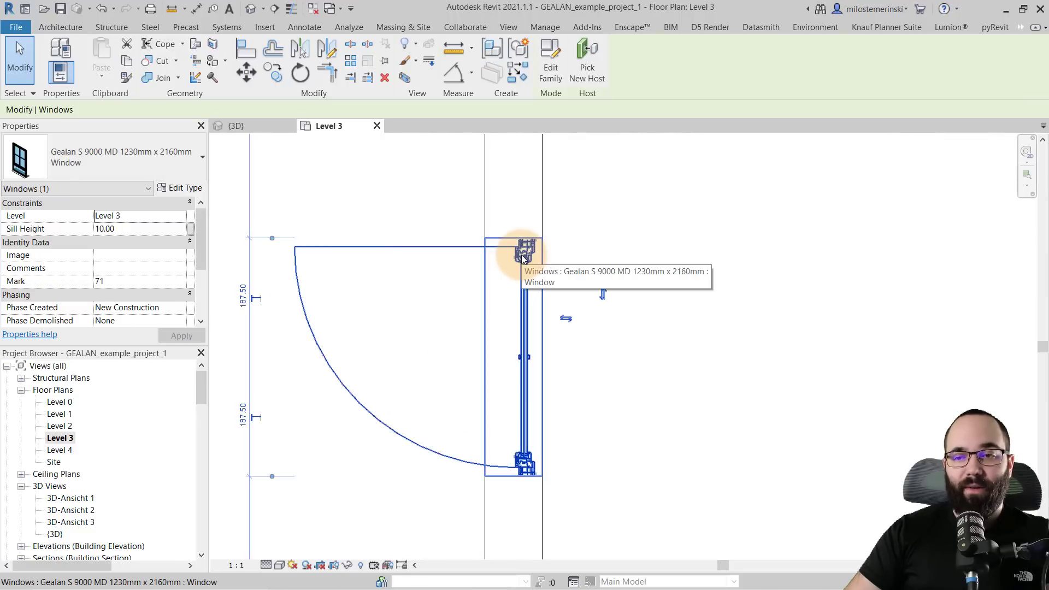
left_click(250, 197)
left_click(181, 192)
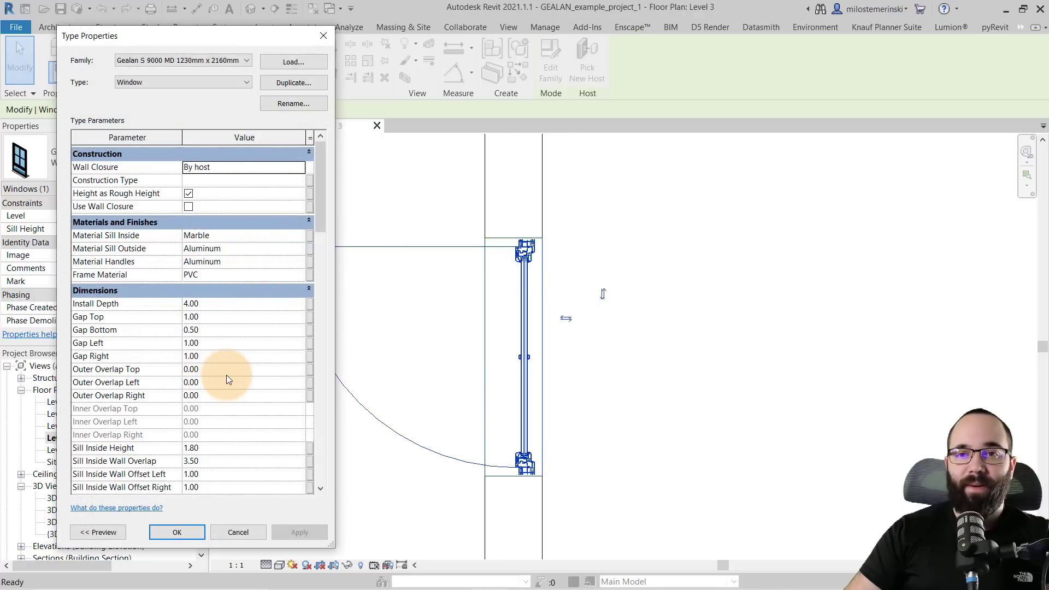
scroll(232, 342, "down", 1)
scroll(207, 310, "down", 1)
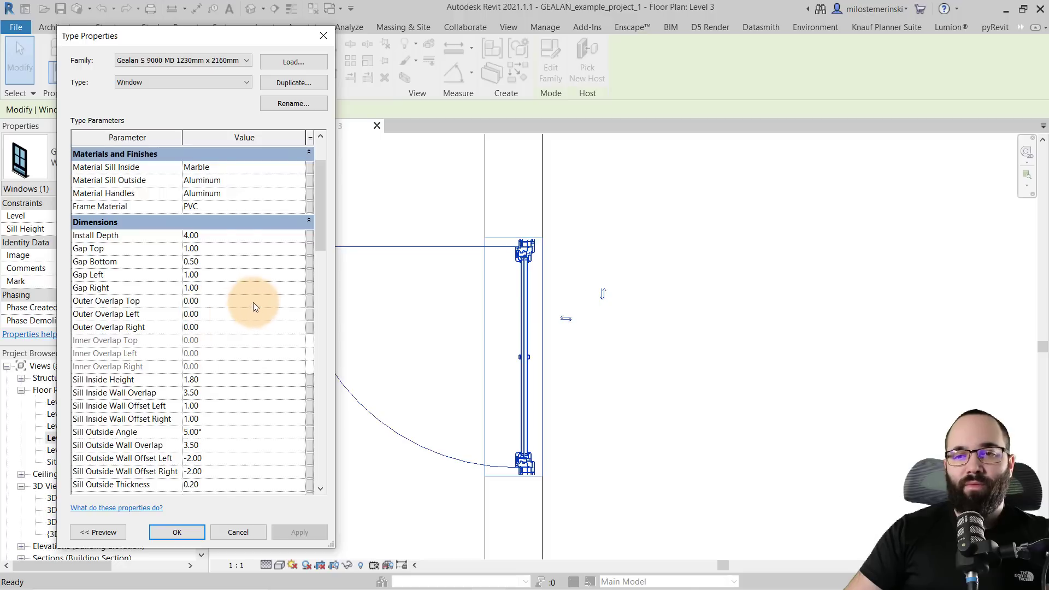
left_click(220, 238)
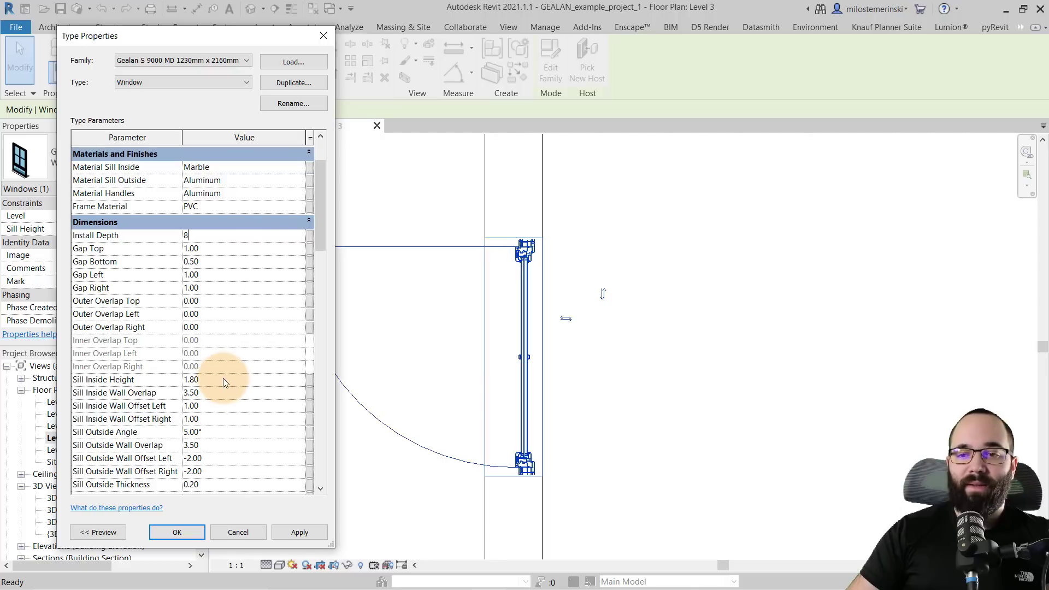
type("8")
Set the window type's Outer Overlap Top, Left and Right to 5 each and apply the type changes
left_click(218, 300)
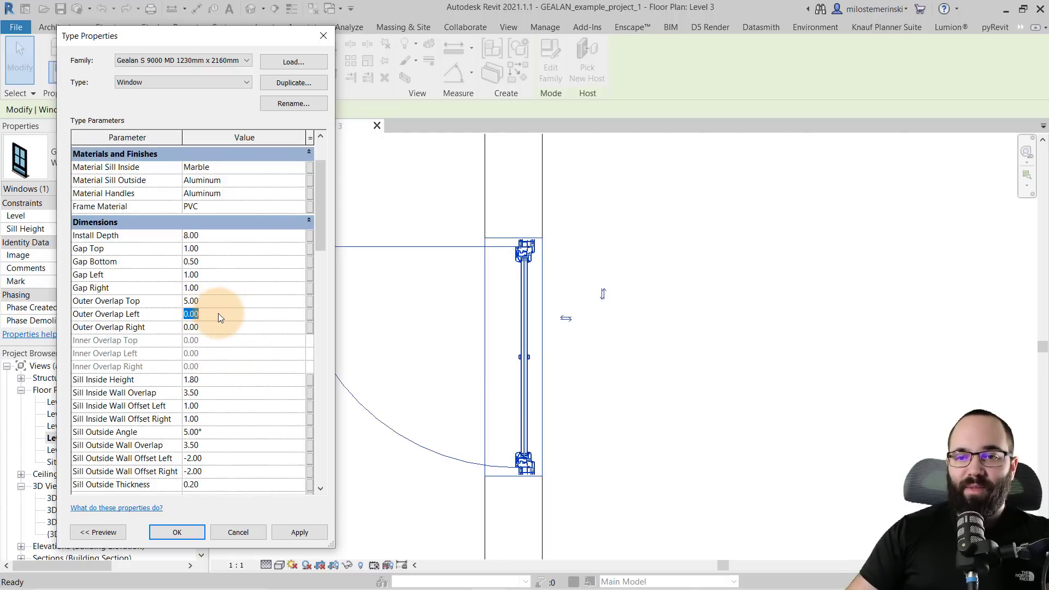
type("5")
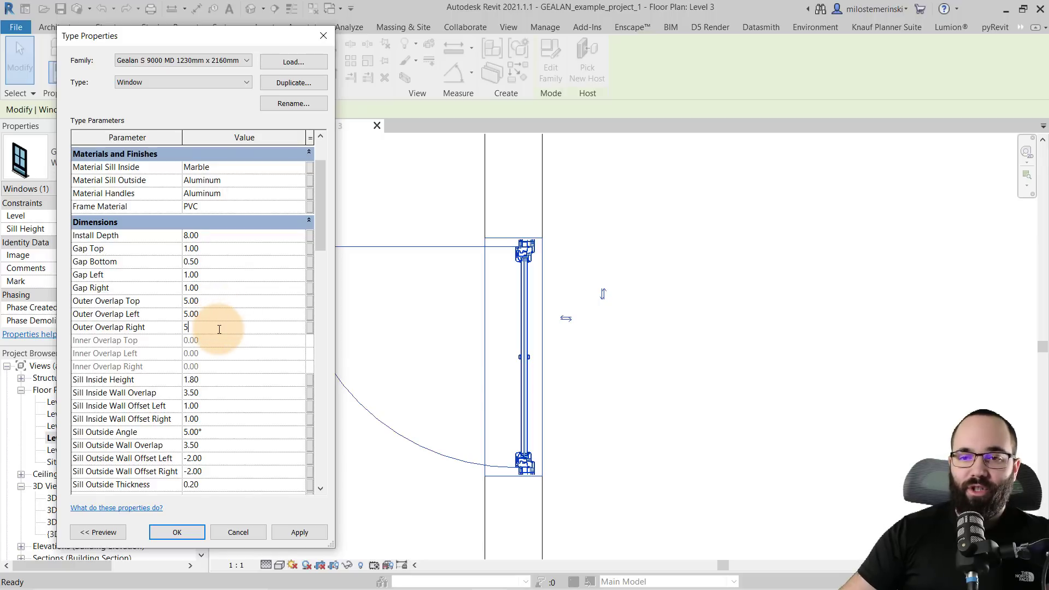
left_click(283, 489)
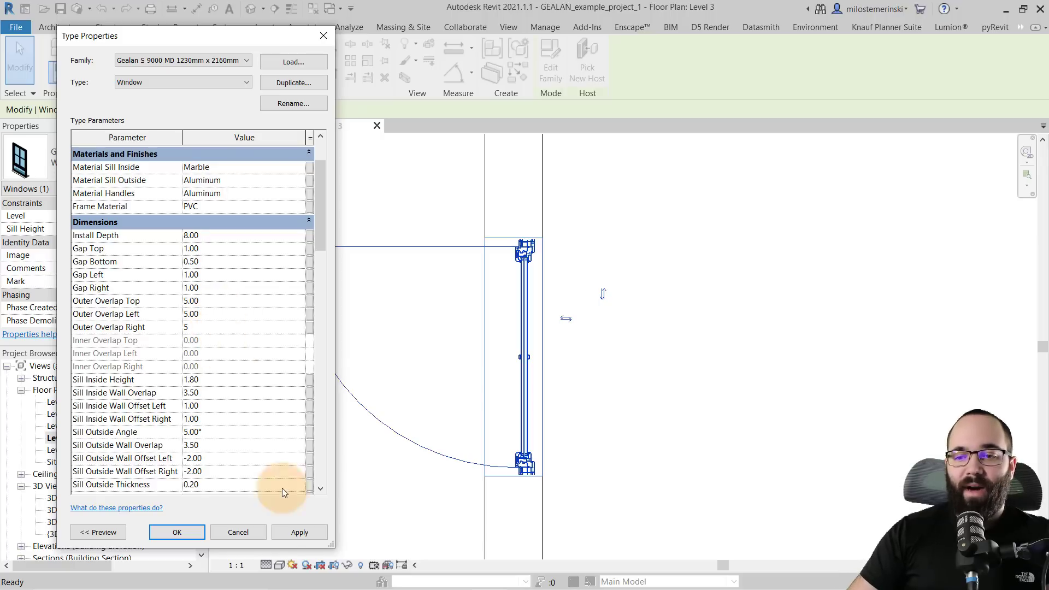
left_click(299, 532)
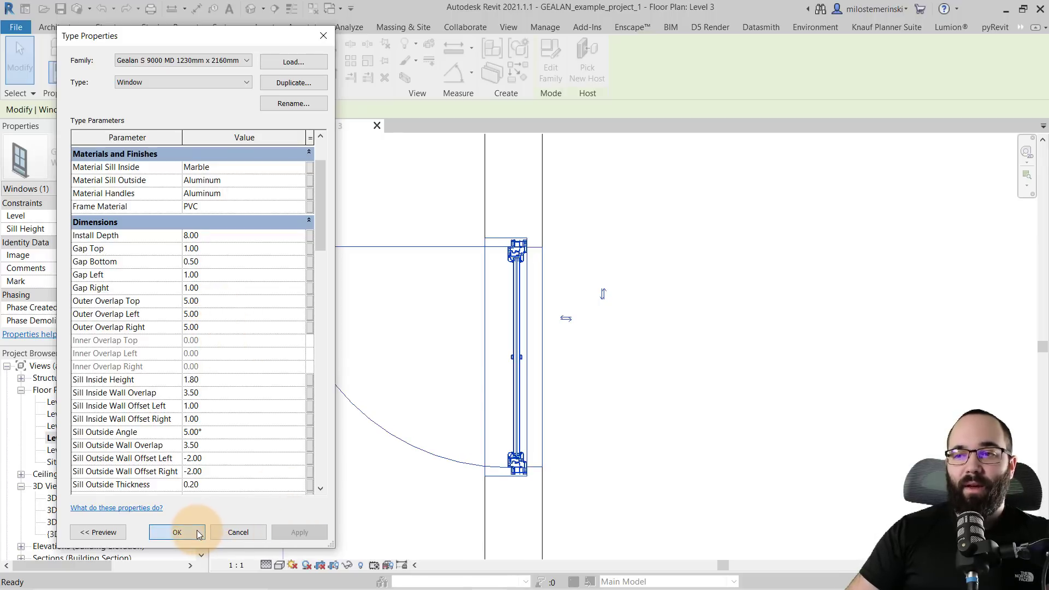
left_click(198, 534)
scroll(547, 246, "up", 6)
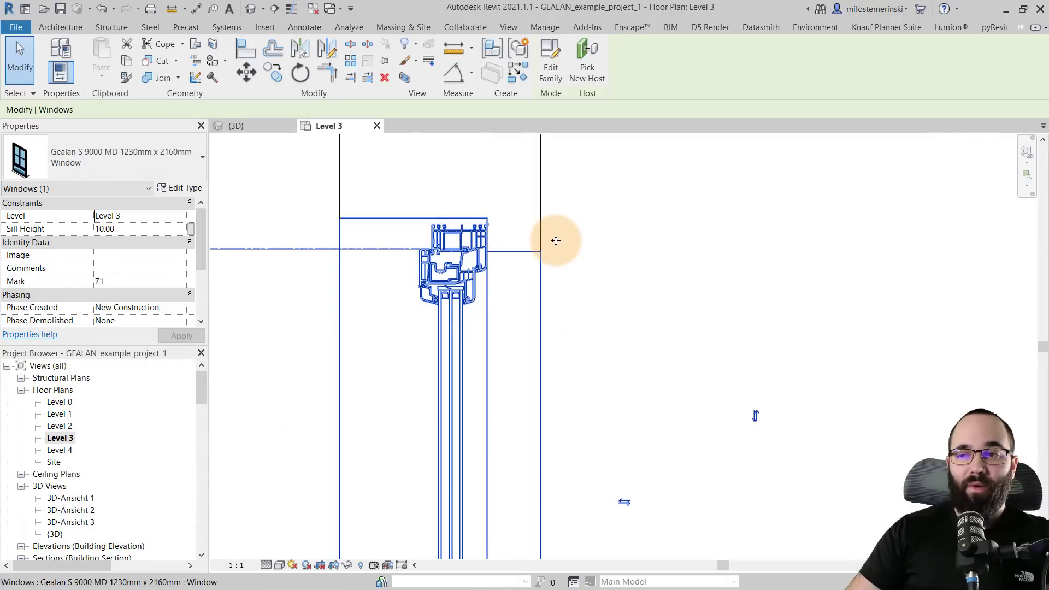
Dismiss the save reminder without saving and draw a horizontal section line through the GEALAN window in the side wall on Level 3
scroll(541, 294, "down", 3)
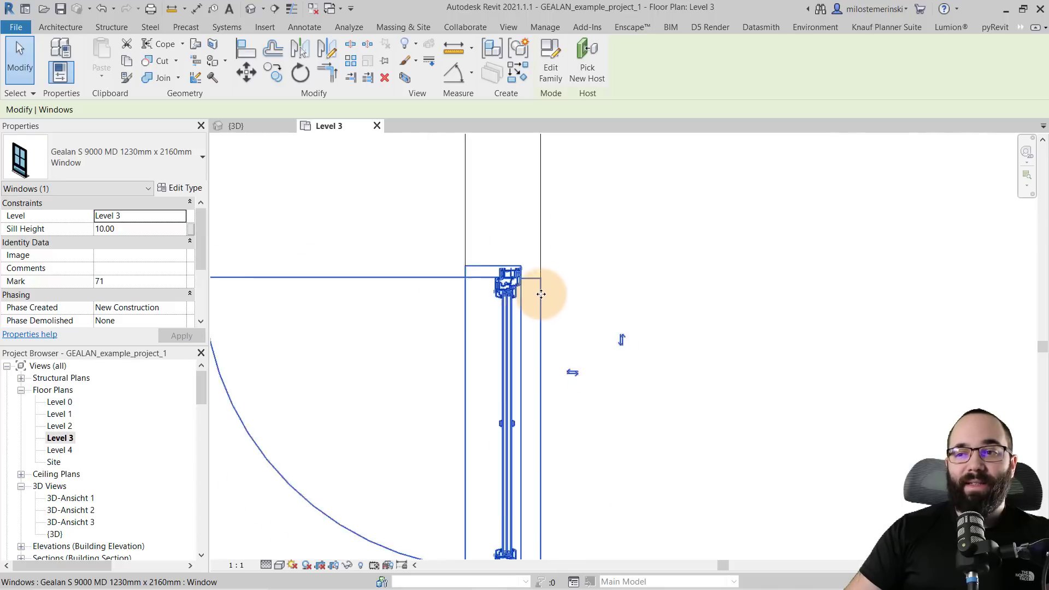
left_click(584, 221)
scroll(492, 295, "down", 2)
middle_click_drag(501, 308, 480, 321)
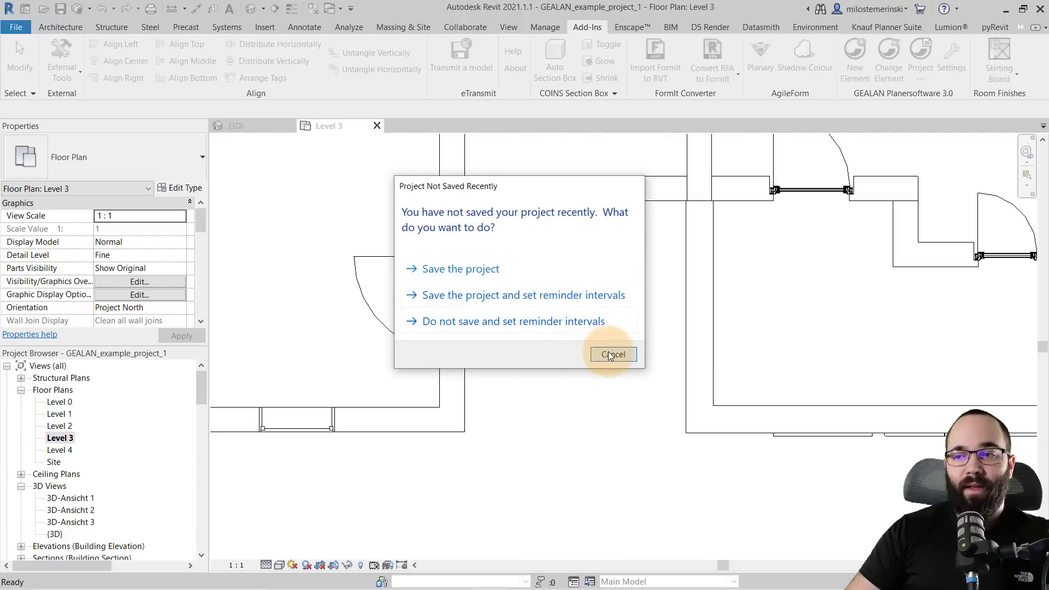
left_click(612, 353)
left_click(382, 301)
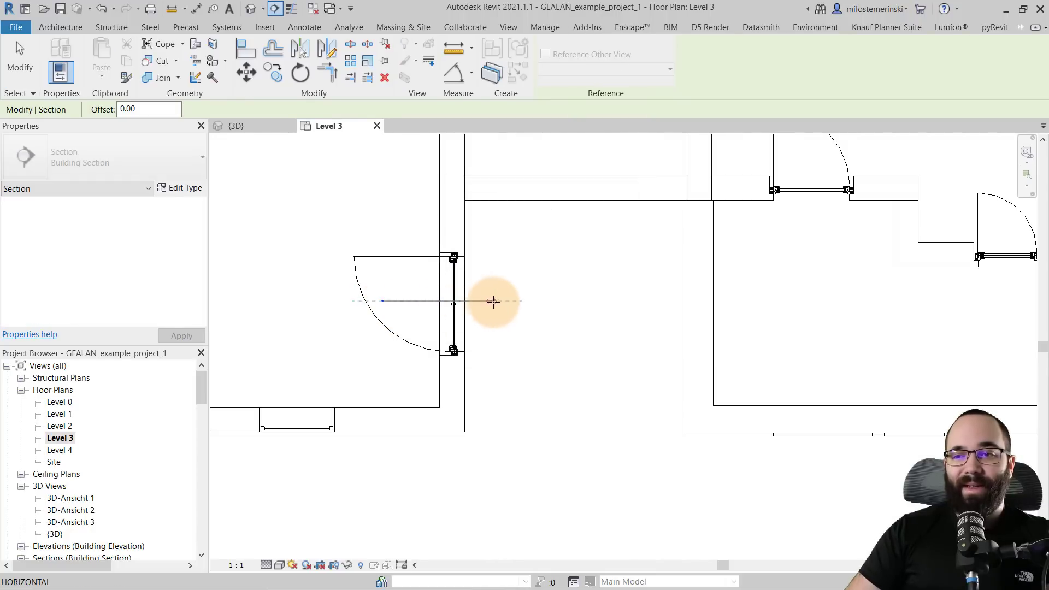
left_click(491, 322)
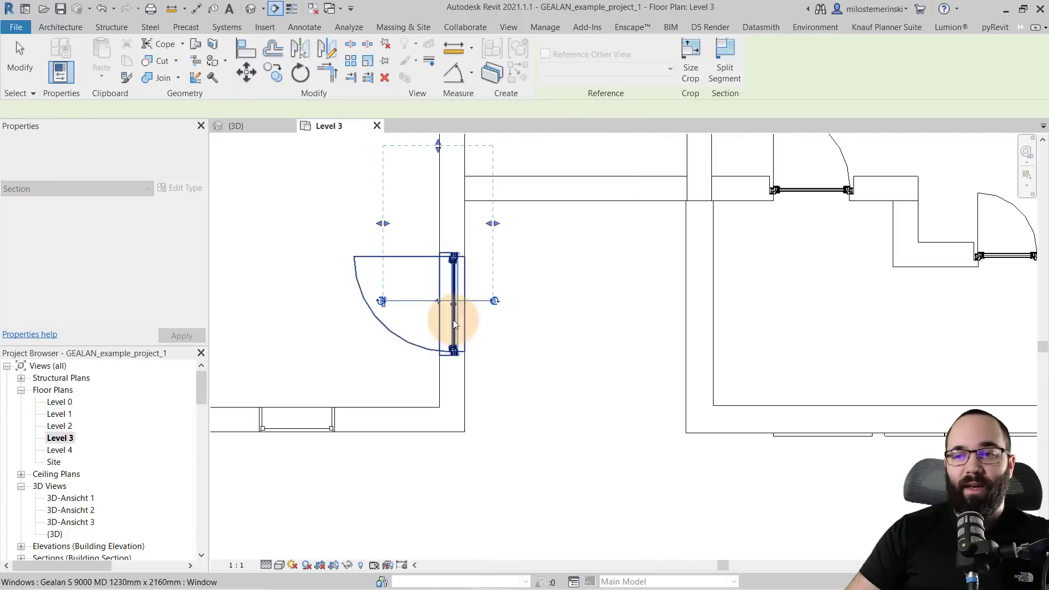
key("Escape")
key("Escape")
Open the section view cut through the side-wall window and examine the Level 3 window's sill area
scroll(375, 286, "up", 2)
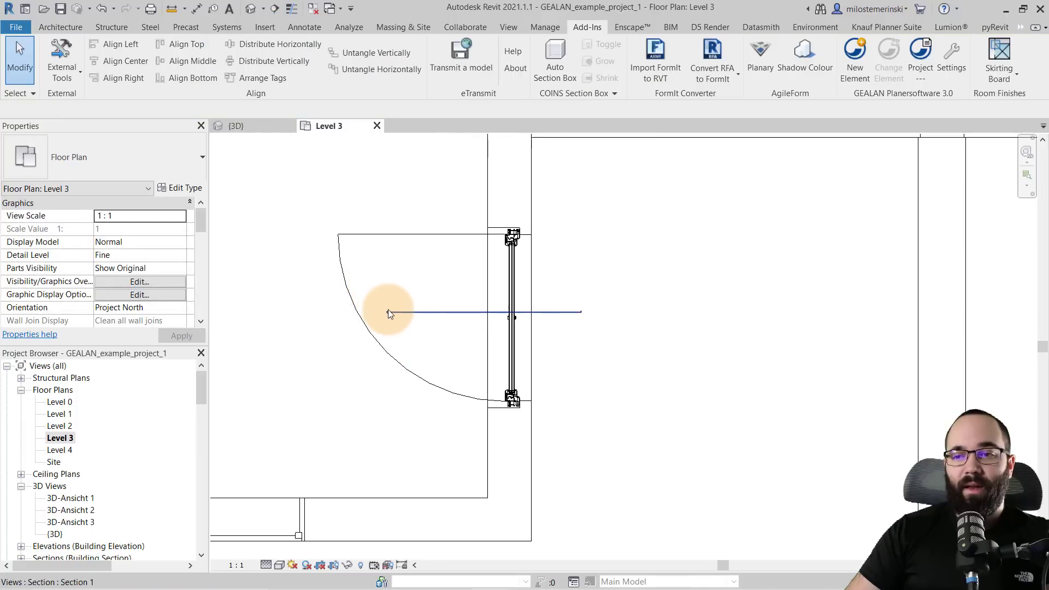
double_click(388, 310)
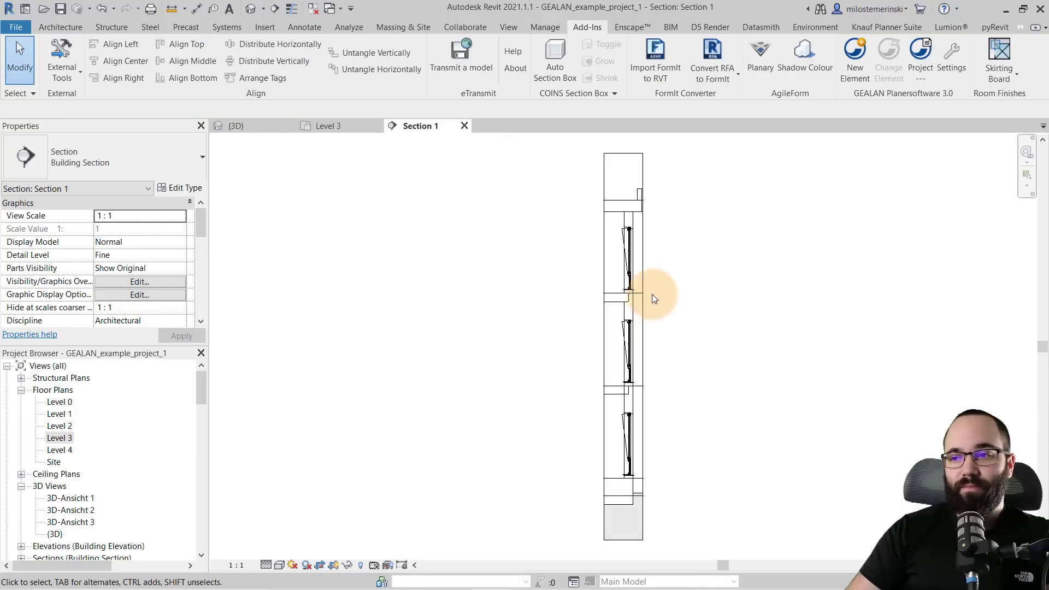
scroll(629, 262, "up", 5)
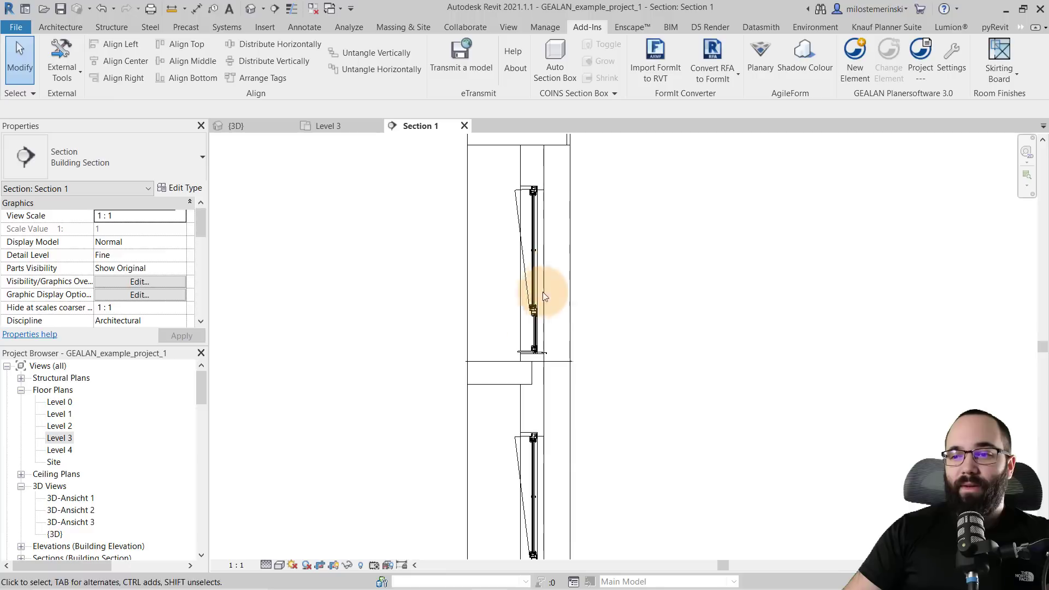
scroll(484, 382, "up", 3)
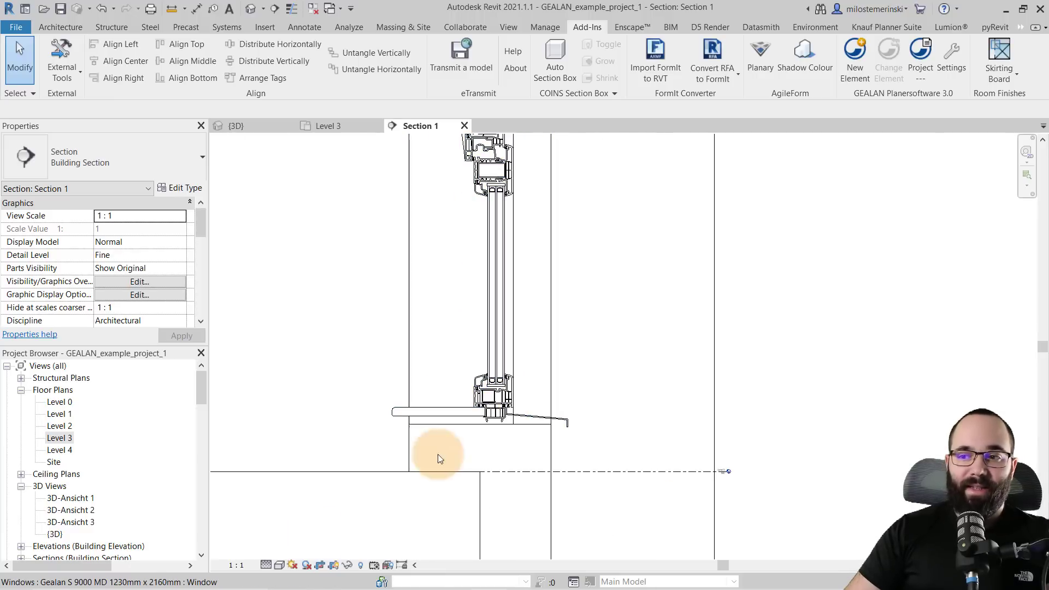
Set the section view's detail level to Coarse to compare the window profiles, and return it to Fine
left_click(266, 565)
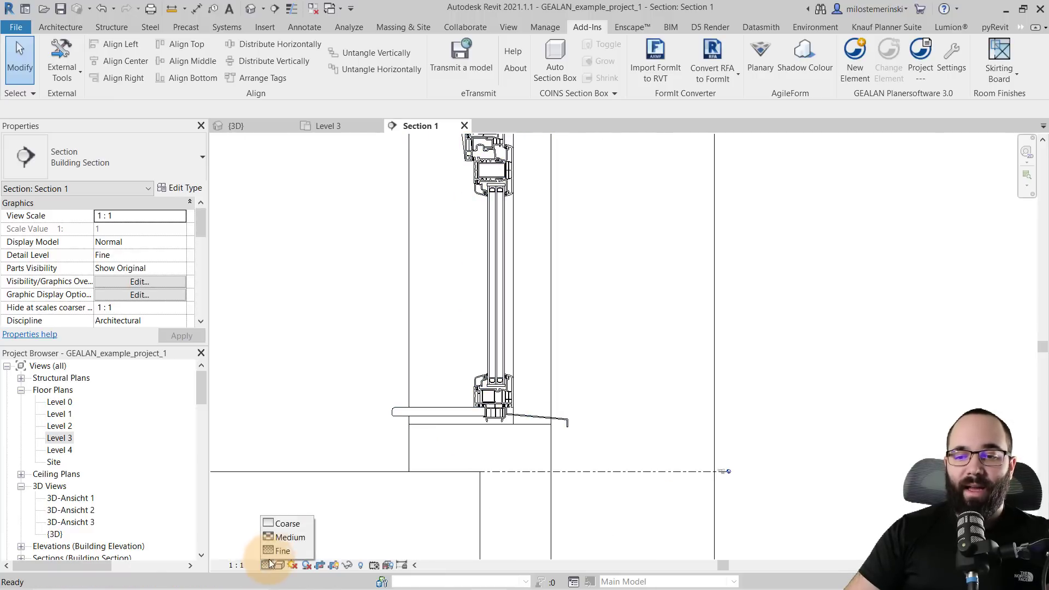
left_click(281, 524)
left_click(266, 565)
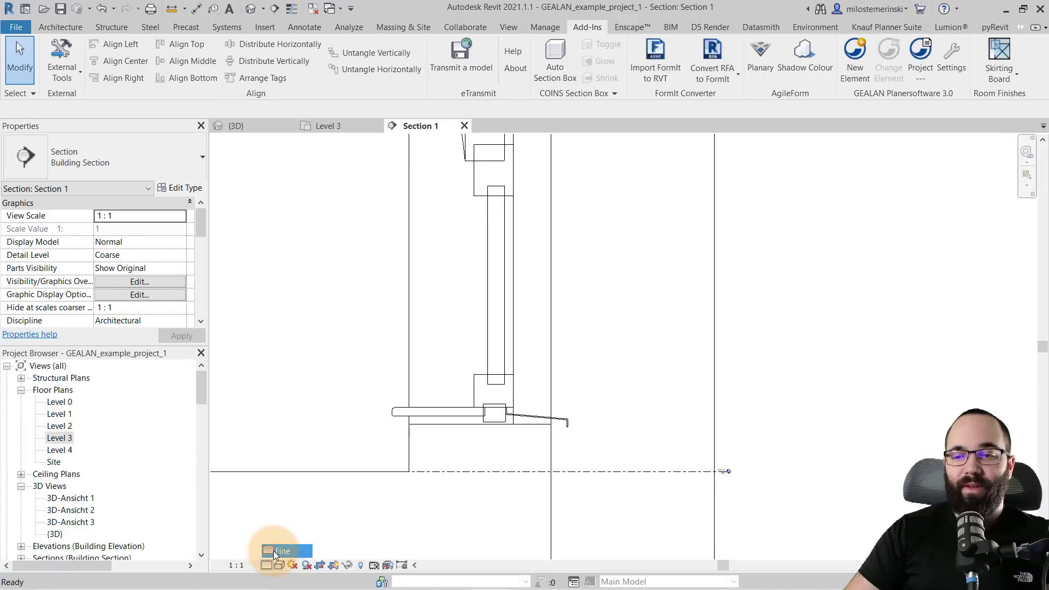
left_click(282, 550)
Set Sill Inside Wall Overlap and Sill Outside Wall Overlap to 5 each in the Level 3 window's type properties and confirm
middle_click_drag(455, 440, 463, 428)
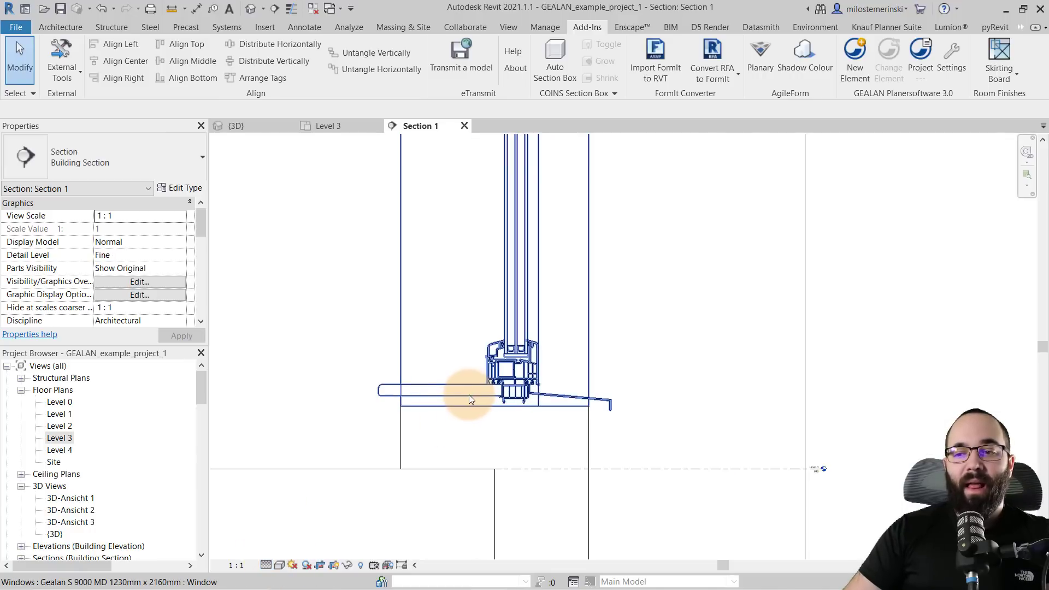
scroll(461, 387, "up", 2)
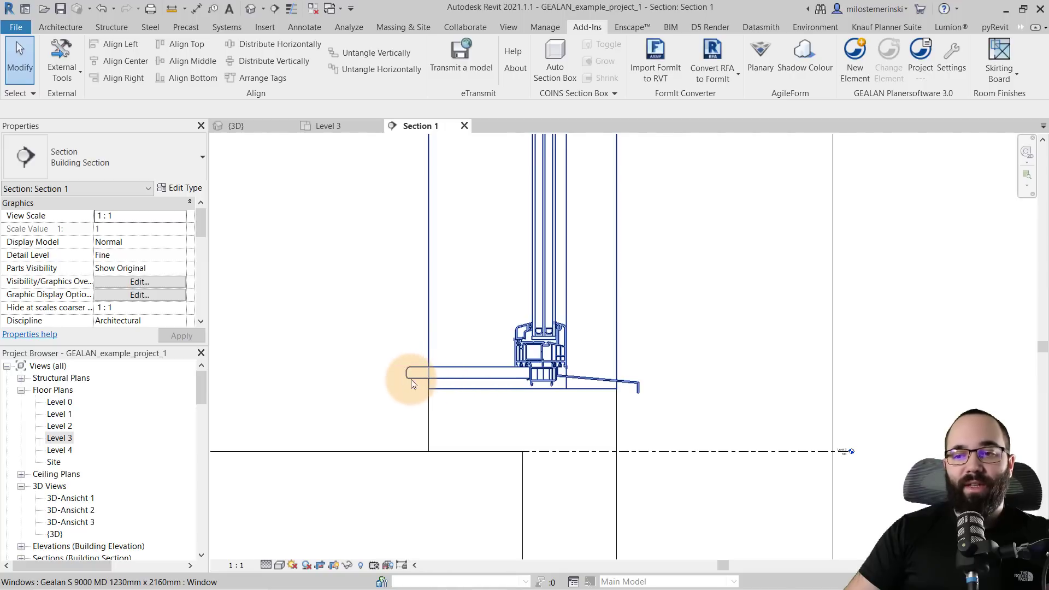
left_click(427, 379)
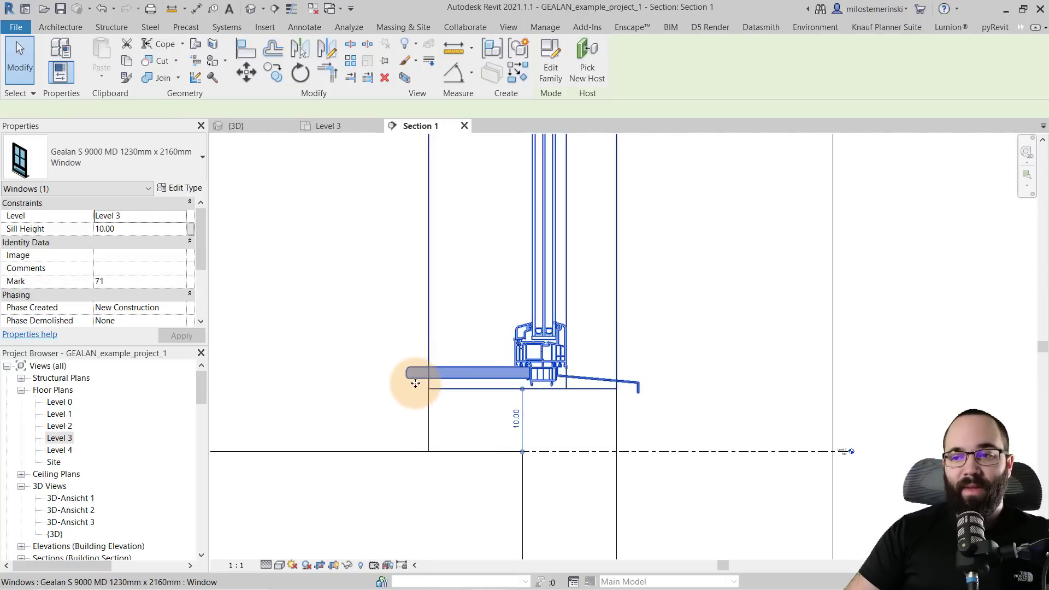
left_click(186, 189)
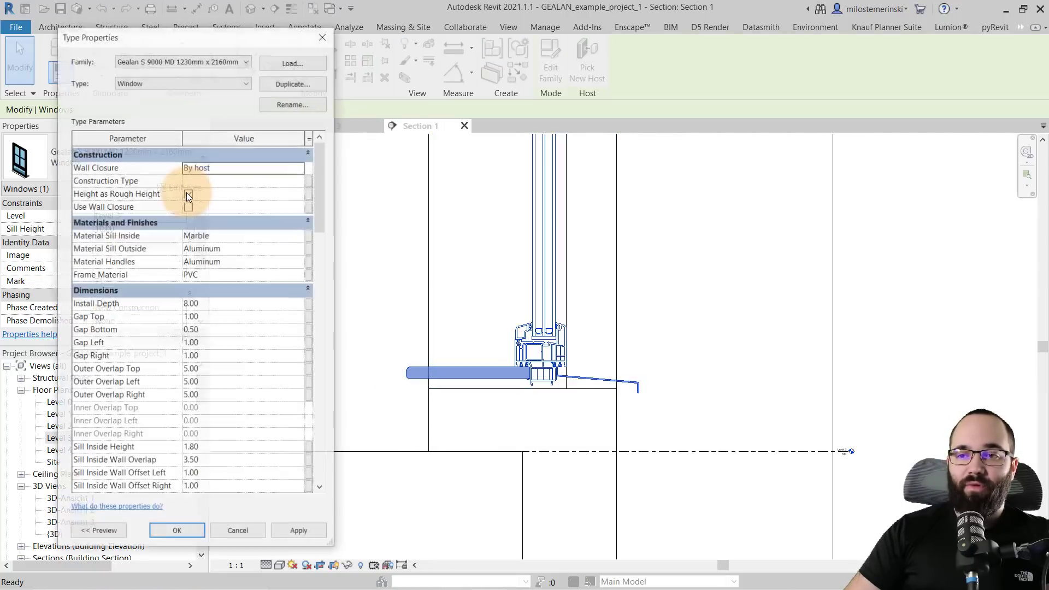
scroll(240, 311, "down", 4)
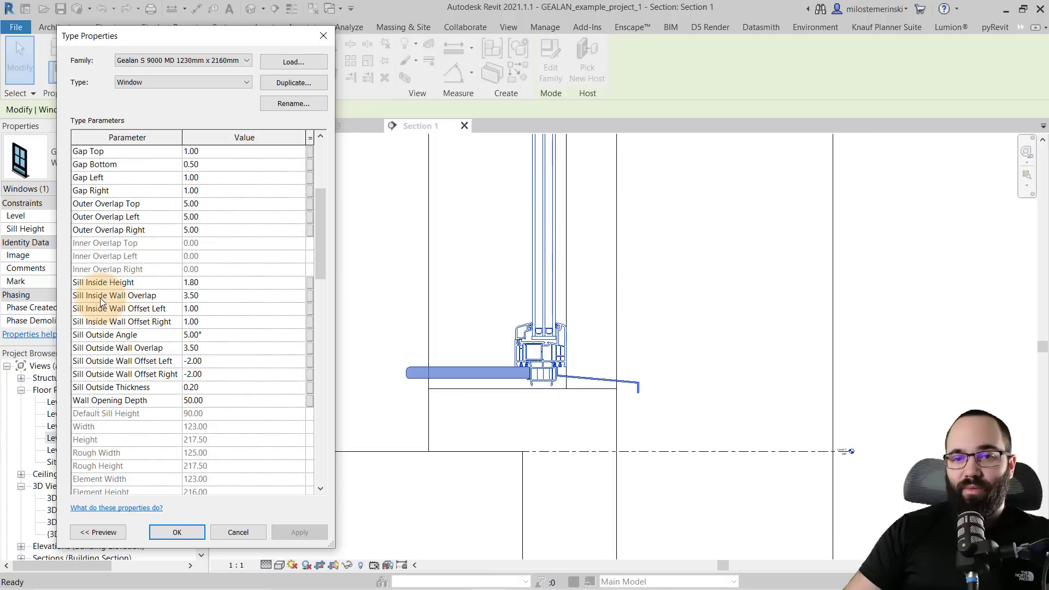
left_click(196, 296)
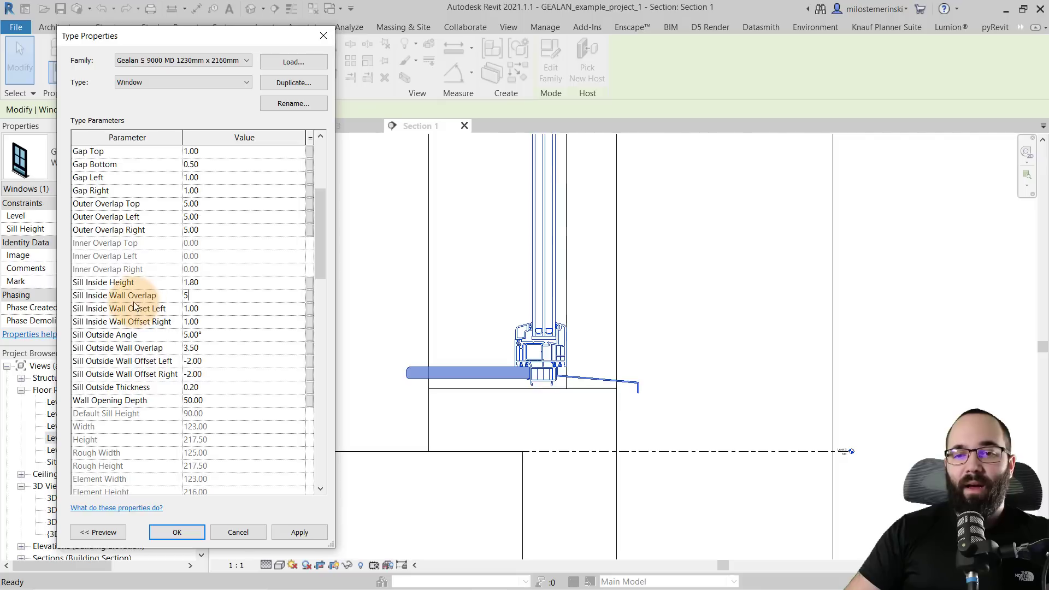
left_click(290, 536)
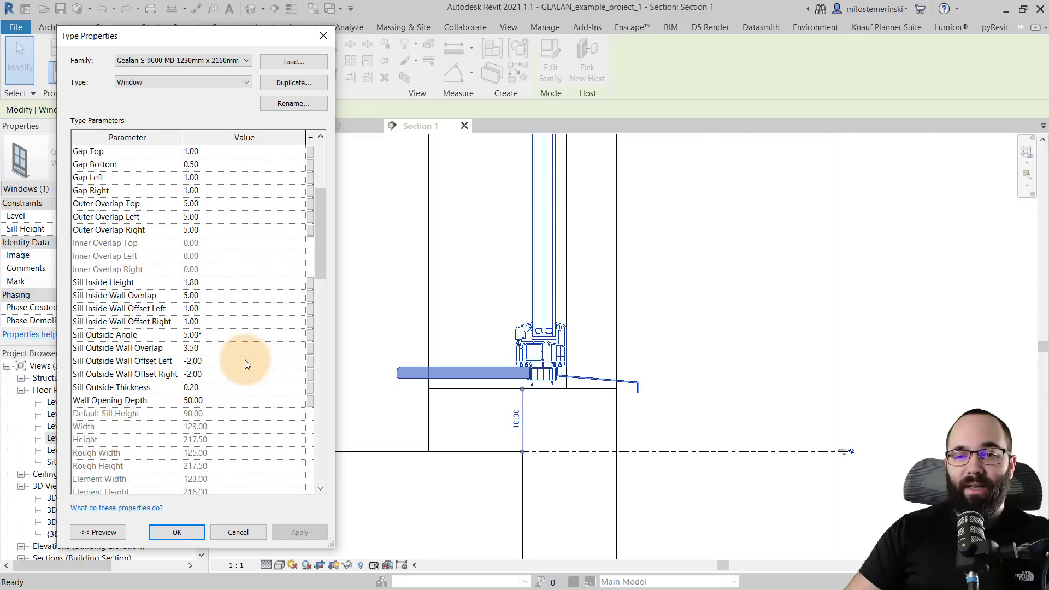
left_click(212, 350)
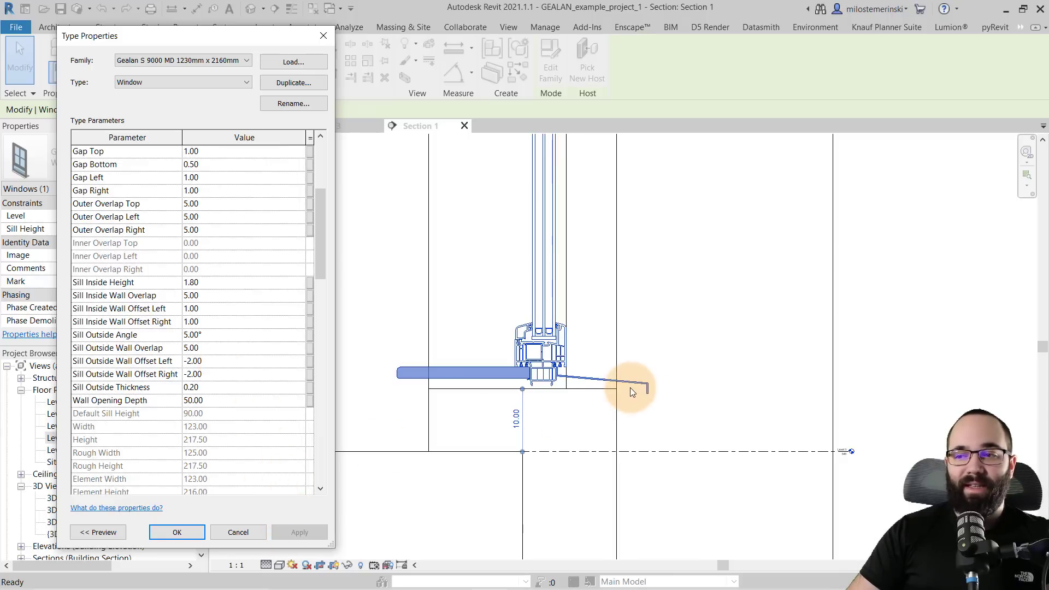
left_click(173, 532)
Deselect the window and examine its full height and head detail in the section view
scroll(415, 377, "down", 3)
scroll(466, 343, "down", 4)
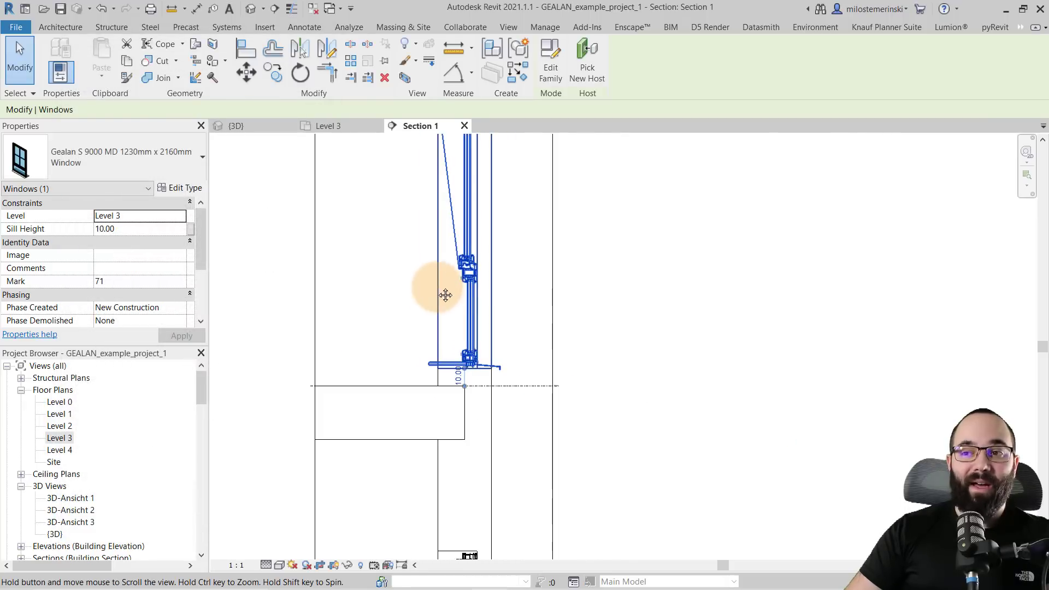
left_click(359, 340)
scroll(412, 287, "up", 2)
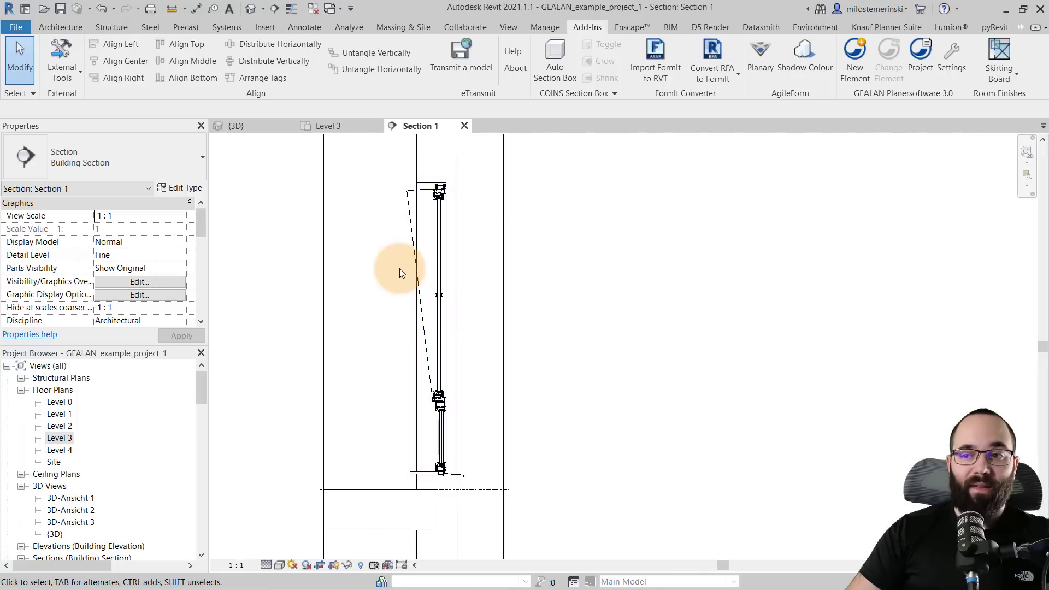
scroll(448, 161, "up", 3)
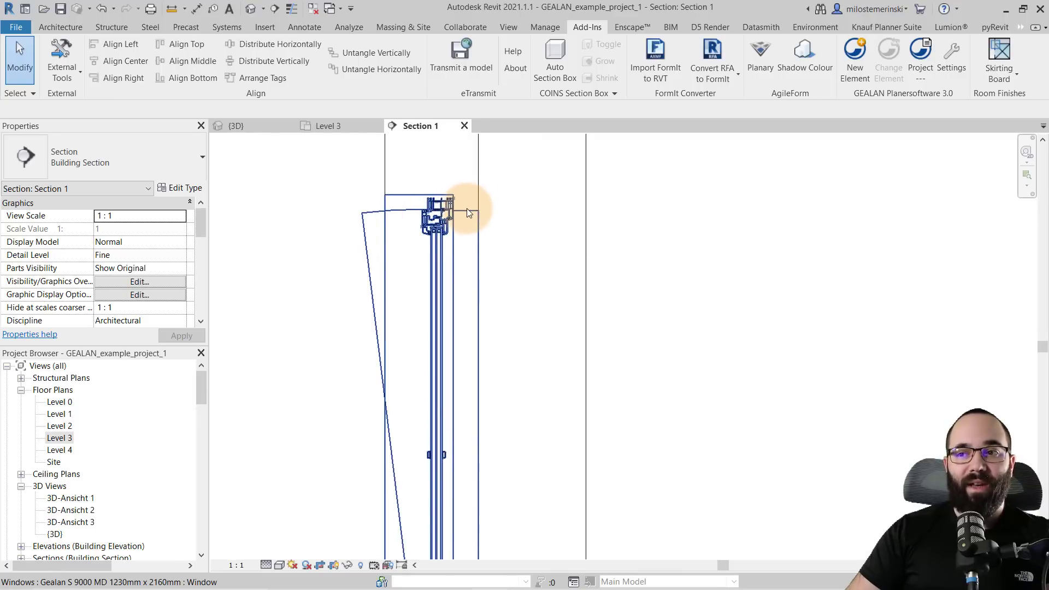
Return to the 3D view and examine the replaced windows on the building's side wall and facade
left_click(257, 129)
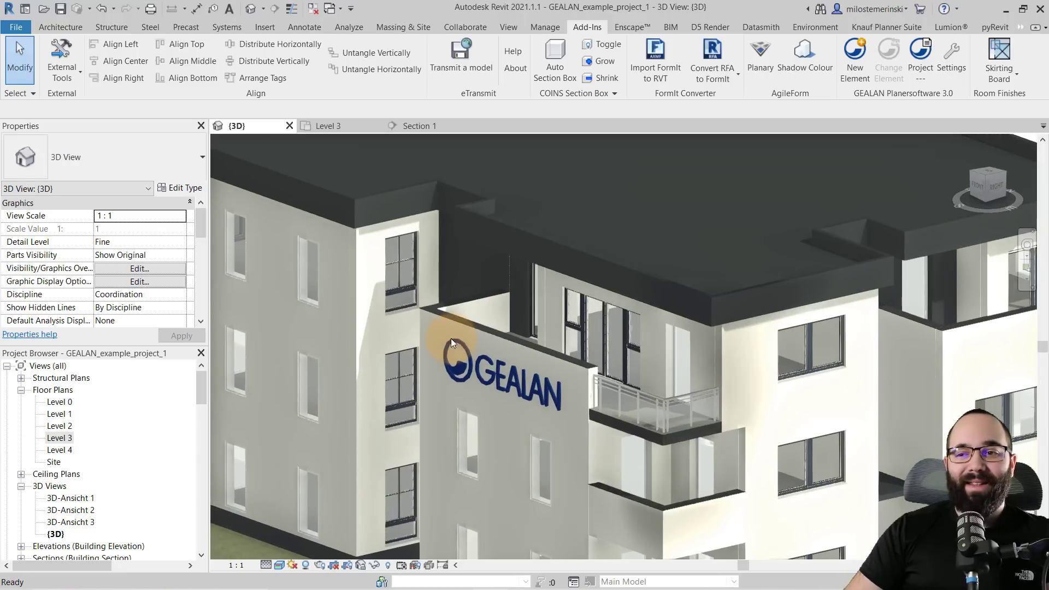
scroll(373, 299, "up", 2)
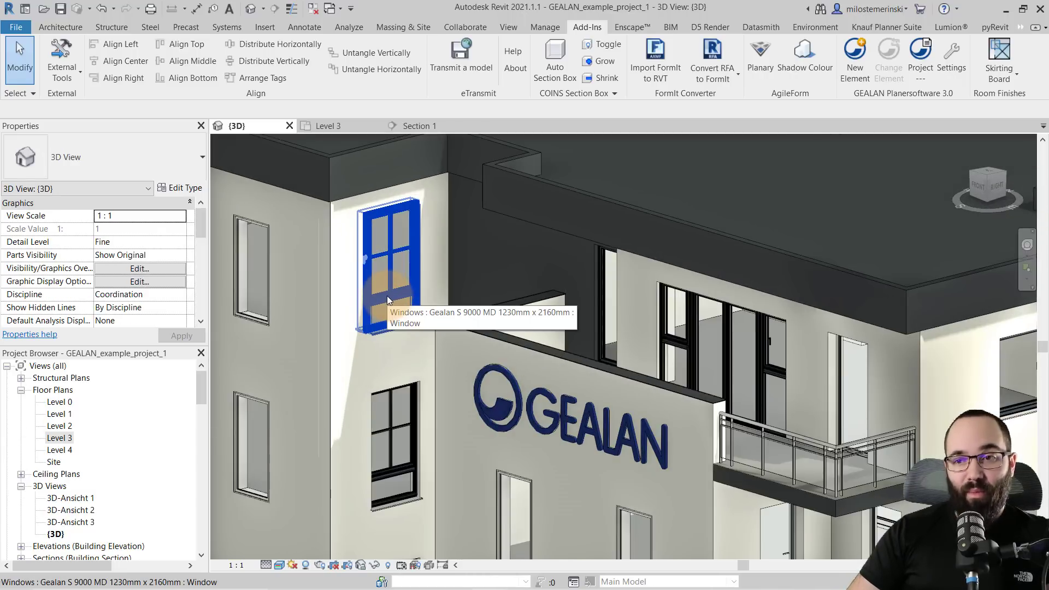
scroll(387, 296, "down", 1)
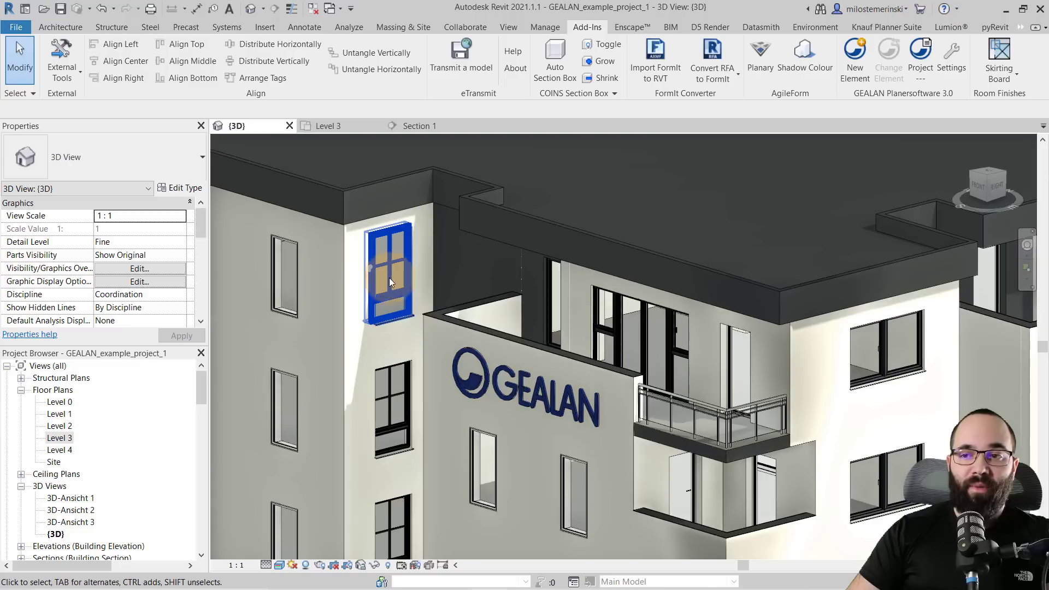
scroll(392, 268, "down", 2)
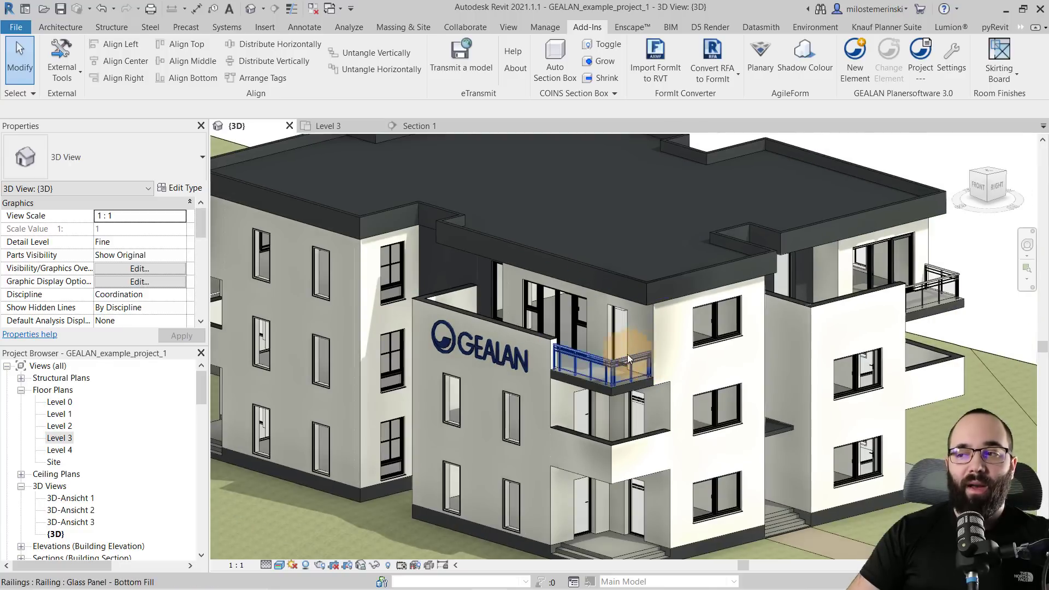
Open the GEALAN Planersoftware project overview from the finished building model and open the "Building Model Youtube Video" project
scroll(359, 316, "up", 2)
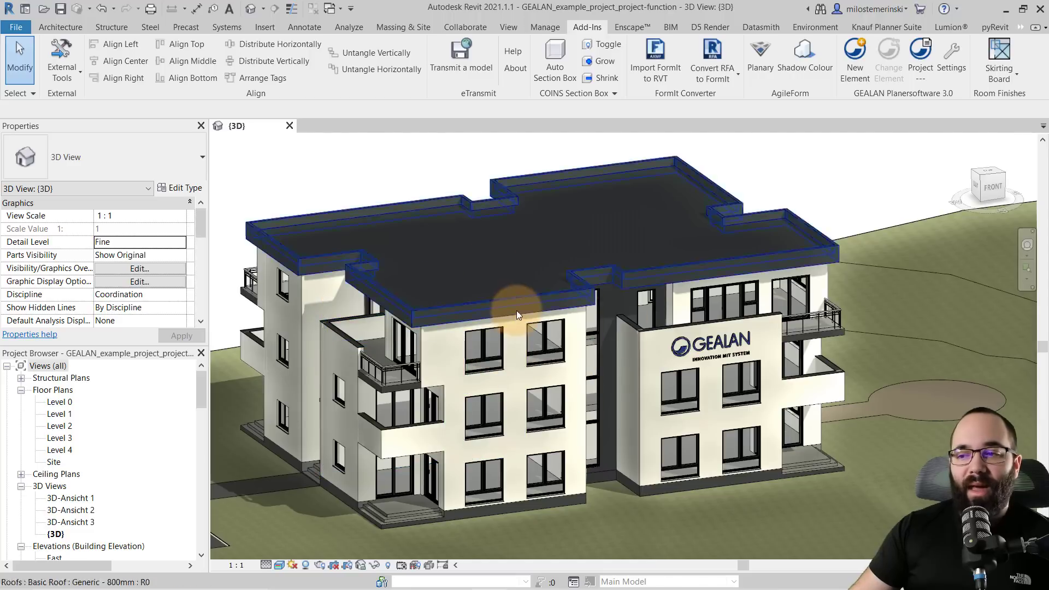
middle_click_drag(495, 264, 329, 187, "shift")
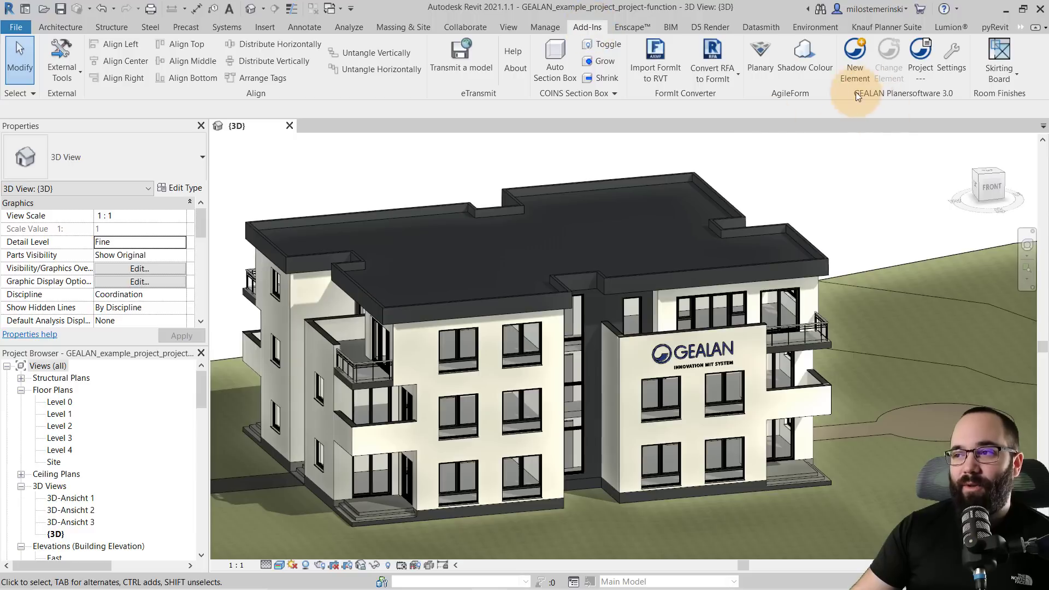
left_click(919, 81)
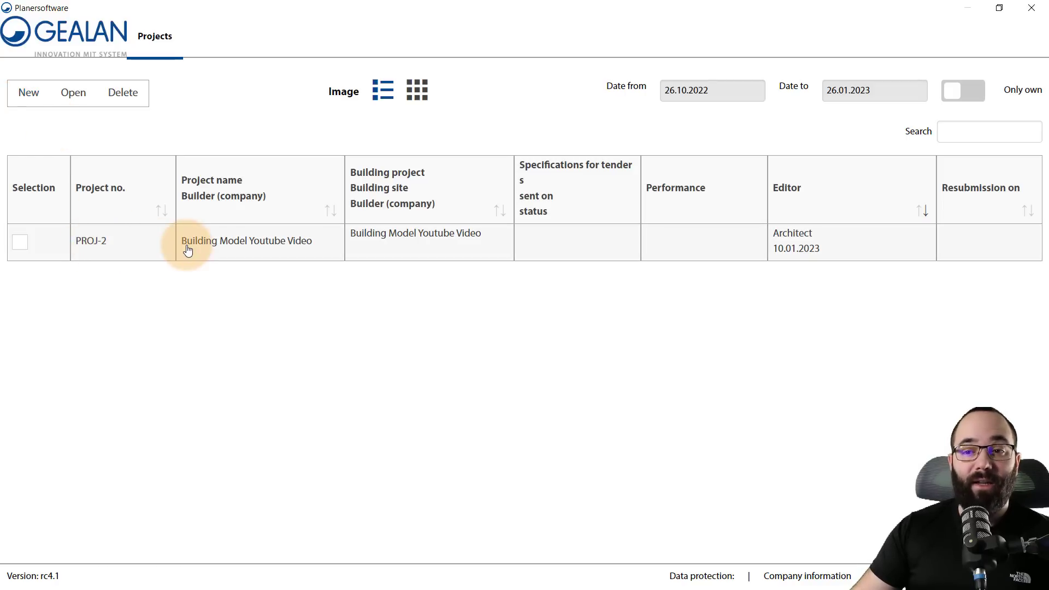
double_click(102, 244)
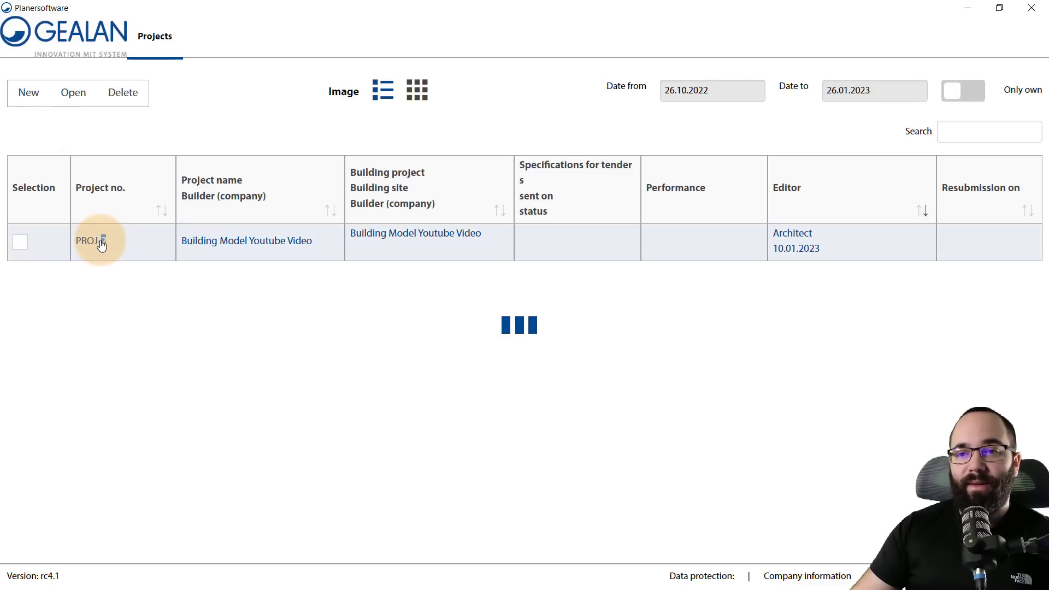
Examine the Group 1 specifications and the detailed description and drawing of item 0001, the 2-part window
scroll(100, 239, "down", 1)
scroll(295, 277, "down", 3)
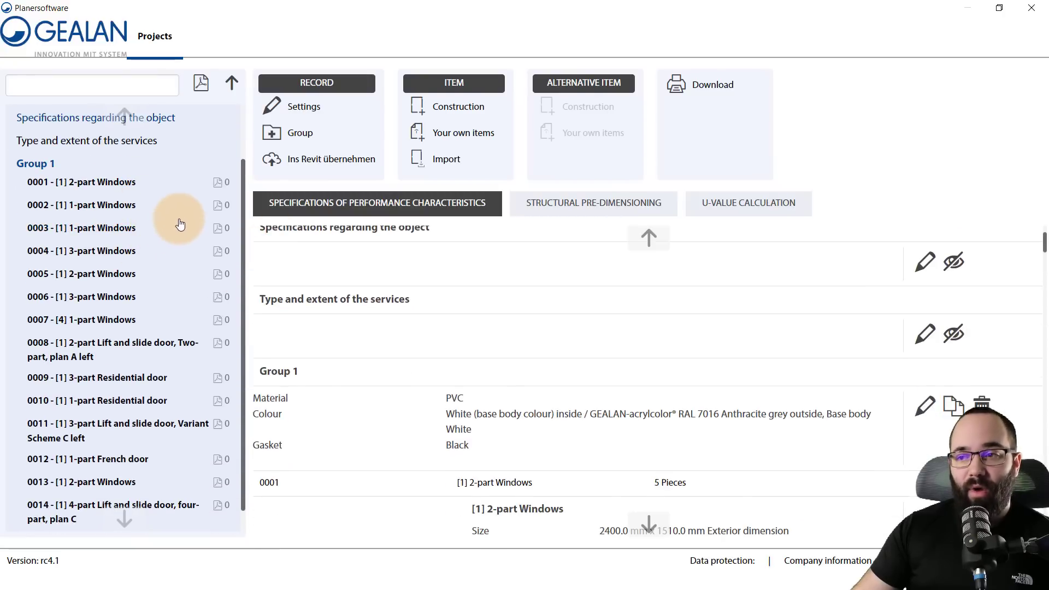
scroll(180, 225, "down", 3)
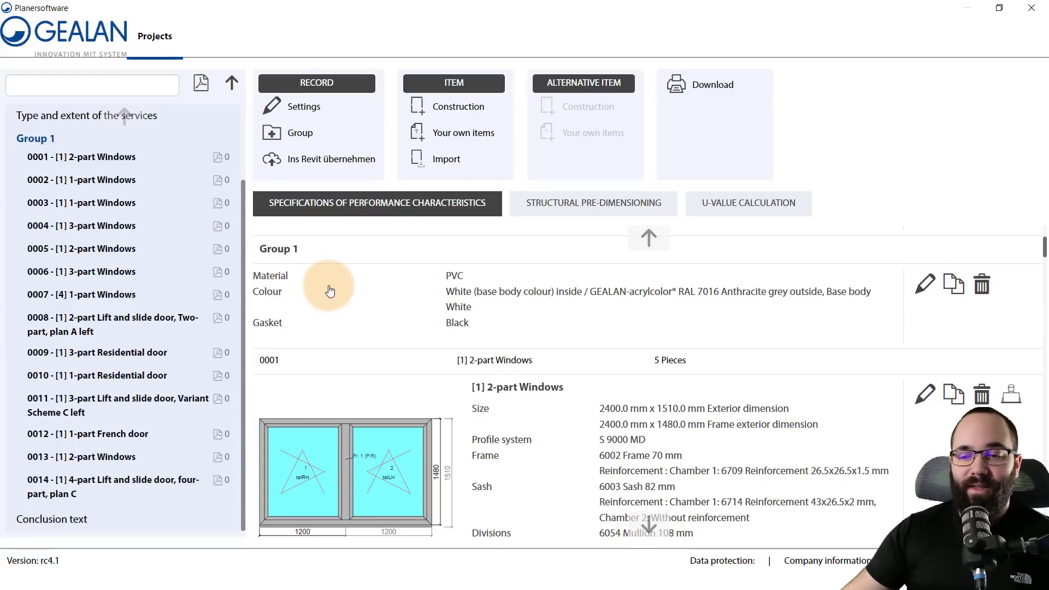
scroll(353, 325, "down", 3)
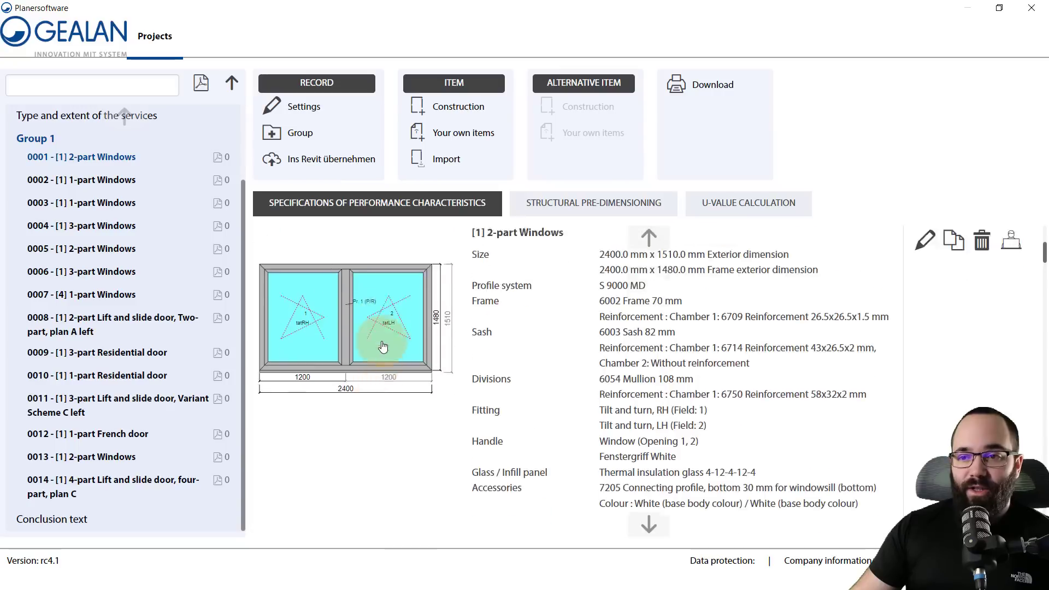
scroll(382, 347, "up", 3)
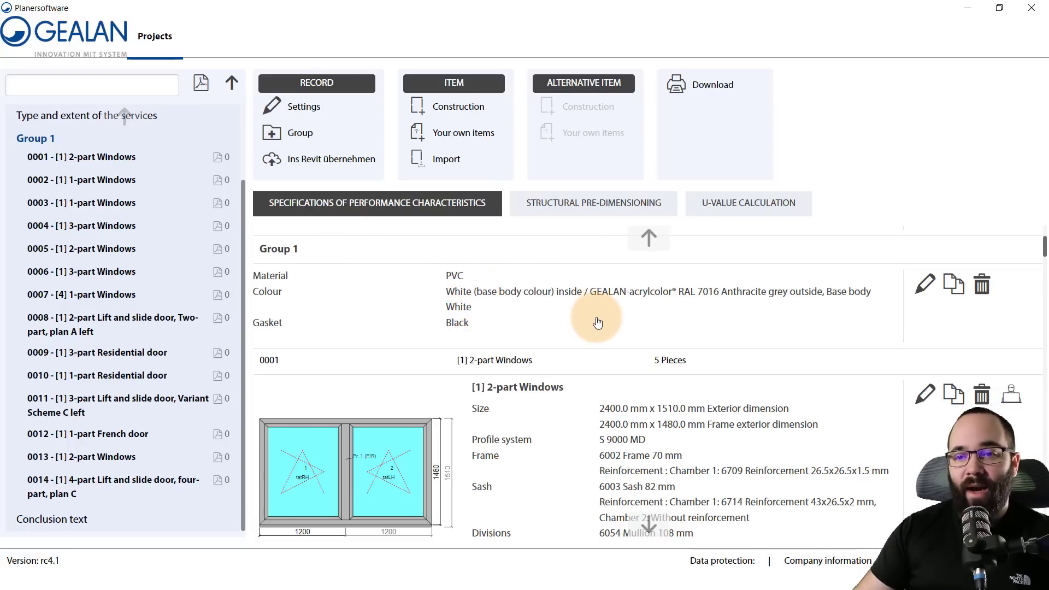
scroll(563, 334, "down", 5)
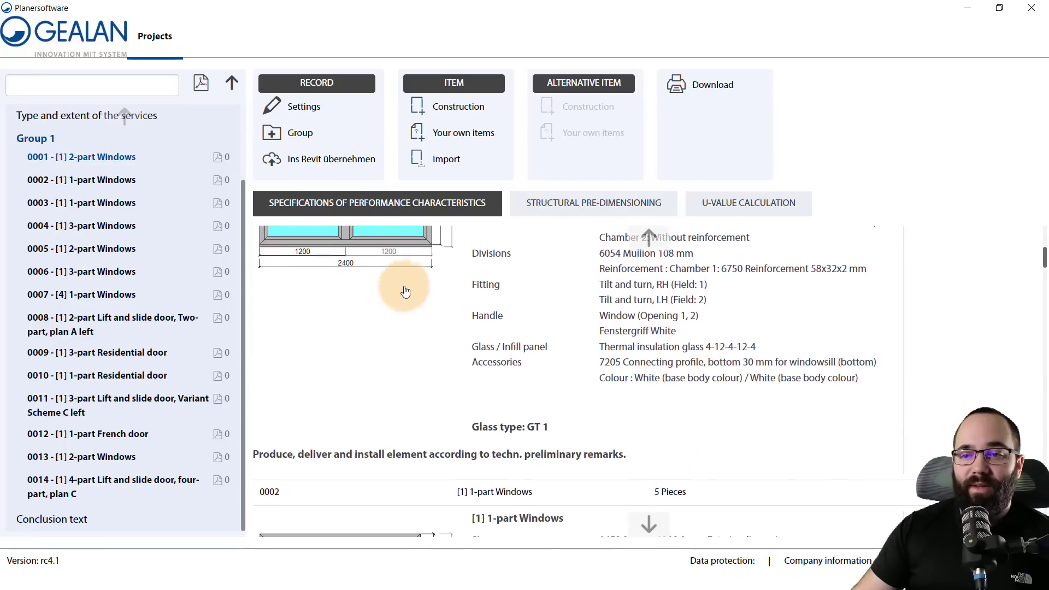
Browse the item specifications from 0002 down to residential door 0010, and return to 2-part window 0005
scroll(1040, 274, "down", 6)
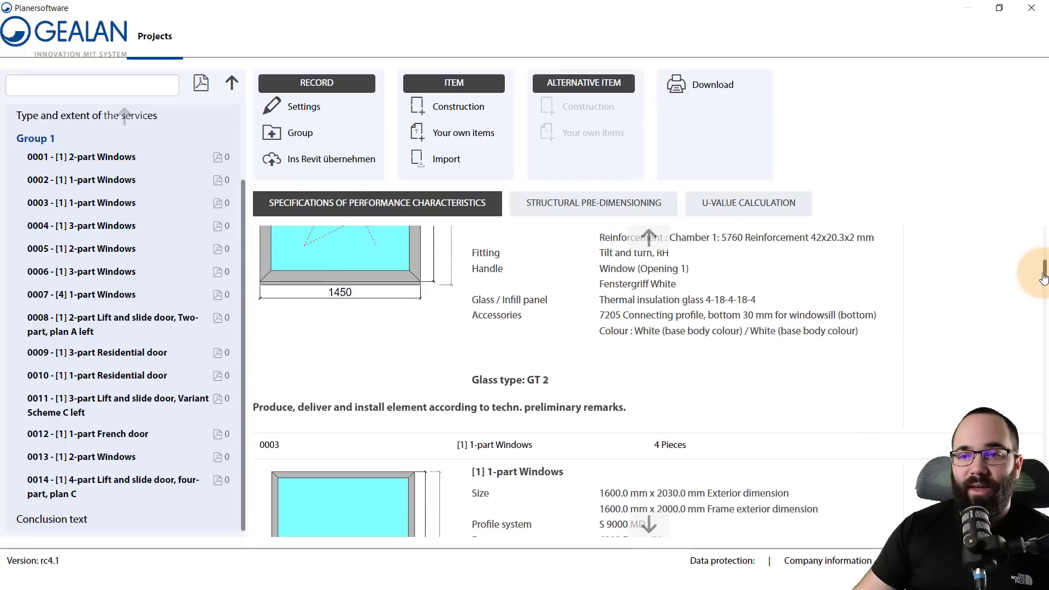
scroll(1043, 273, "up", 1)
mouse_move(1043, 273)
left_mouse_down()
mouse_move(1031, 281)
mouse_move(1033, 310)
left_mouse_up()
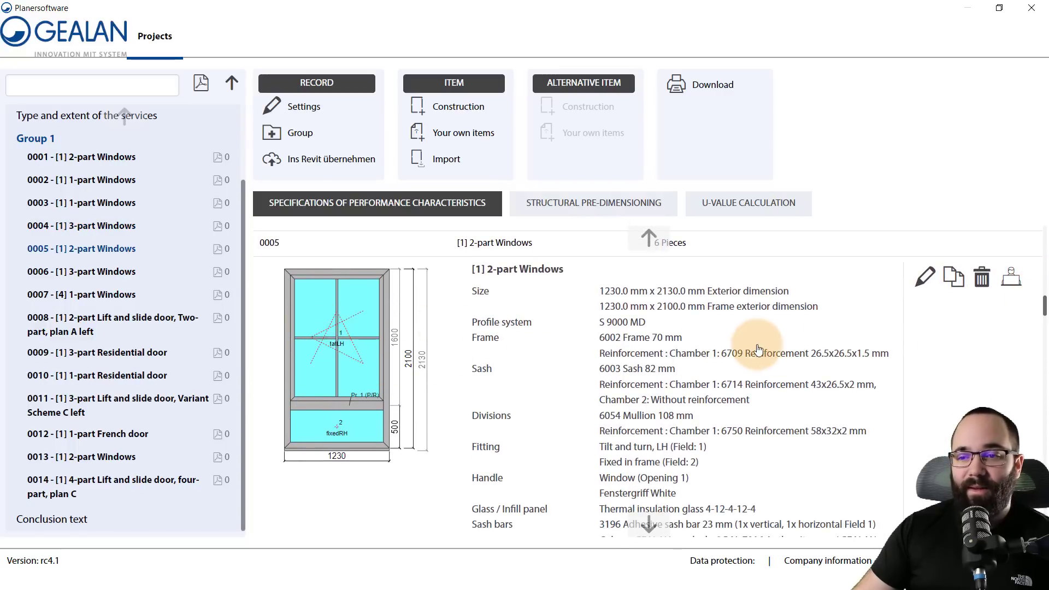
left_click_drag(1044, 313, 1024, 436)
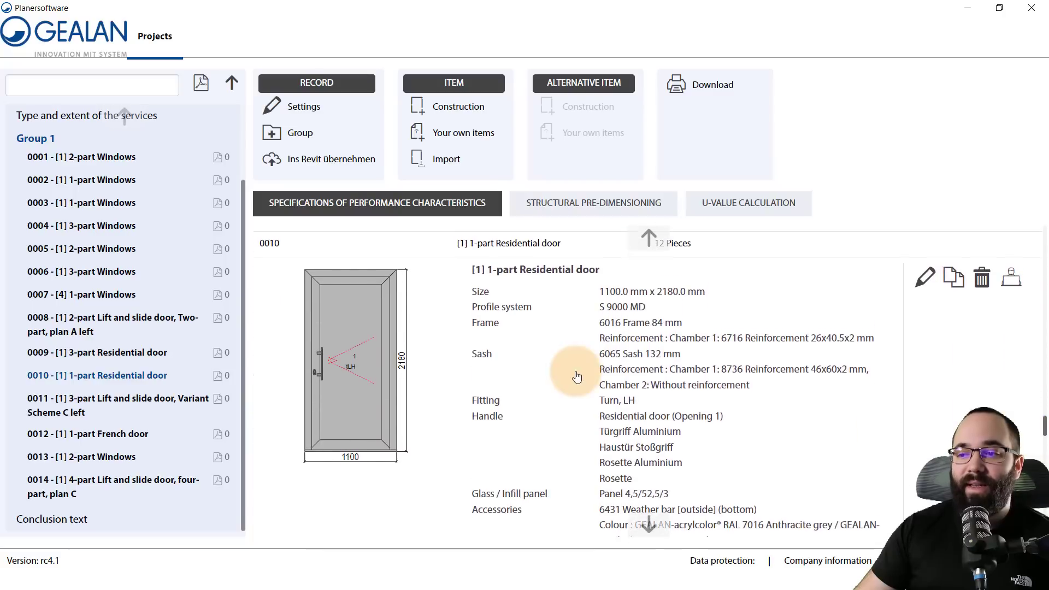
scroll(633, 364, "up", 10)
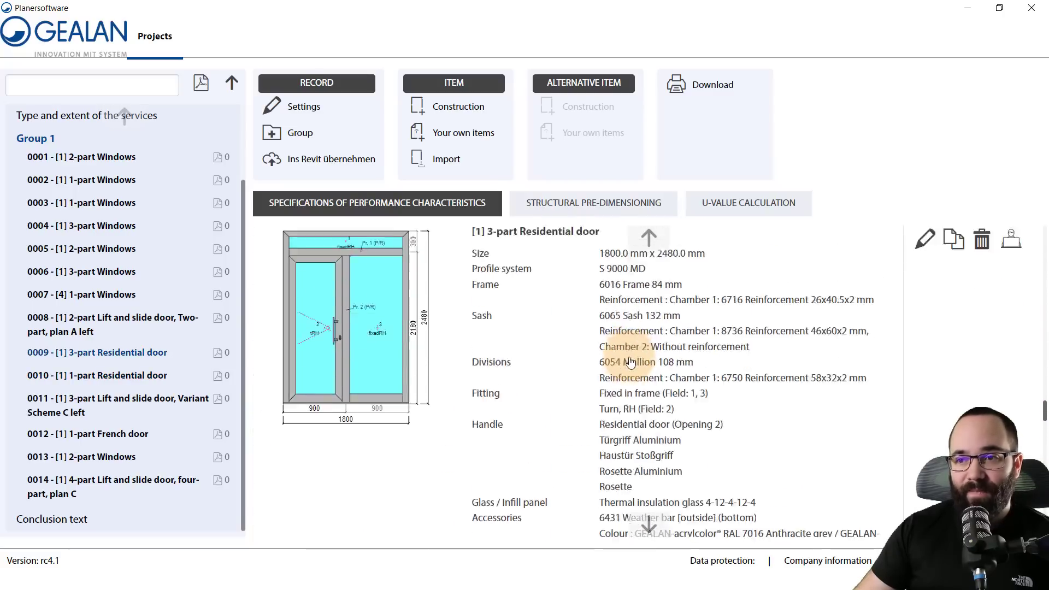
scroll(629, 357, "up", 10)
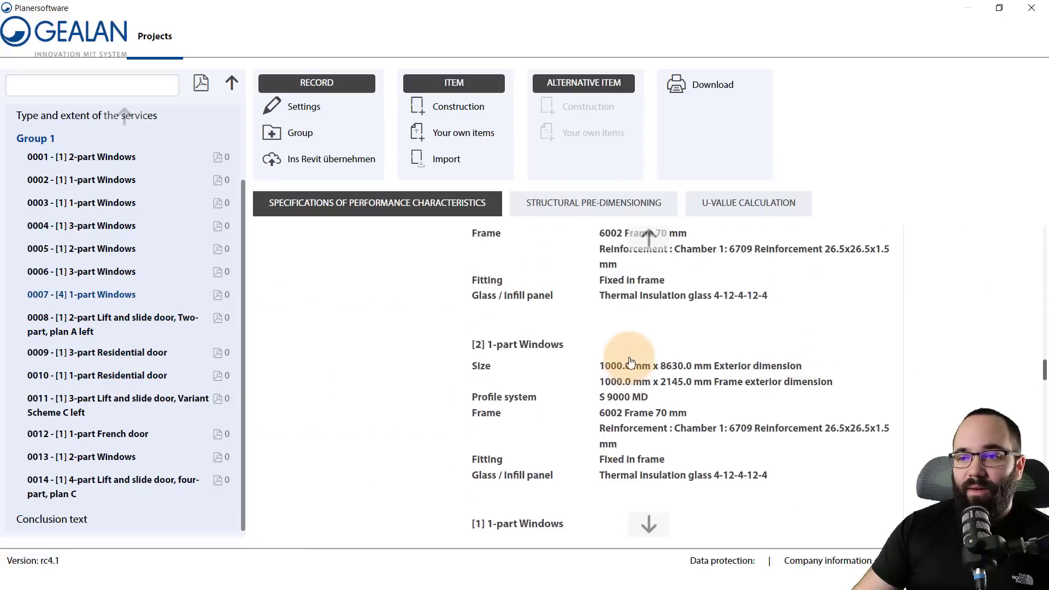
scroll(630, 362, "up", 10)
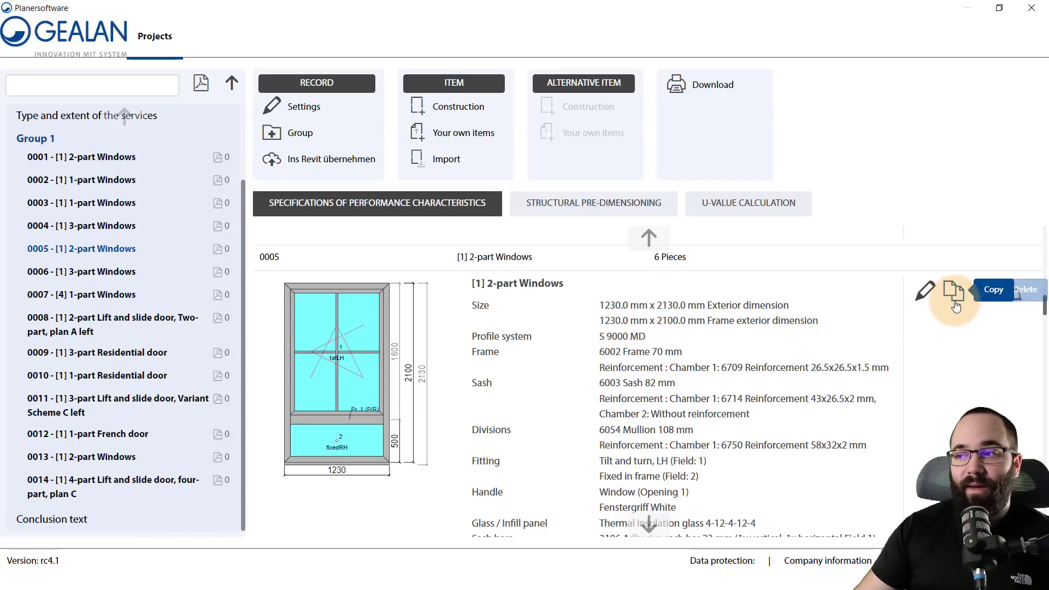
Open the construction of item 0005 from its item data, examine its configuration and return to the specifications without changing anything
left_click(924, 293)
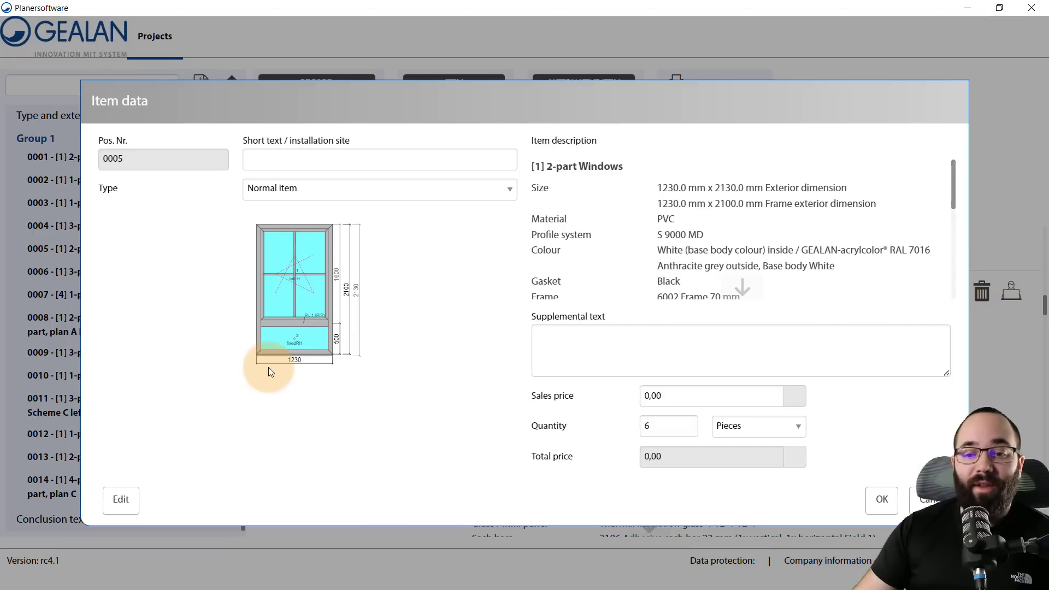
left_click(118, 500)
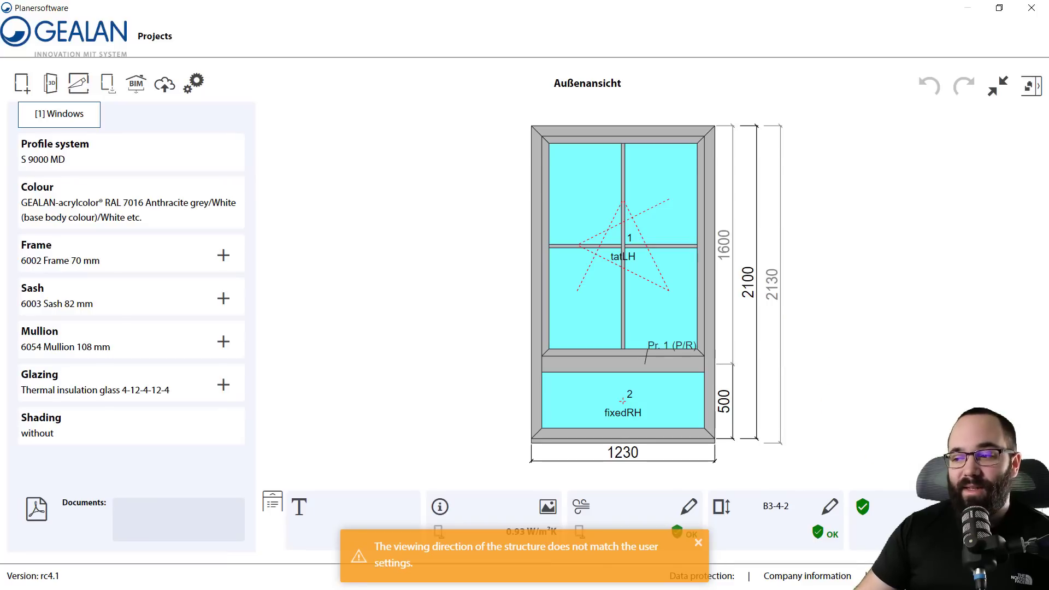
left_click(1015, 519)
Review the window specifications again from the start of the project down to item 0005
scroll(786, 304, "down", 3)
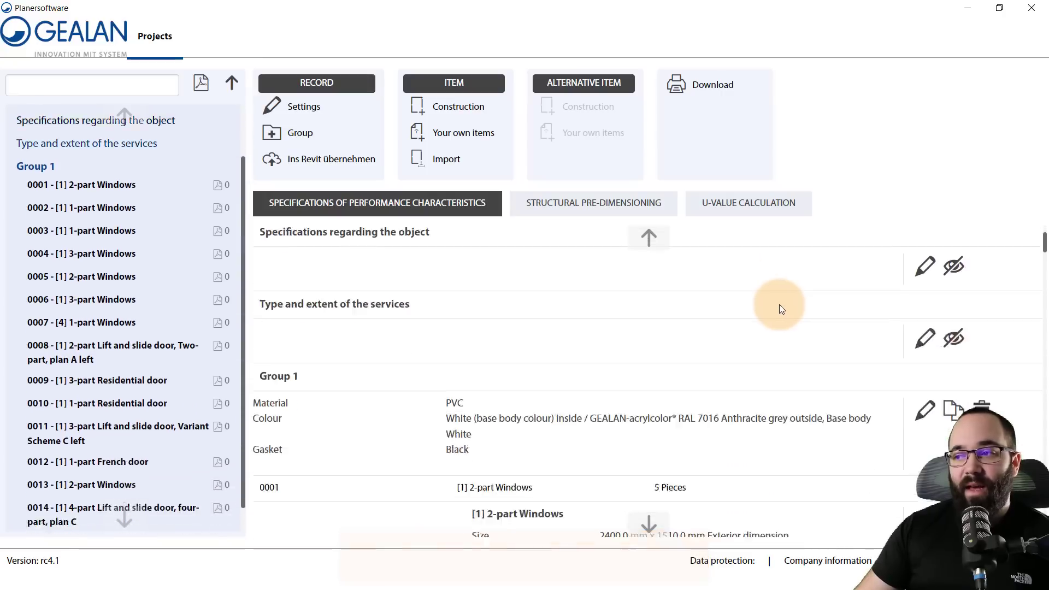
scroll(779, 303, "down", 3)
scroll(728, 342, "up", 4)
scroll(729, 343, "down", 4)
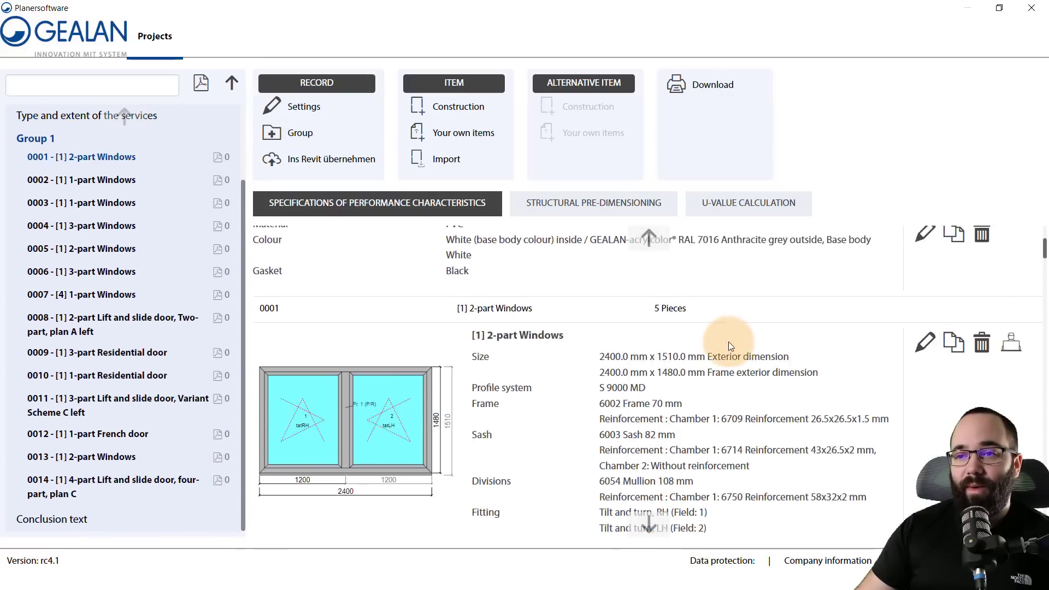
scroll(729, 342, "down", 10)
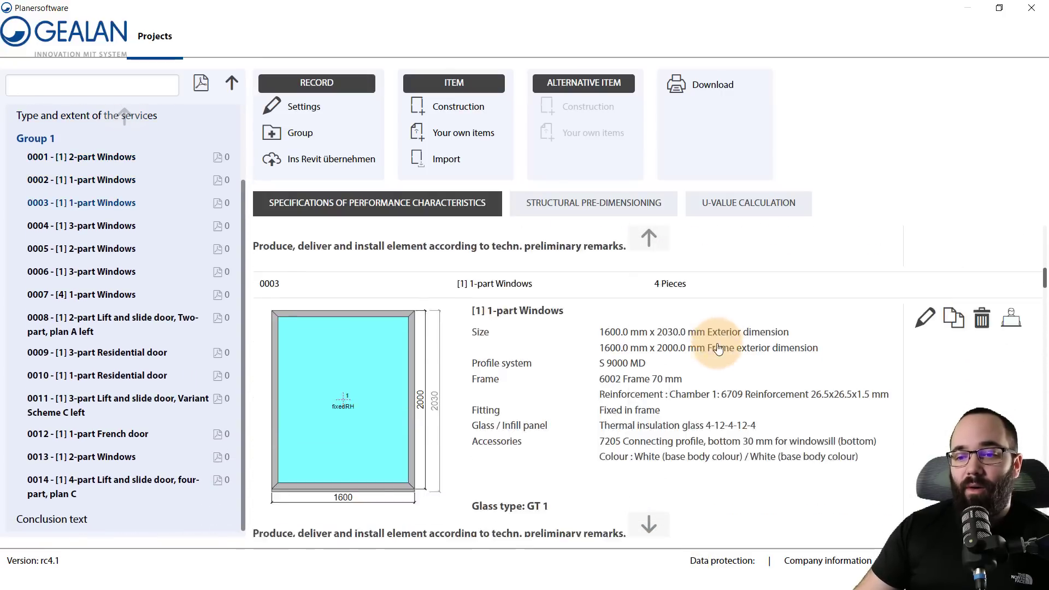
scroll(718, 348, "down", 10)
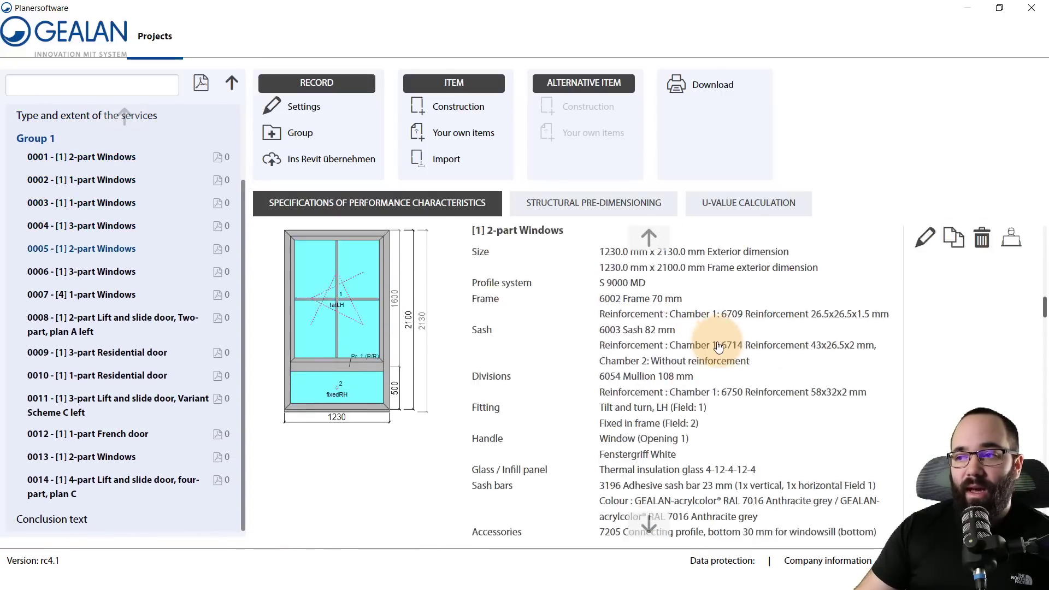
scroll(718, 349, "up", 2)
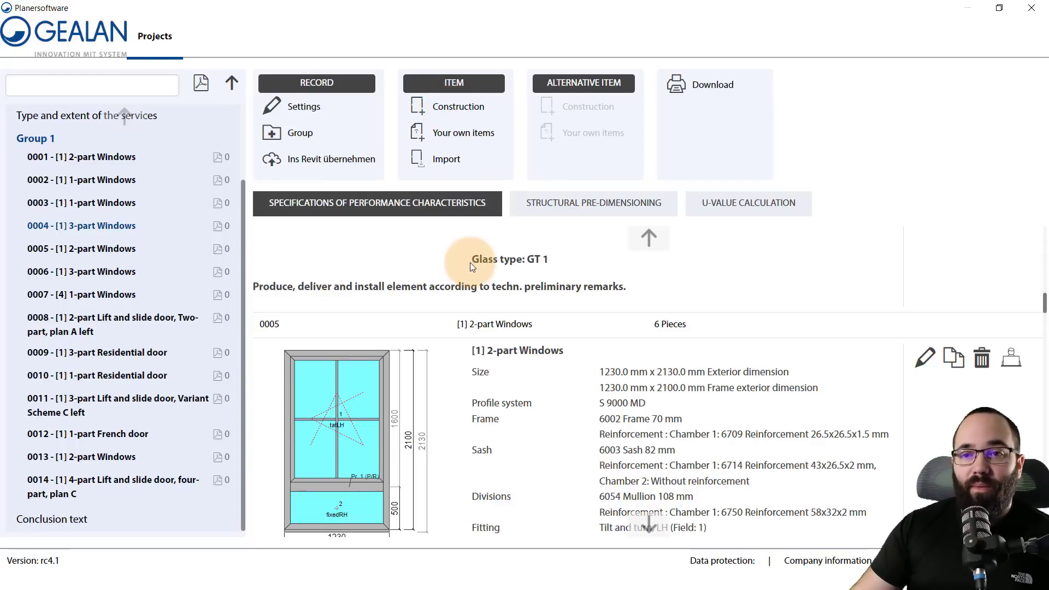
Transfer the project to Revit, compare the tendering and Revit quantities in its item list, and close the list without inserting anything
left_click(321, 164)
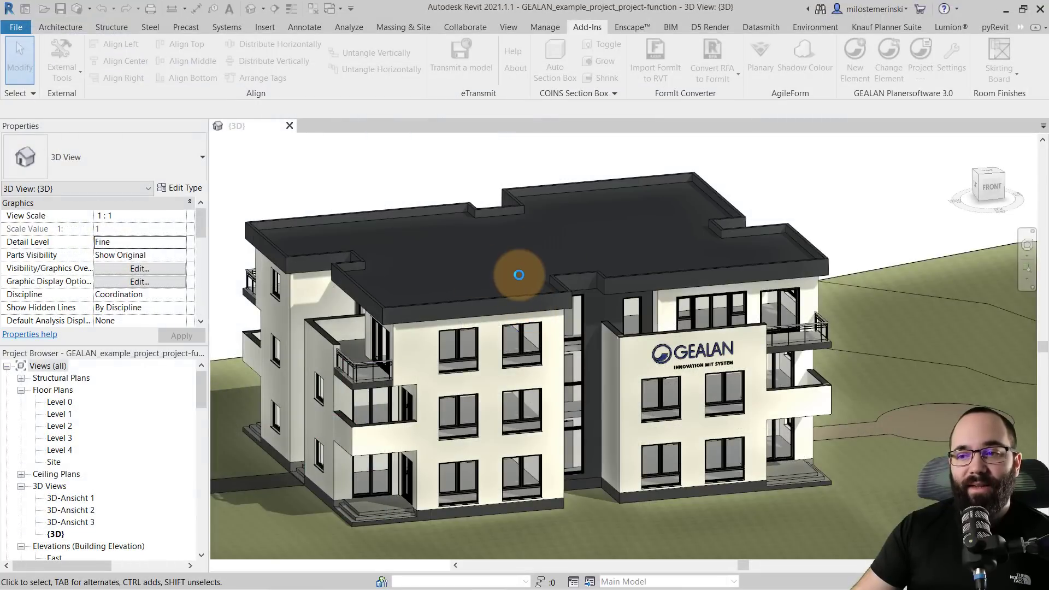
scroll(545, 329, "down", 3)
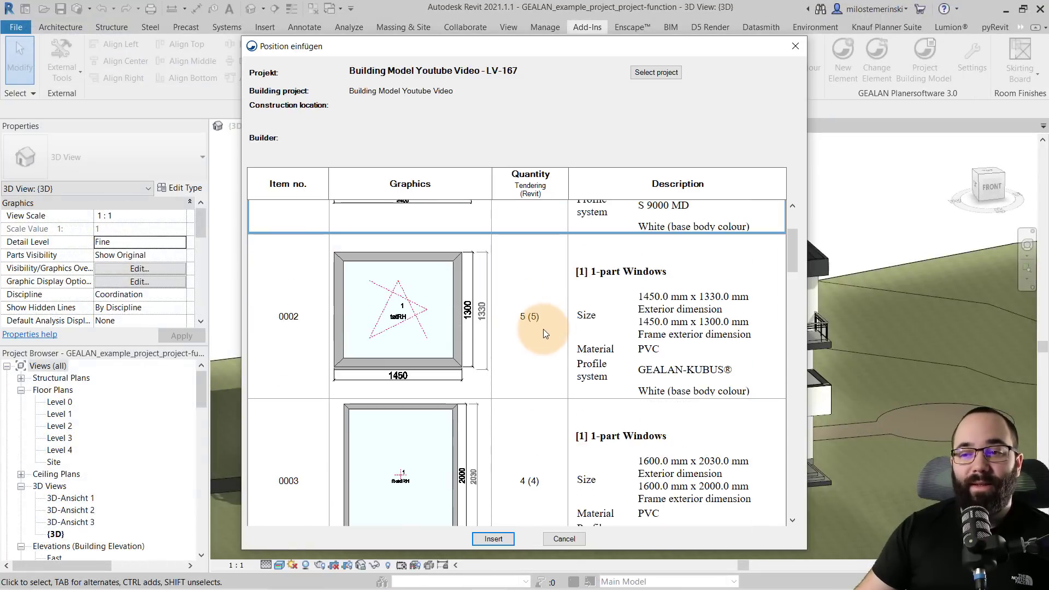
scroll(538, 346, "down", 15)
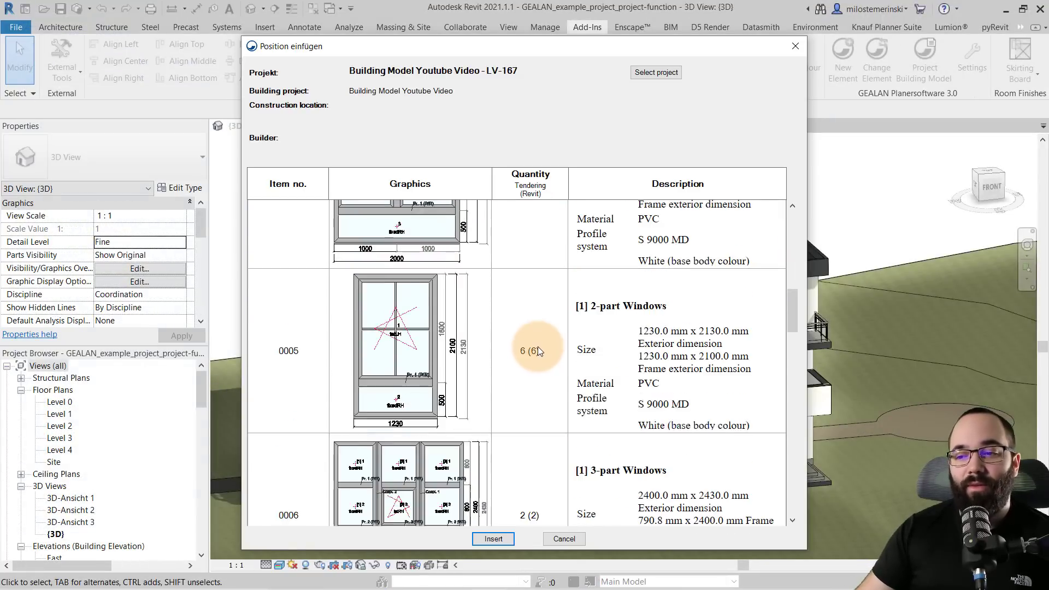
scroll(538, 350, "down", 3)
scroll(521, 375, "down", 6)
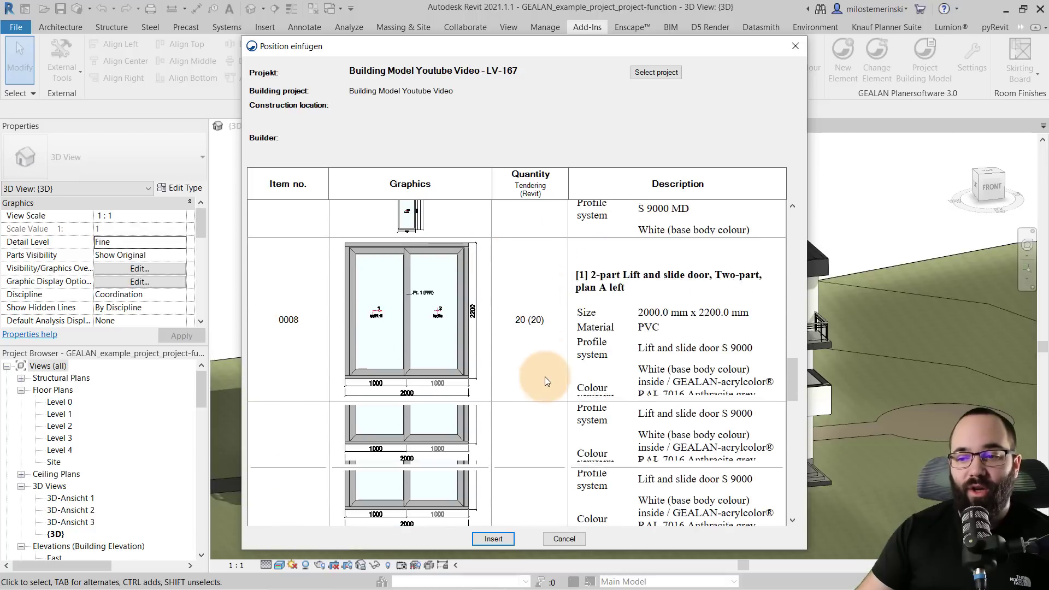
scroll(535, 370, "down", 2)
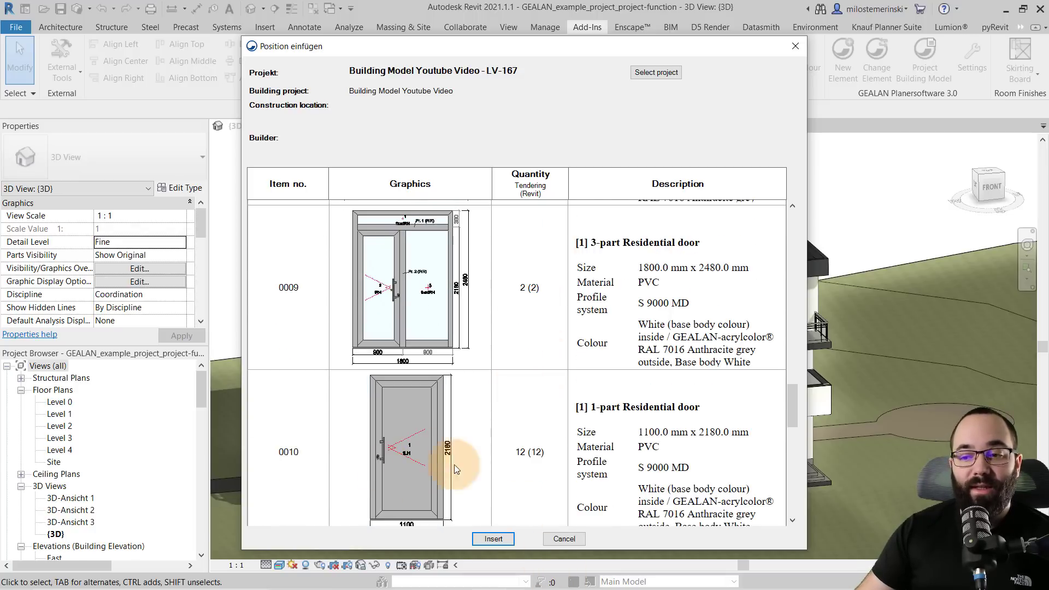
scroll(500, 468, "up", 5)
scroll(500, 468, "up", 20)
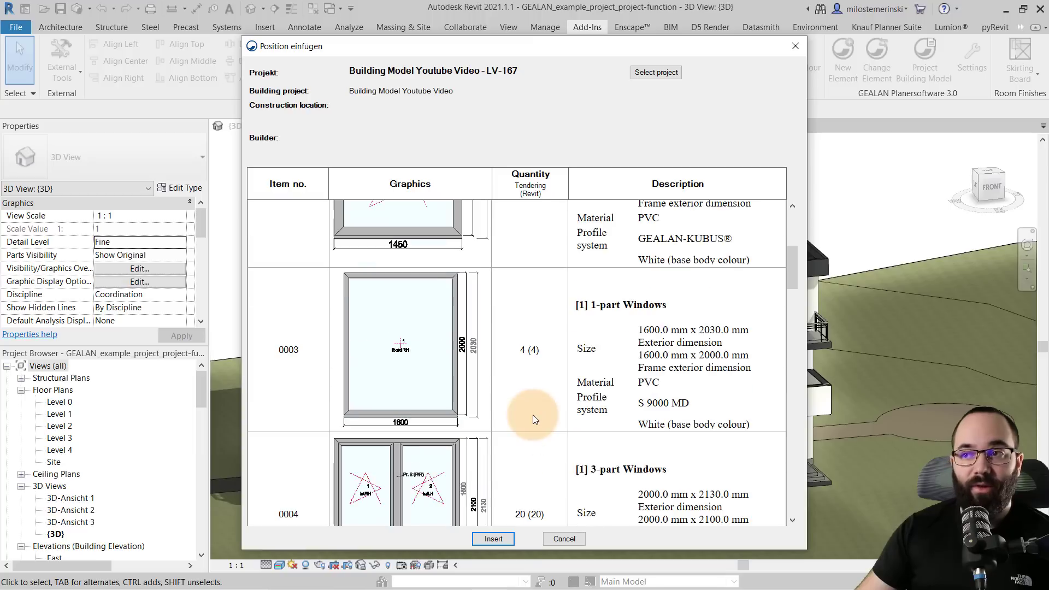
scroll(532, 415, "up", 2)
left_click(564, 539)
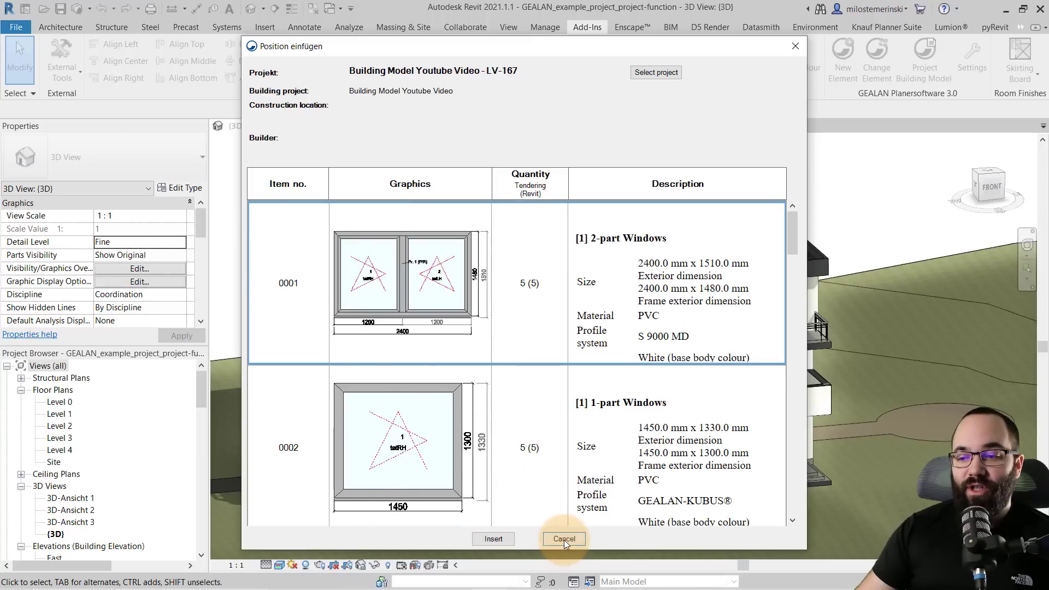
Delete the two stacked Gealan S 9000 MD 2400mm x 1510mm windows from the projecting wall section on the building's right side
middle_click_drag(871, 375, 742, 386, "shift")
mouse_move(618, 377)
middle_mouse_down("shift")
mouse_move(697, 385)
mouse_move(620, 371)
middle_mouse_up("shift")
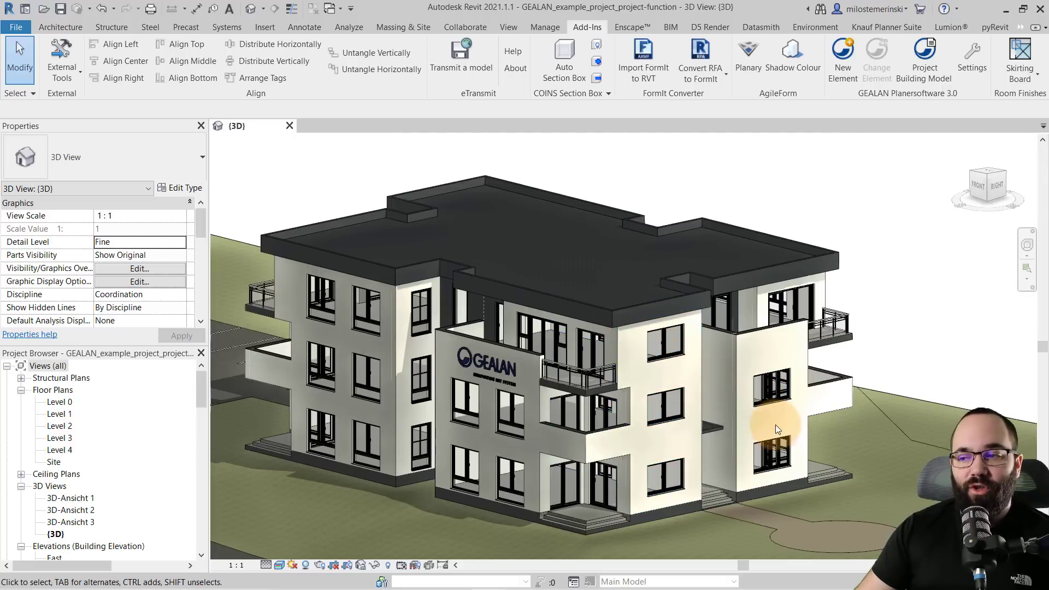
middle_click_drag(775, 425, 654, 375)
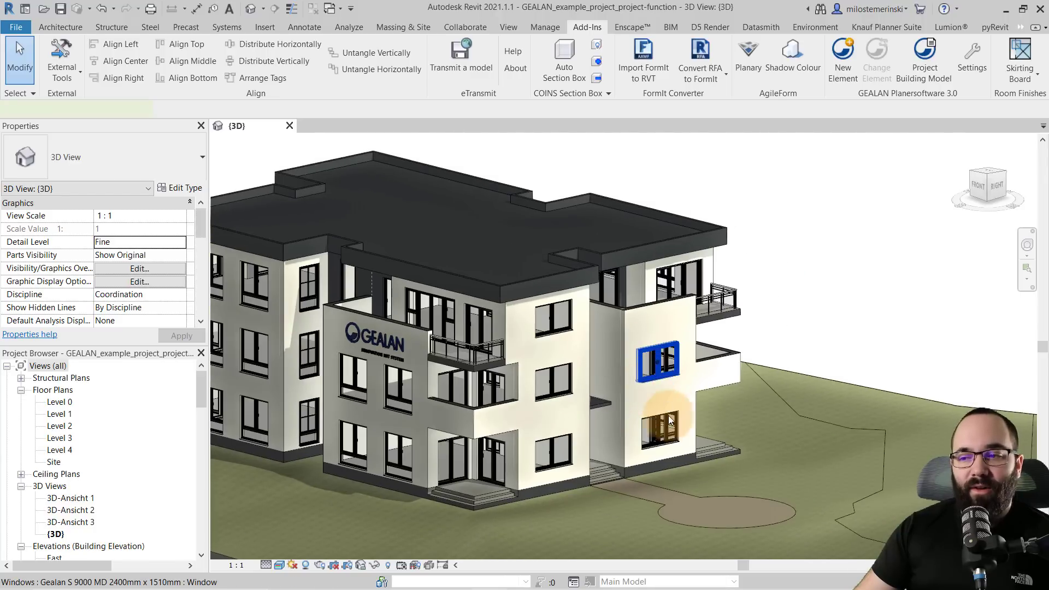
left_click(642, 430)
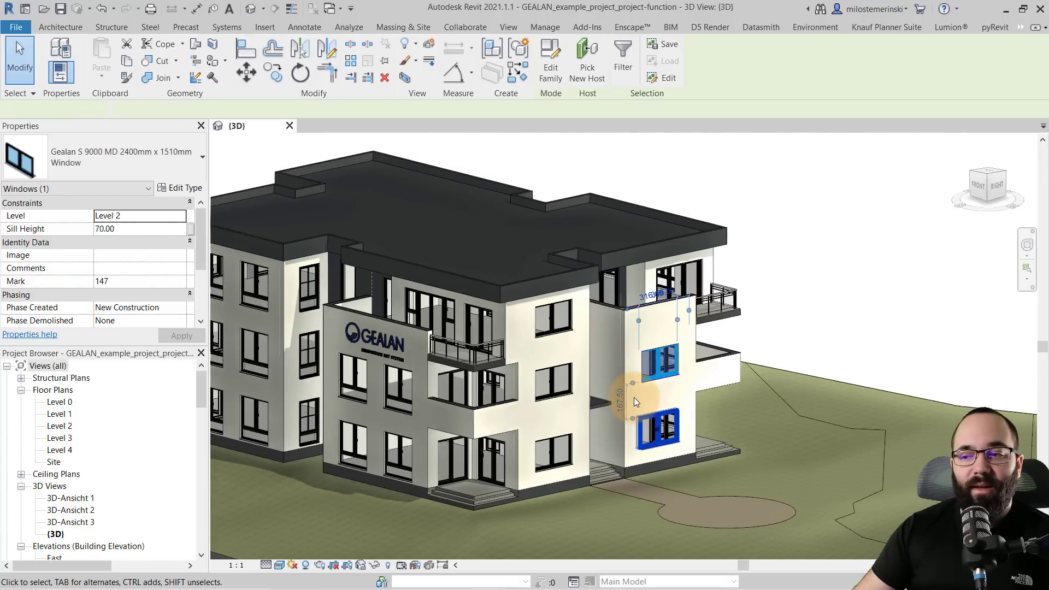
key("Escape")
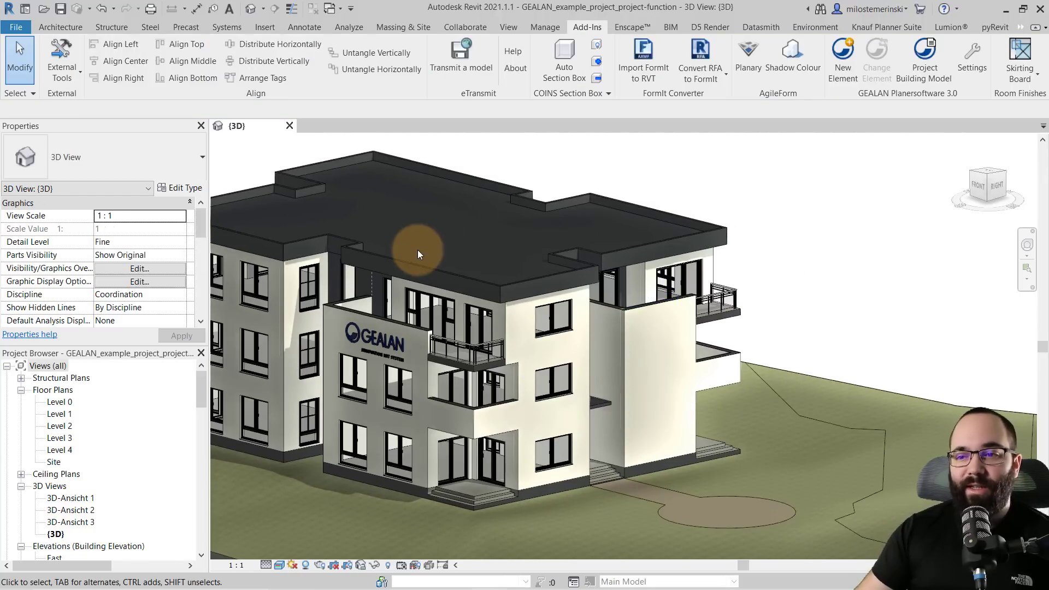
Insert item 0001 from the GEALAN project item list and place two windows, one above the other, on the emptied wall section
middle_click_drag(417, 250, 538, 265)
left_click(922, 79)
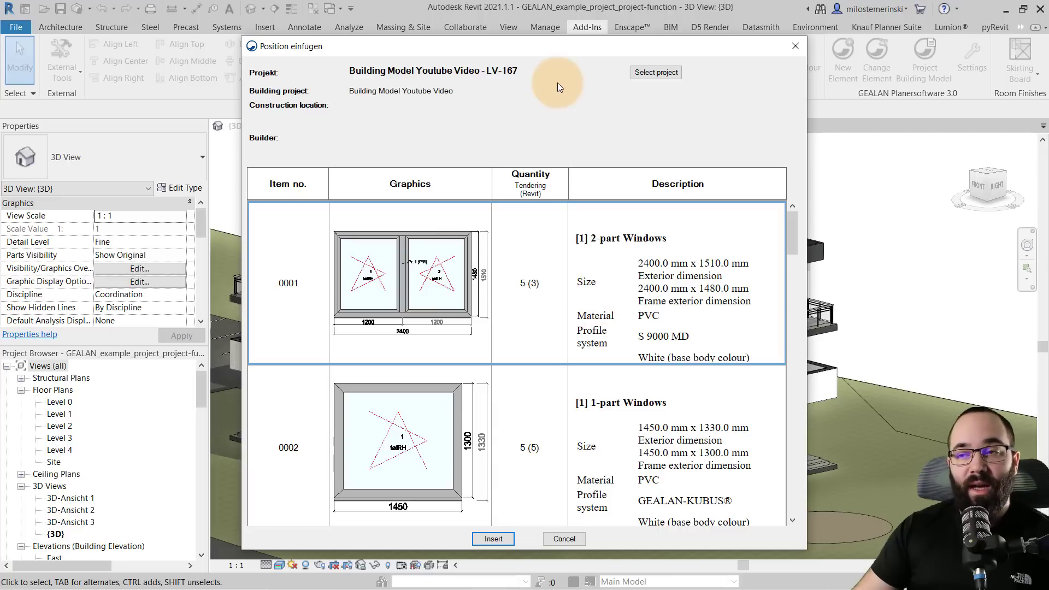
left_click_drag(556, 48, 463, 32)
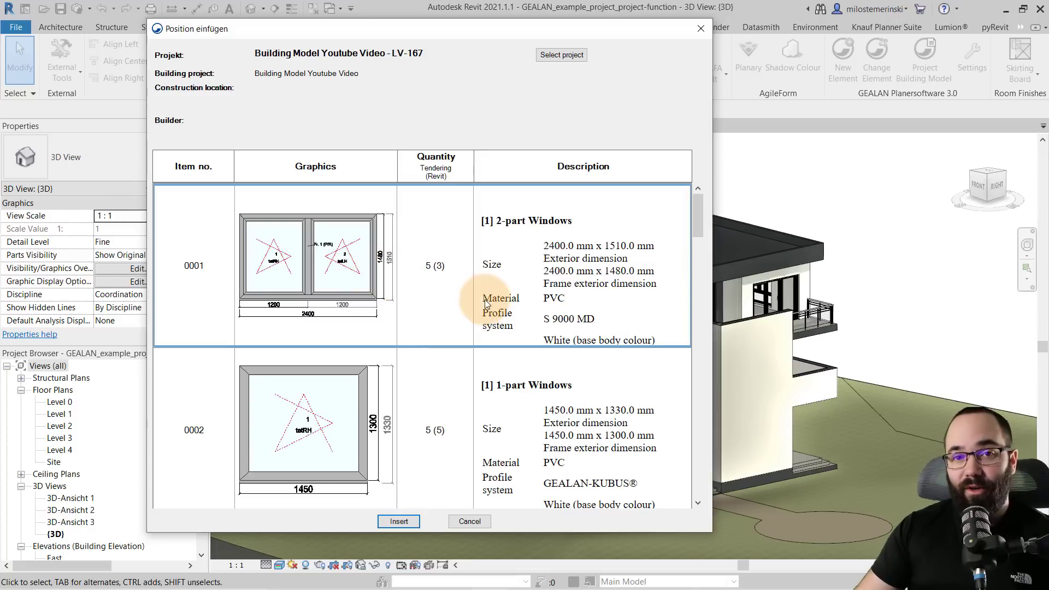
left_click(402, 520)
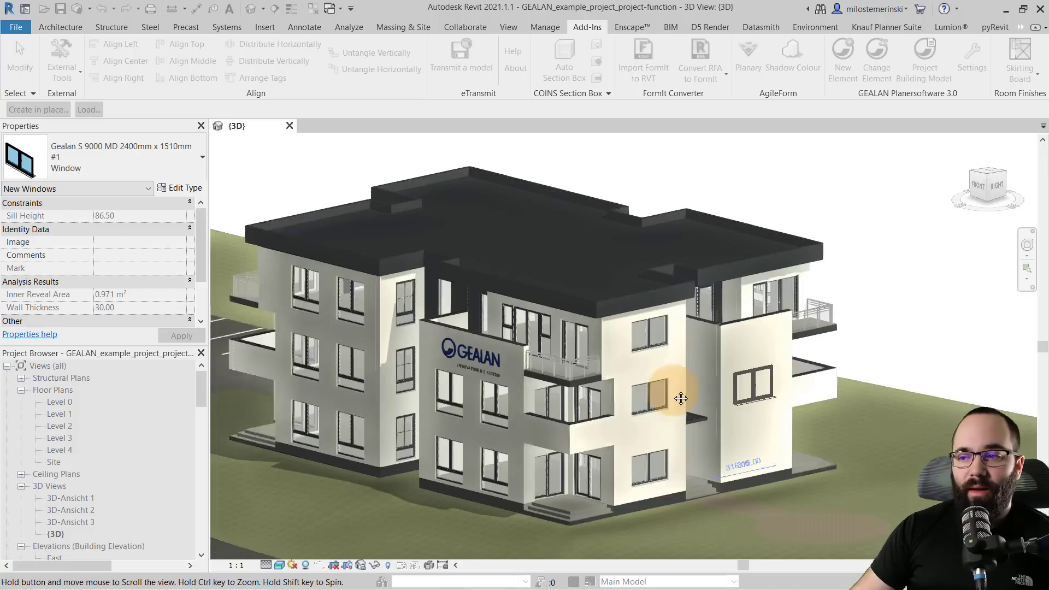
scroll(670, 392, "up", 3)
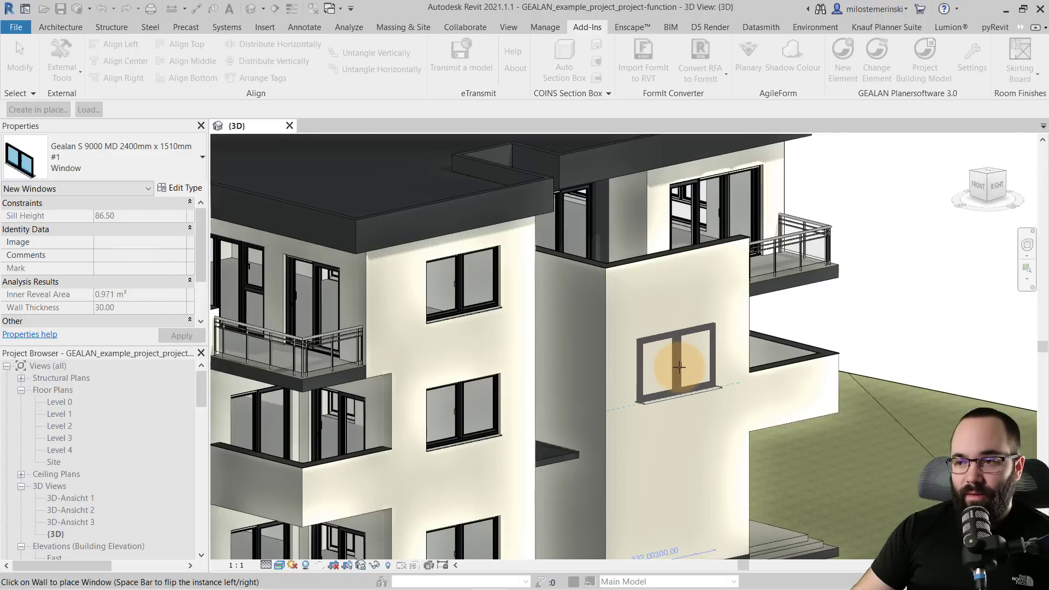
left_click(679, 367)
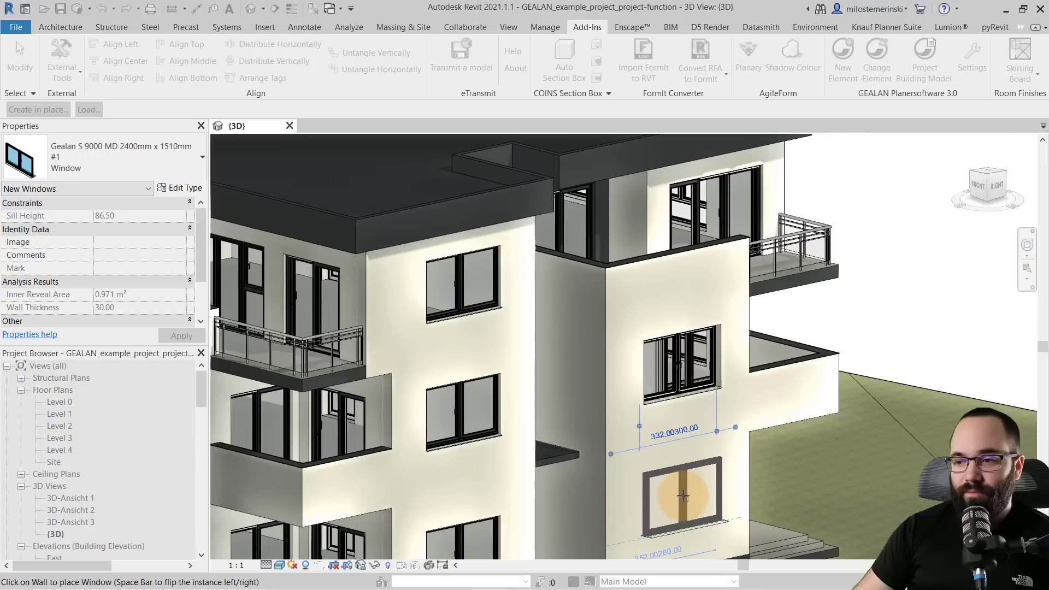
left_click(684, 497)
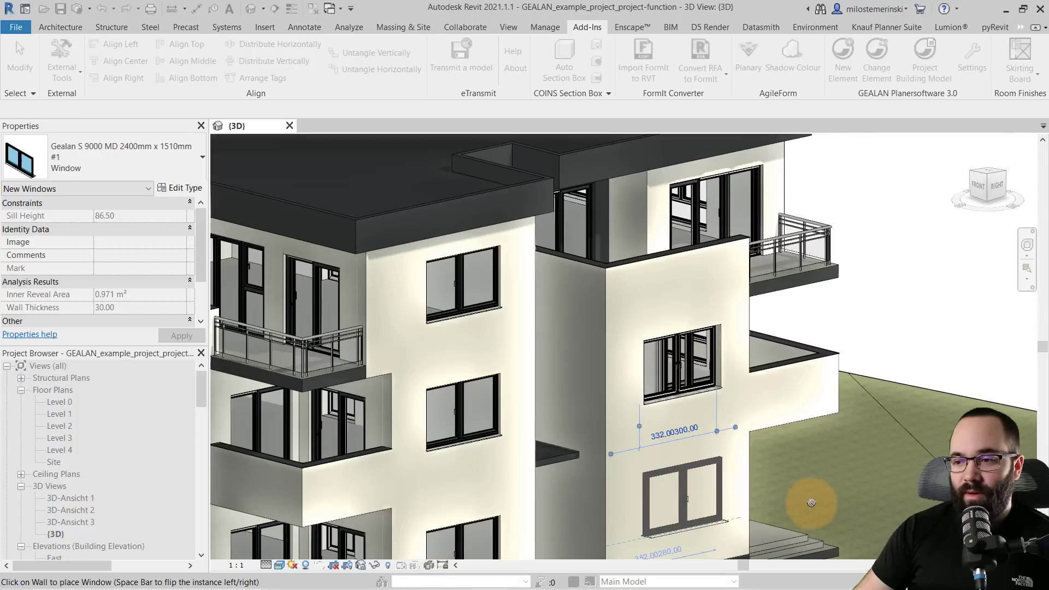
Finish placing windows and flip the facing of the upper new window on the projecting wall section in the Level 2 floor plan
key("Escape")
key("Escape")
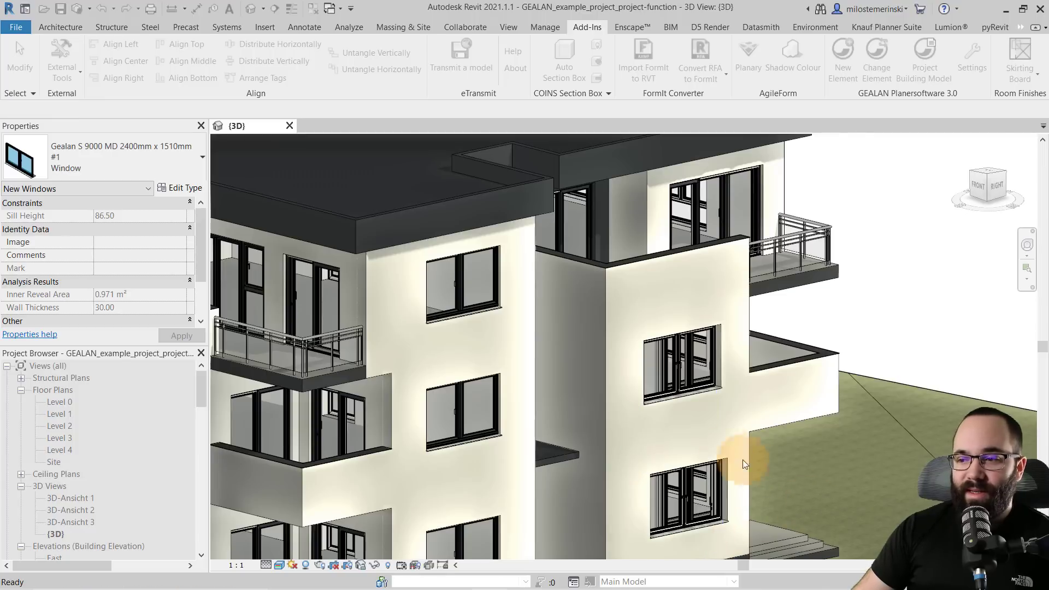
middle_click_drag(707, 444, 642, 399)
left_click(609, 344)
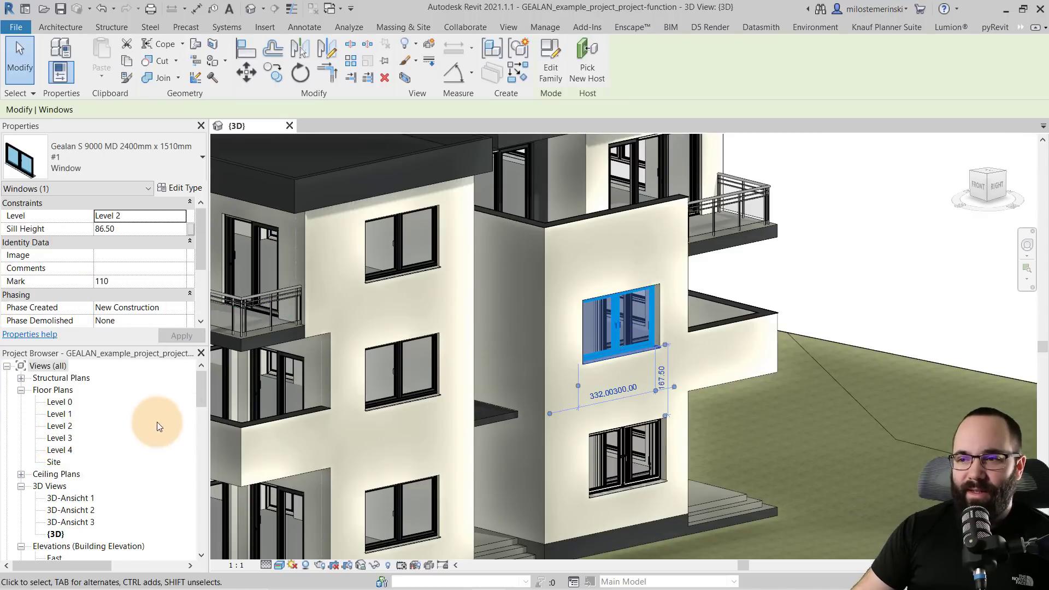
double_click(61, 430)
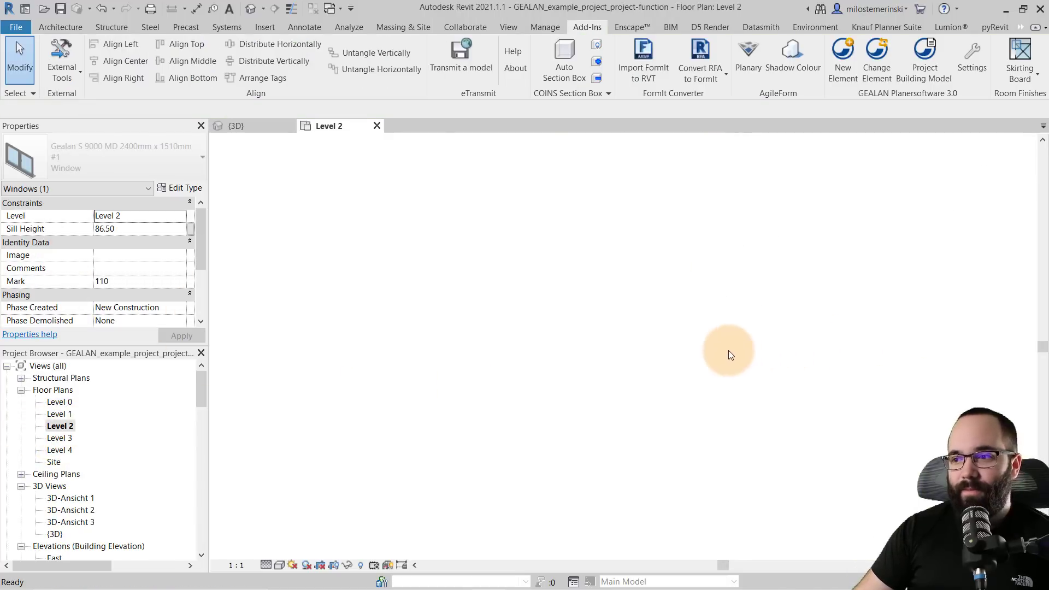
left_click(731, 303)
scroll(725, 303, "up", 2)
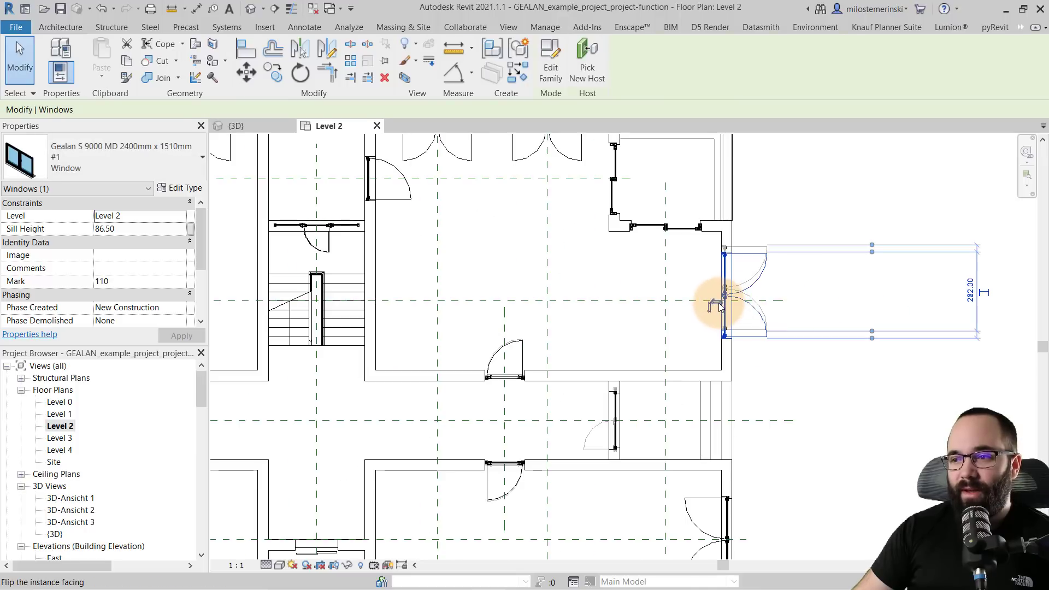
left_click(716, 302)
Flip the facing of the lower new window in the Level 1 floor plan and return to the 3D view
left_click(760, 315)
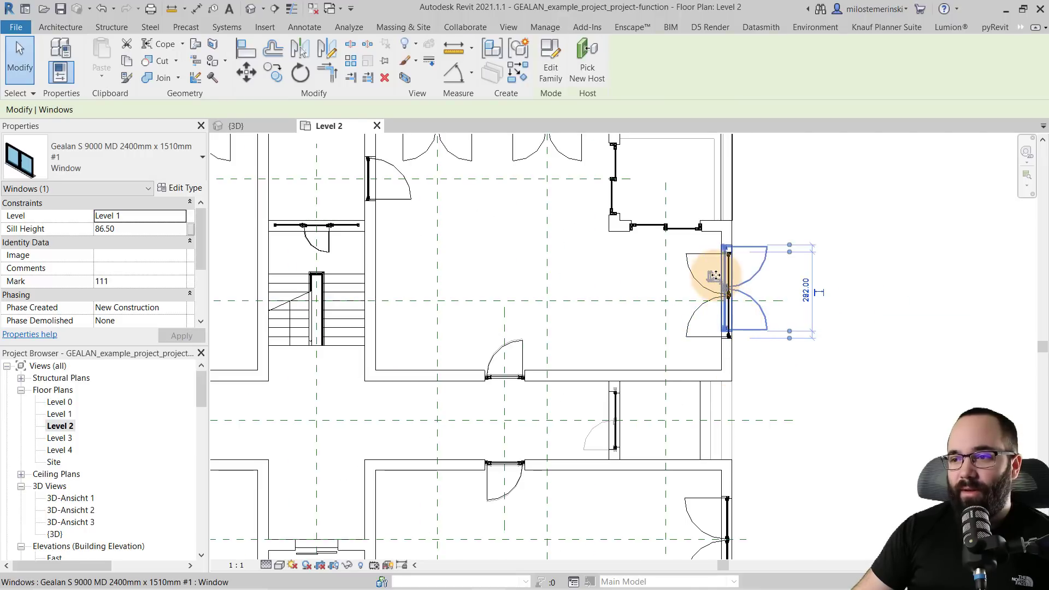
left_click(60, 415)
double_click(60, 417)
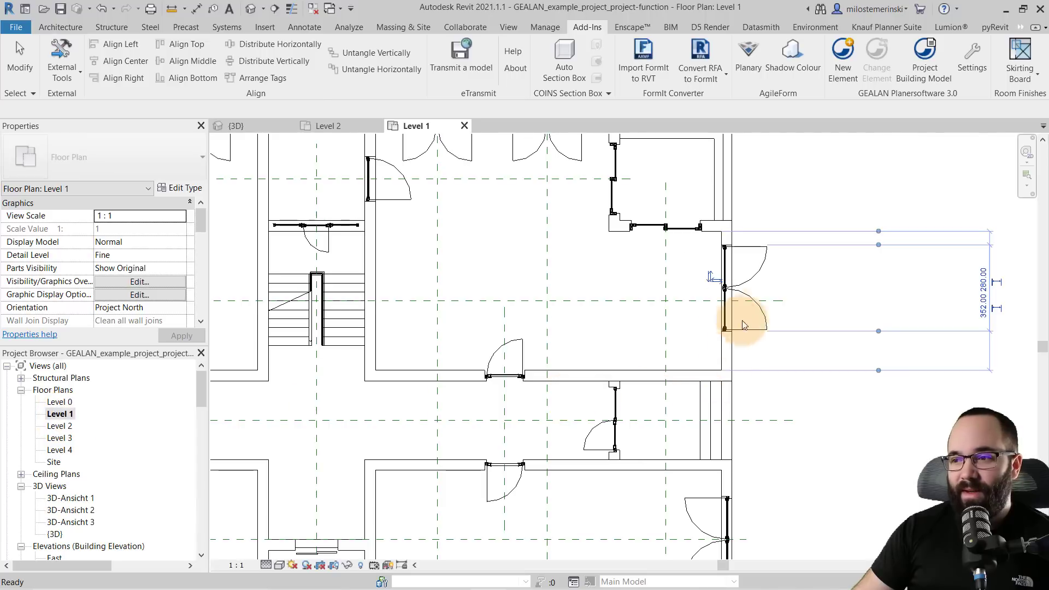
left_click(722, 283)
left_click(714, 278)
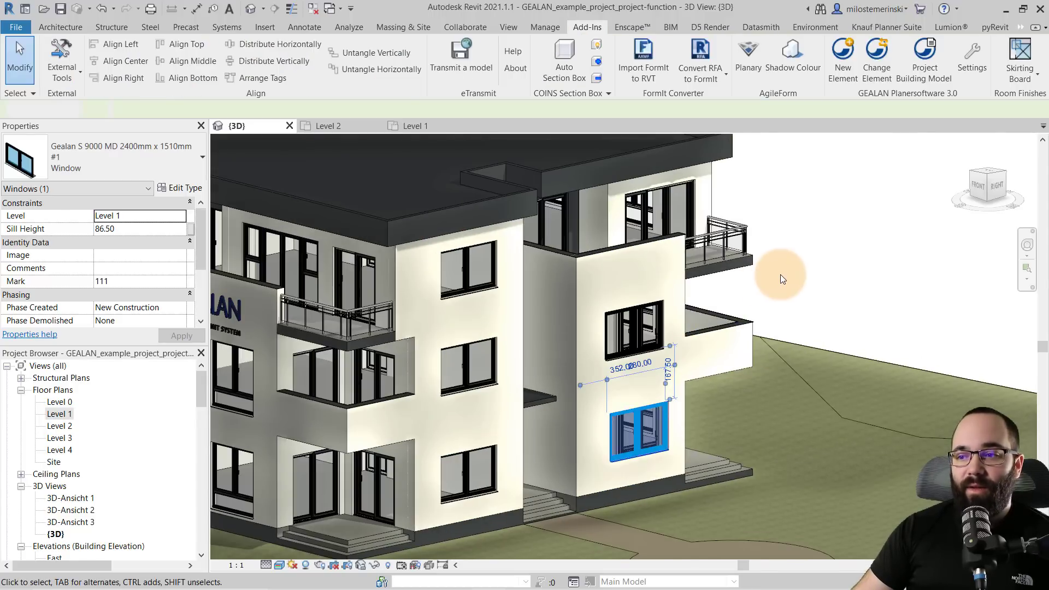
left_click(780, 275)
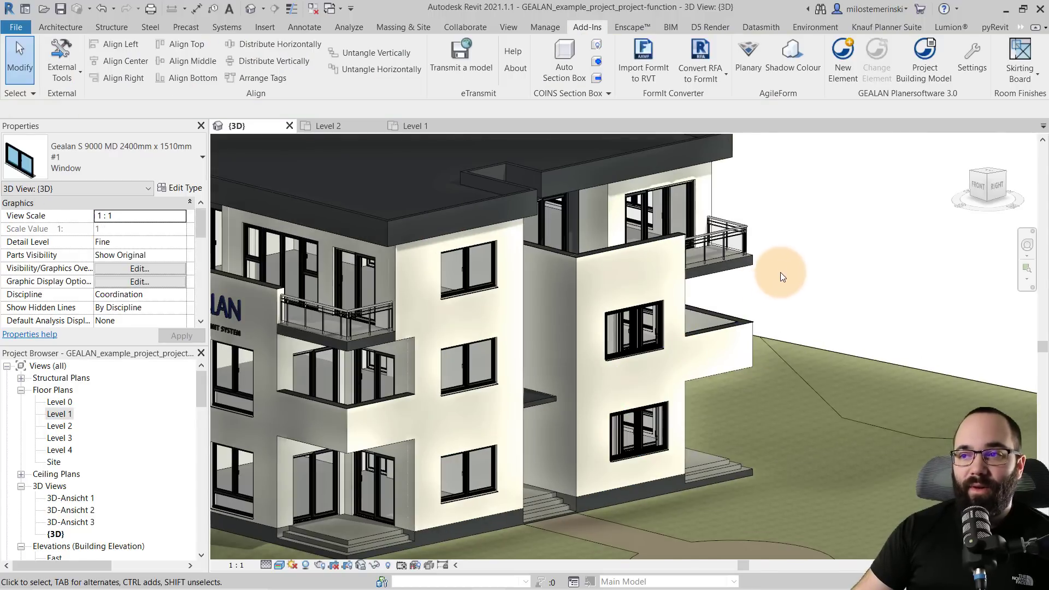
Compare tendering and Revit quantities in the GEALAN item list, then open Building Model Youtube Video in Planersoftware and review its window specifications down to item 0005
left_click(919, 74)
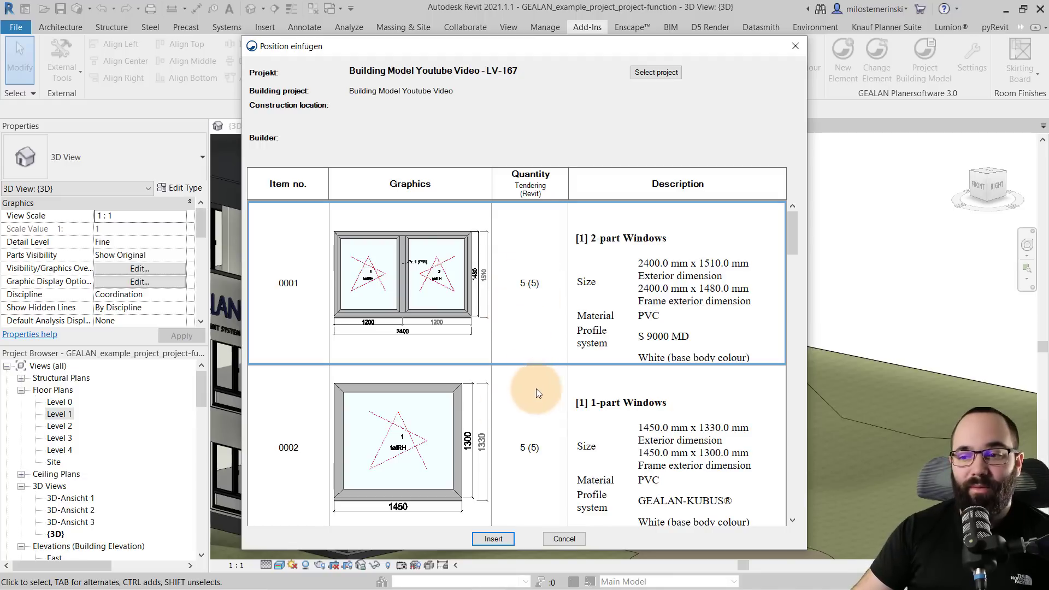
left_click(648, 72)
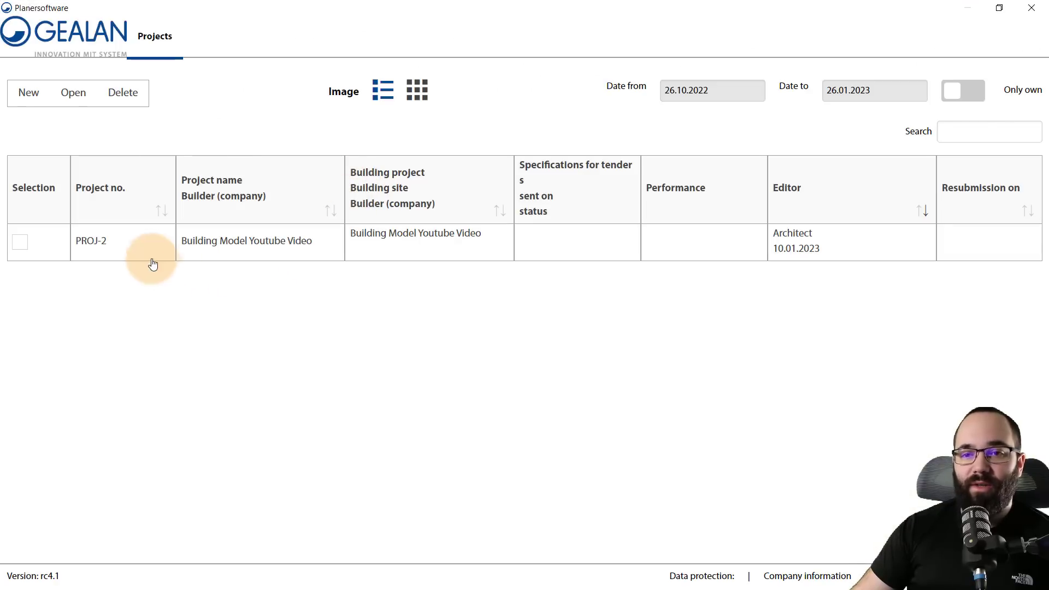
double_click(103, 247)
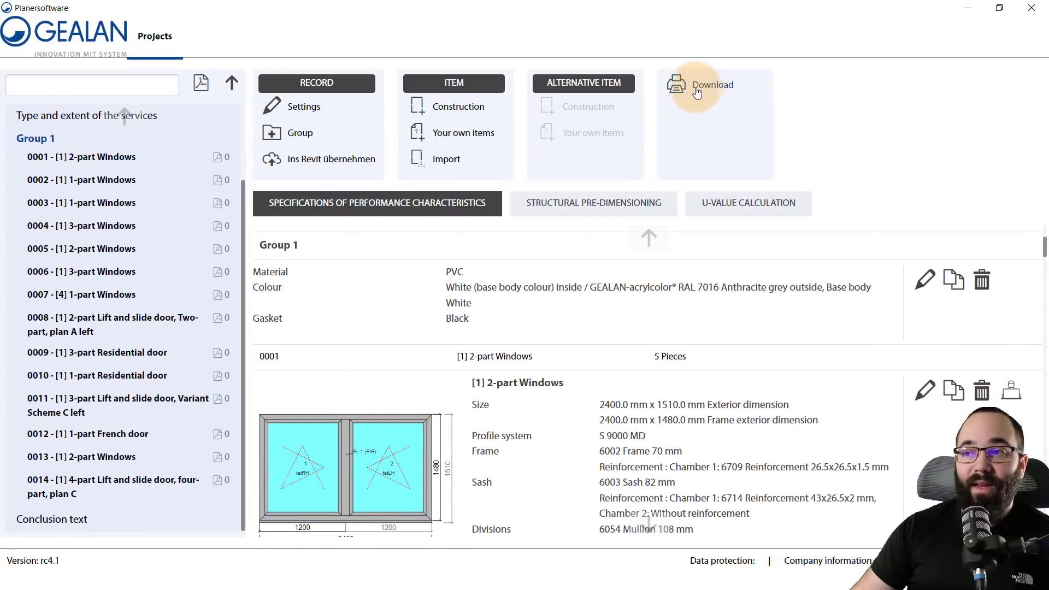
scroll(563, 377, "down", 10)
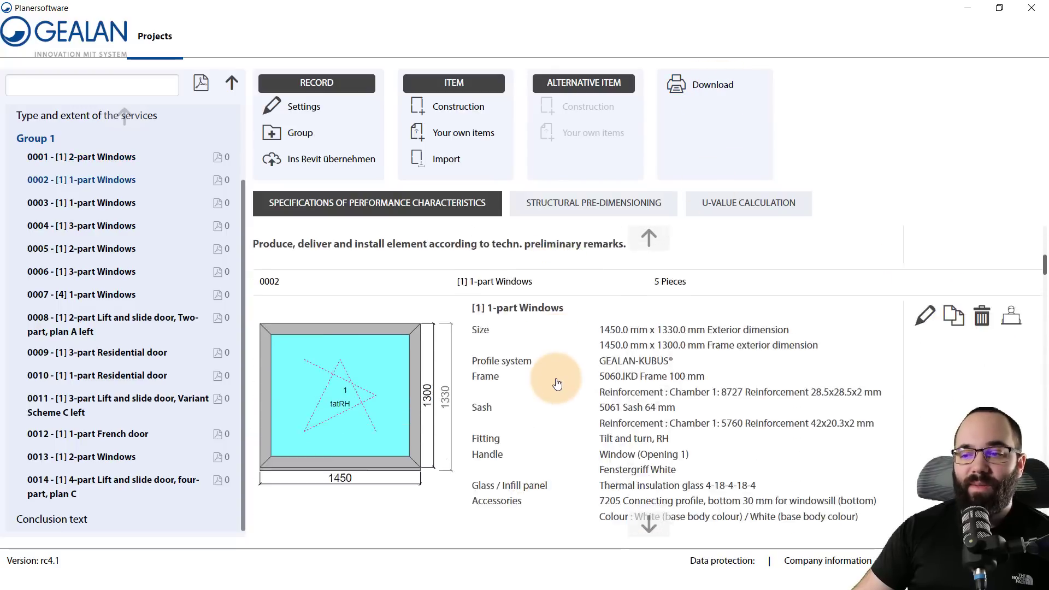
scroll(557, 378, "down", 10)
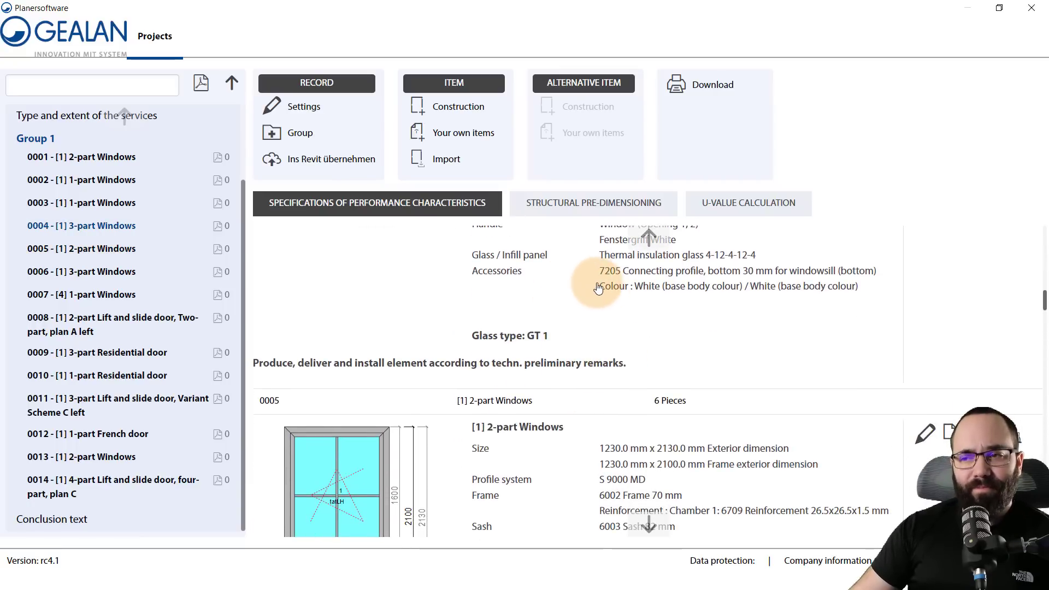
scroll(625, 302, "up", 7)
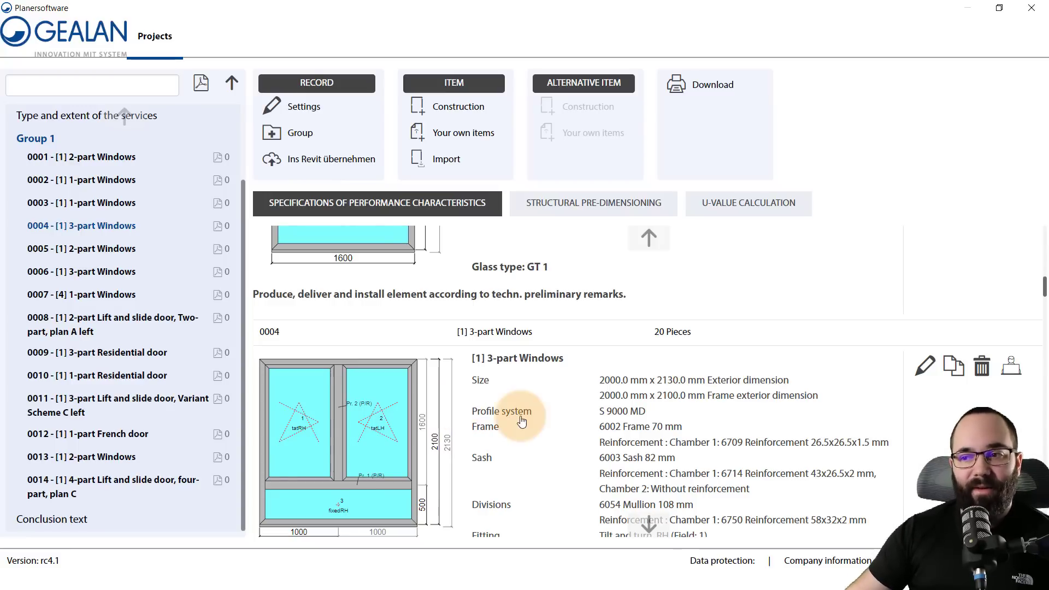
scroll(555, 427, "up", 10)
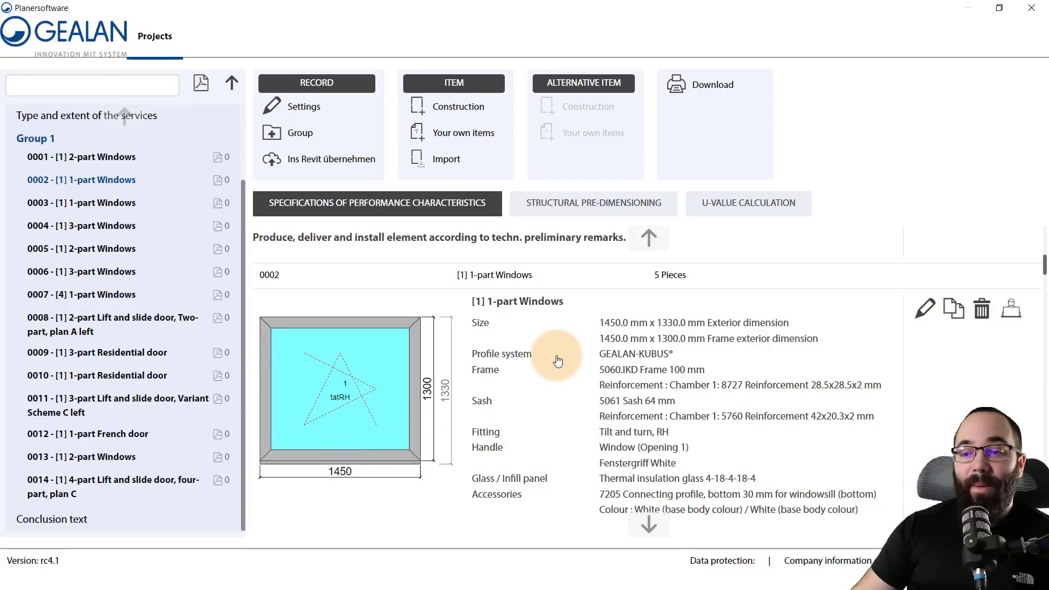
Download the specifications of performance characteristics for all items as a PDF without attachments and open Project.pdf
left_click(703, 84)
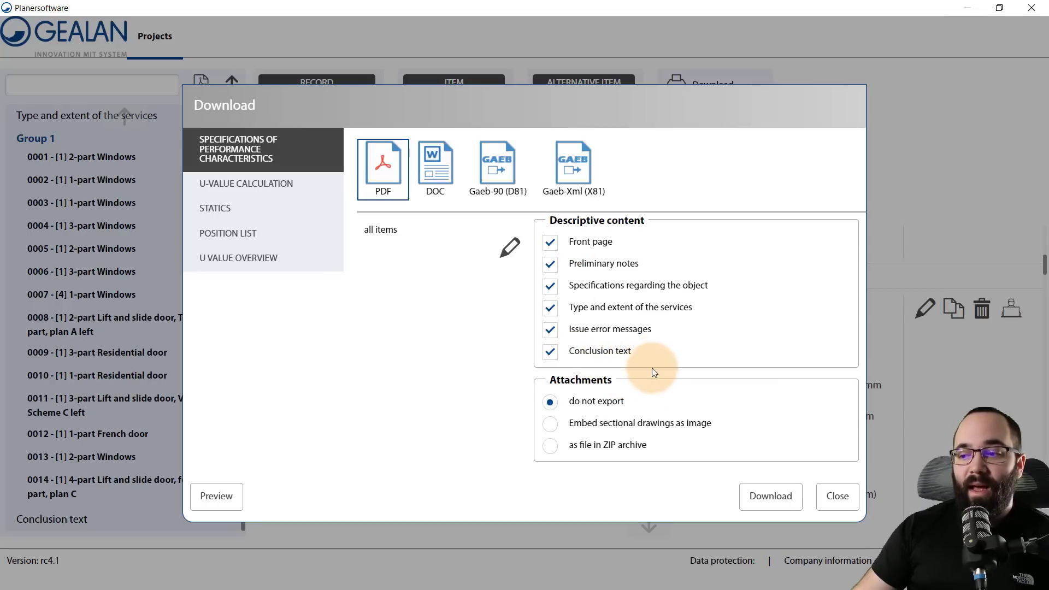
left_click(772, 496)
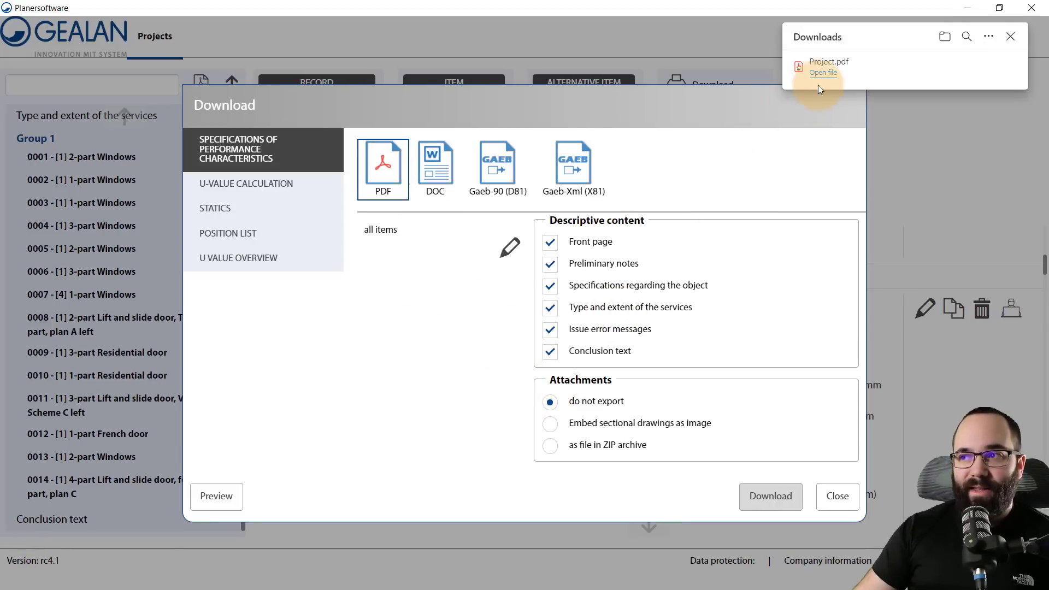
left_click(828, 65)
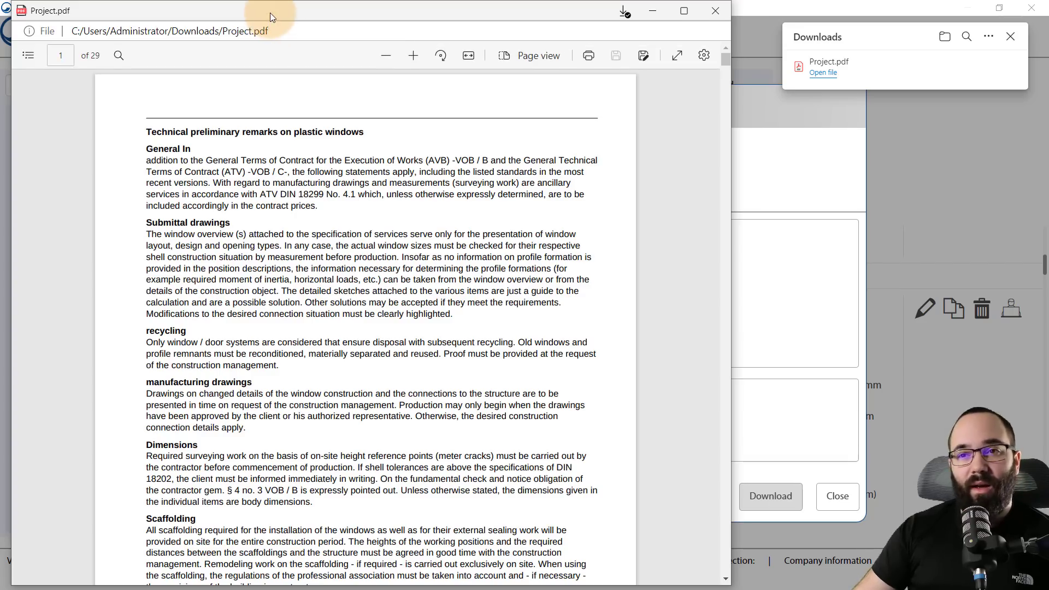
mouse_move(270, 13)
left_mouse_down()
mouse_move(270, 42)
mouse_move(278, 32)
left_mouse_up()
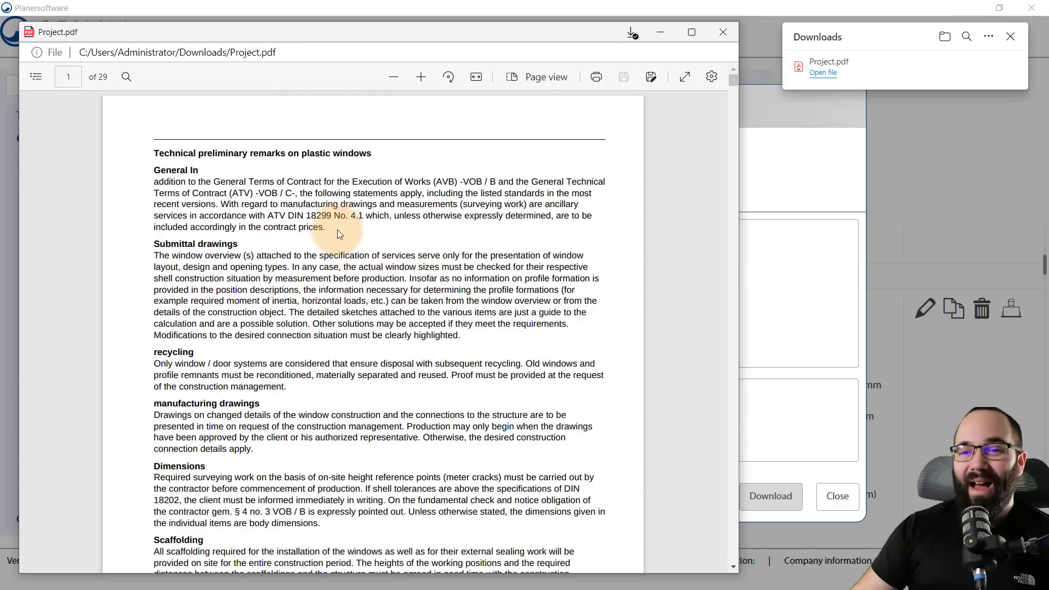
Examine the downloaded PDF from the technical preliminary remarks through the item descriptions down to residential door item 0009
scroll(211, 255, "down", 20)
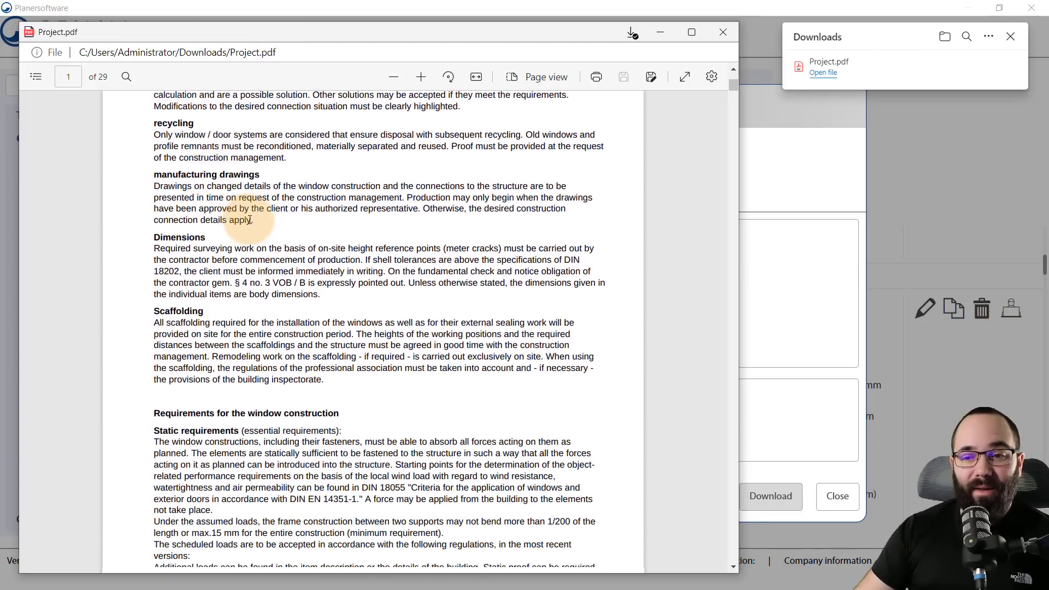
scroll(251, 234, "down", 20)
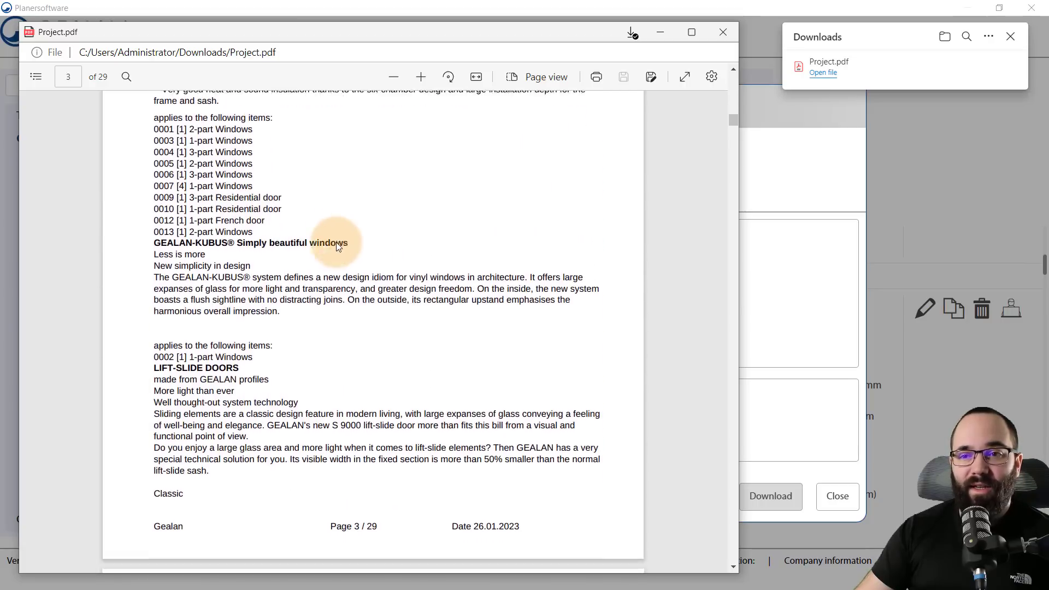
scroll(342, 238, "down", 20)
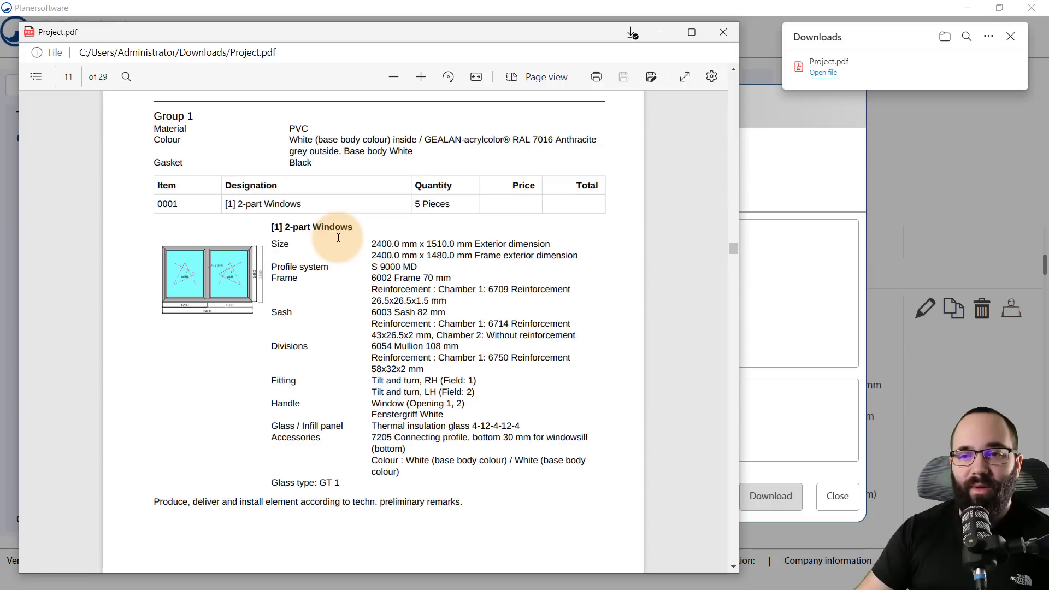
scroll(224, 231, "up", 2)
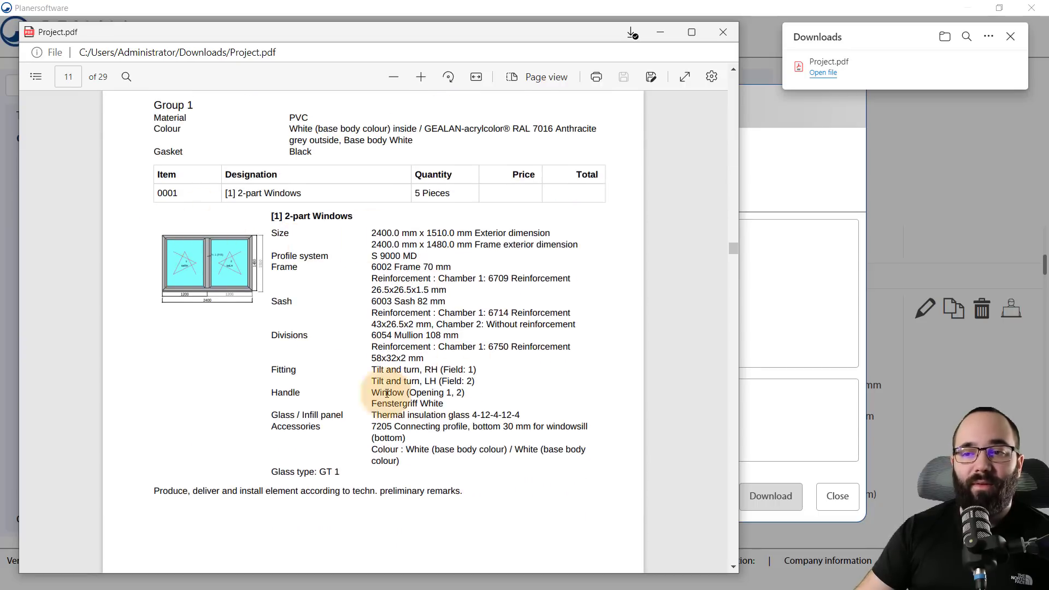
scroll(362, 297, "down", 8)
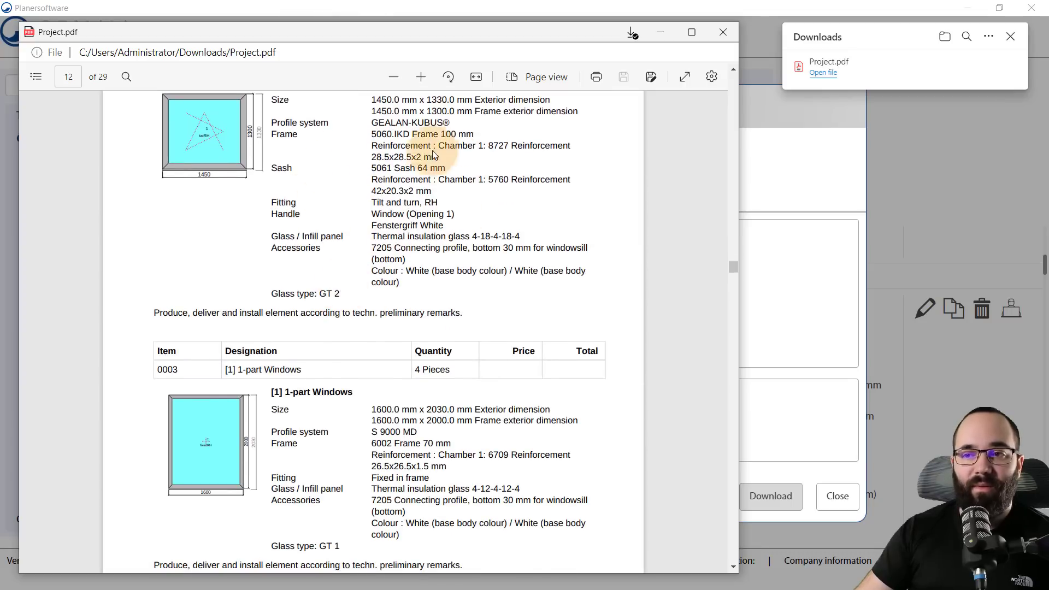
scroll(385, 287, "down", 12)
scroll(407, 206, "down", 10)
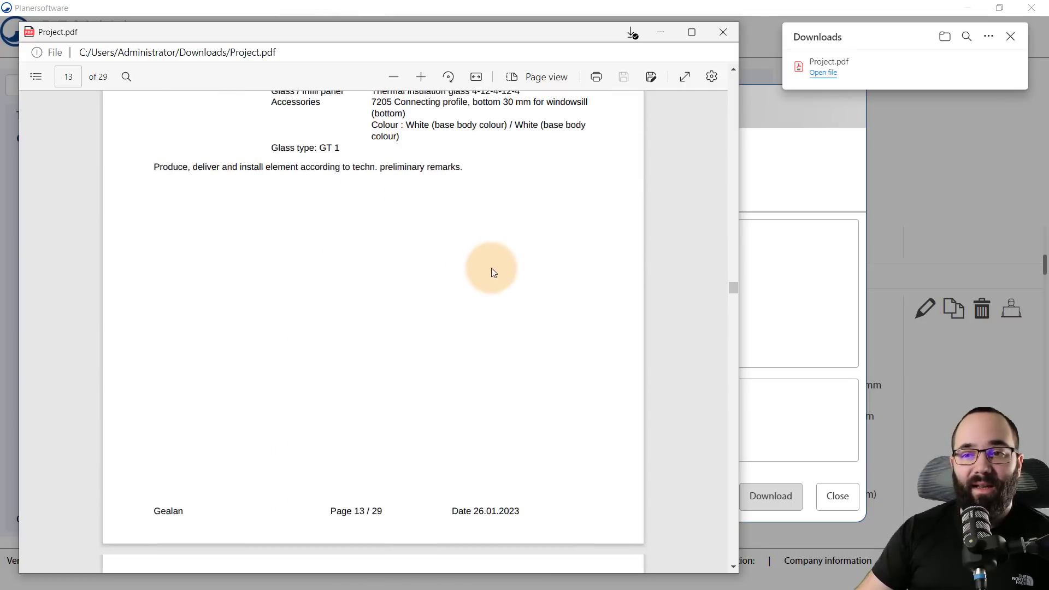
scroll(359, 278, "down", 20)
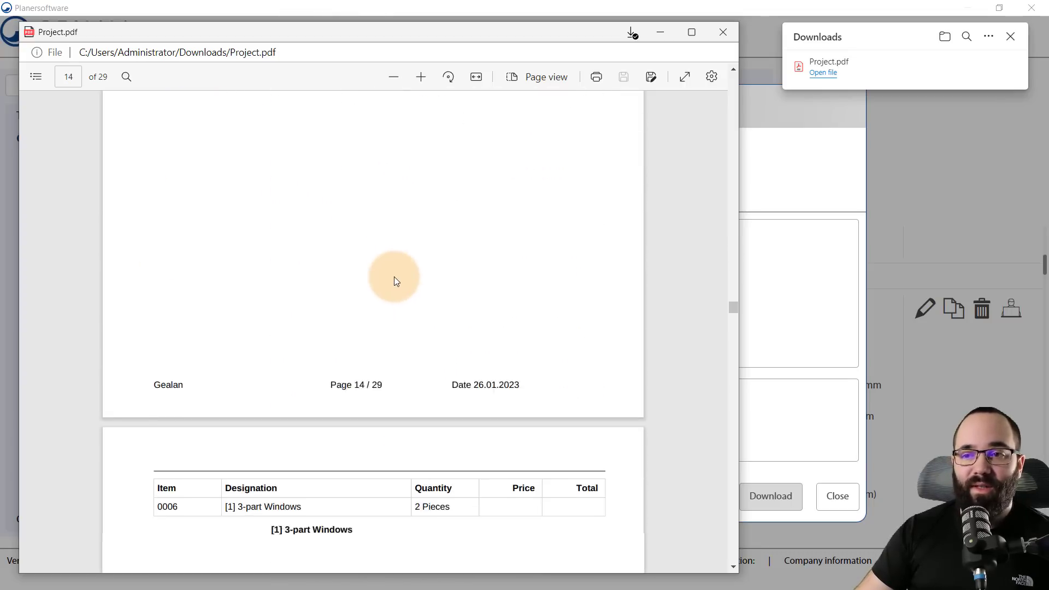
scroll(370, 260, "down", 20)
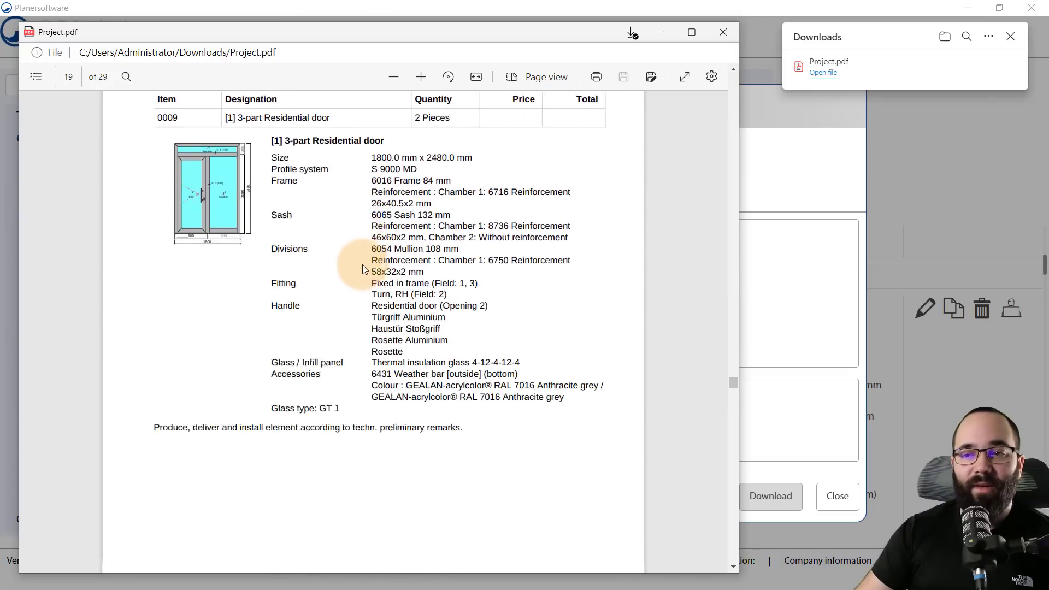
scroll(357, 268, "up", 20)
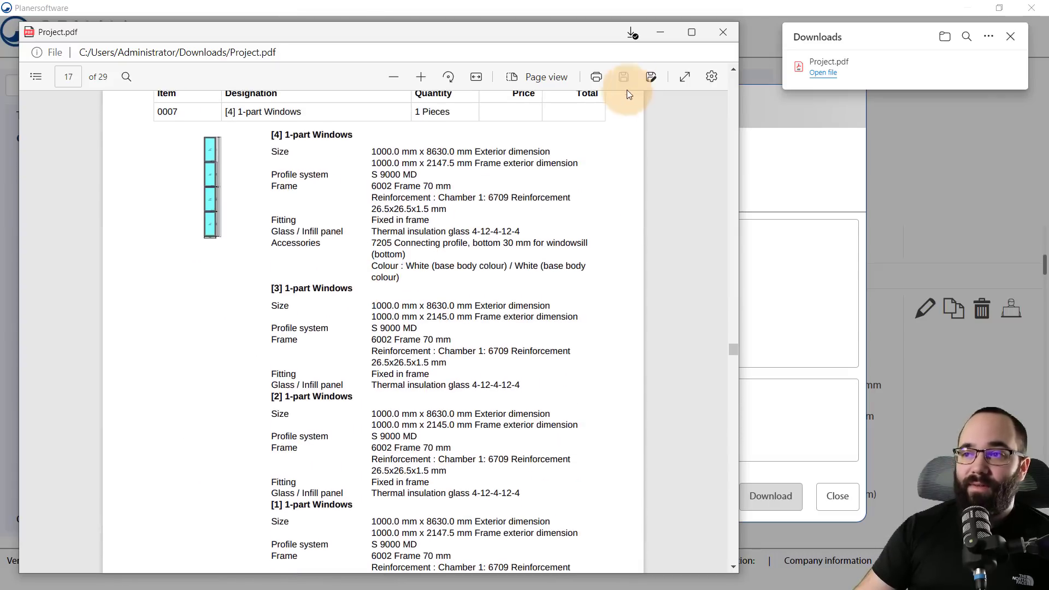
Close the PDF, the download dialog and Planersoftware, and return to the Revit 3D view without inserting an item
left_click(723, 31)
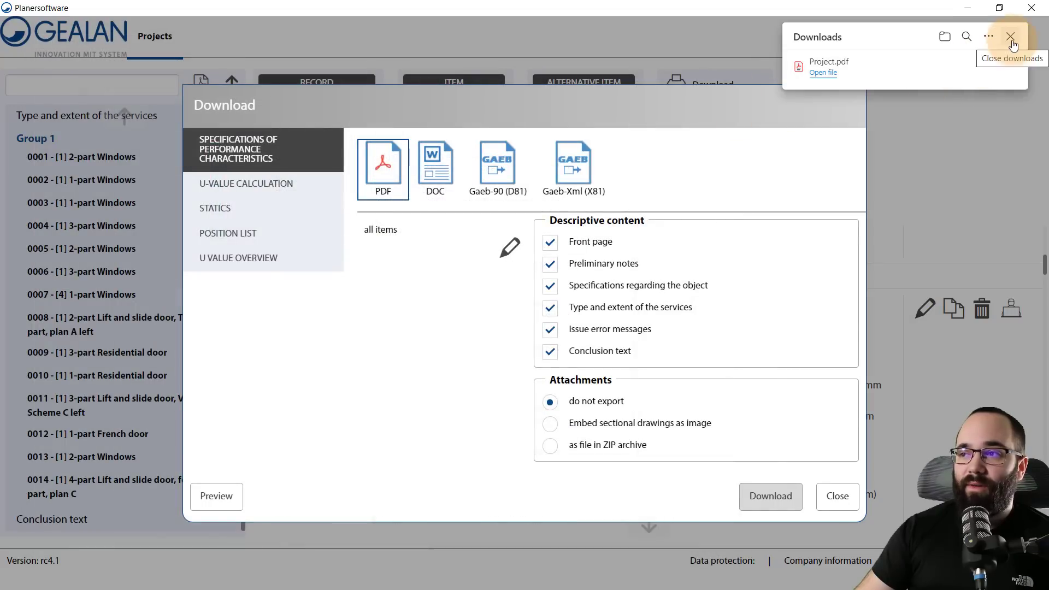
left_click(1011, 37)
left_click(833, 496)
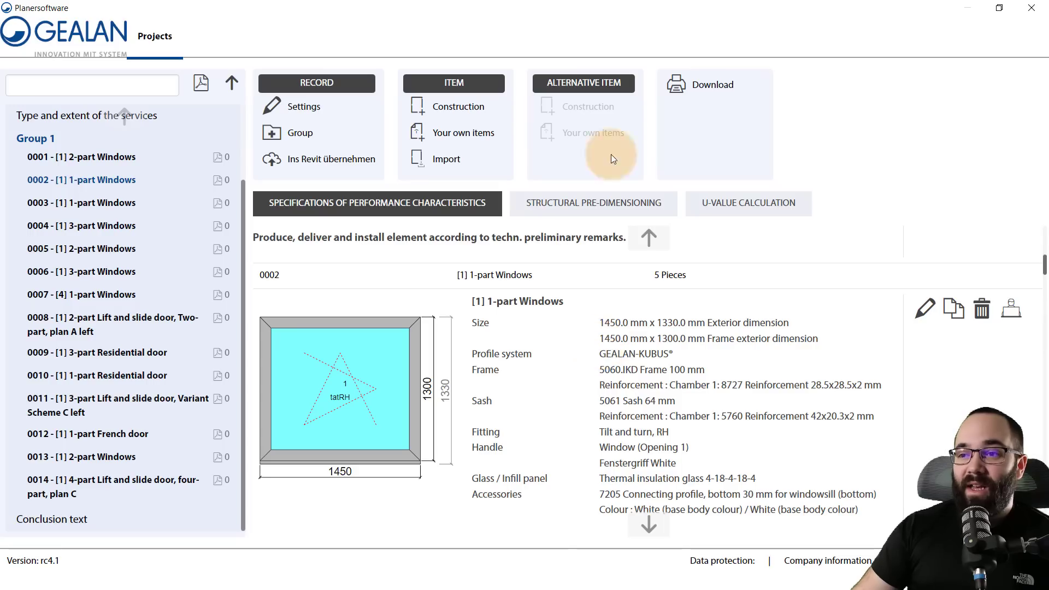
left_click(1032, 7)
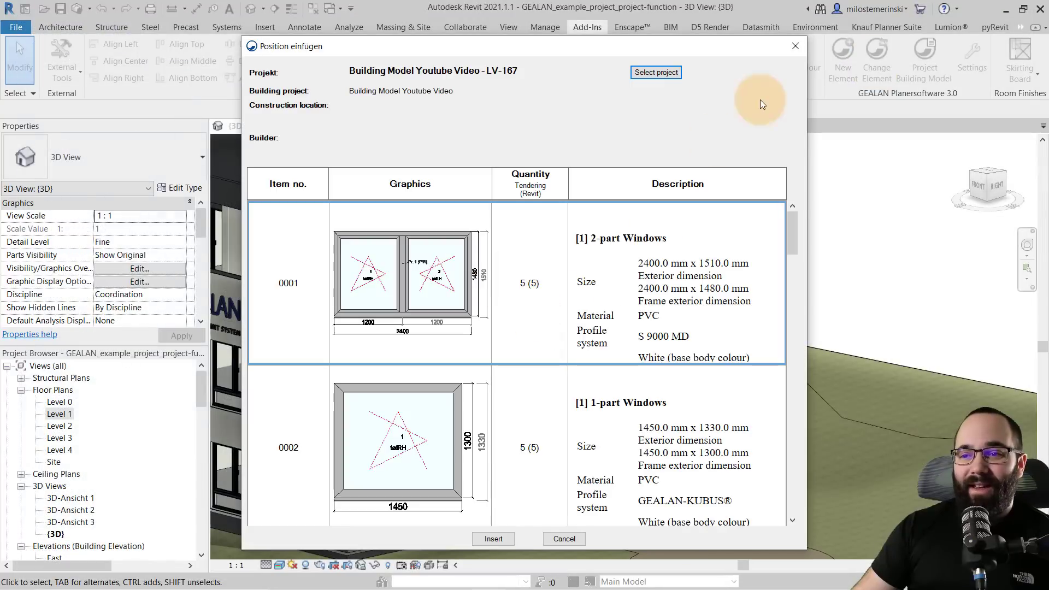
left_click(795, 46)
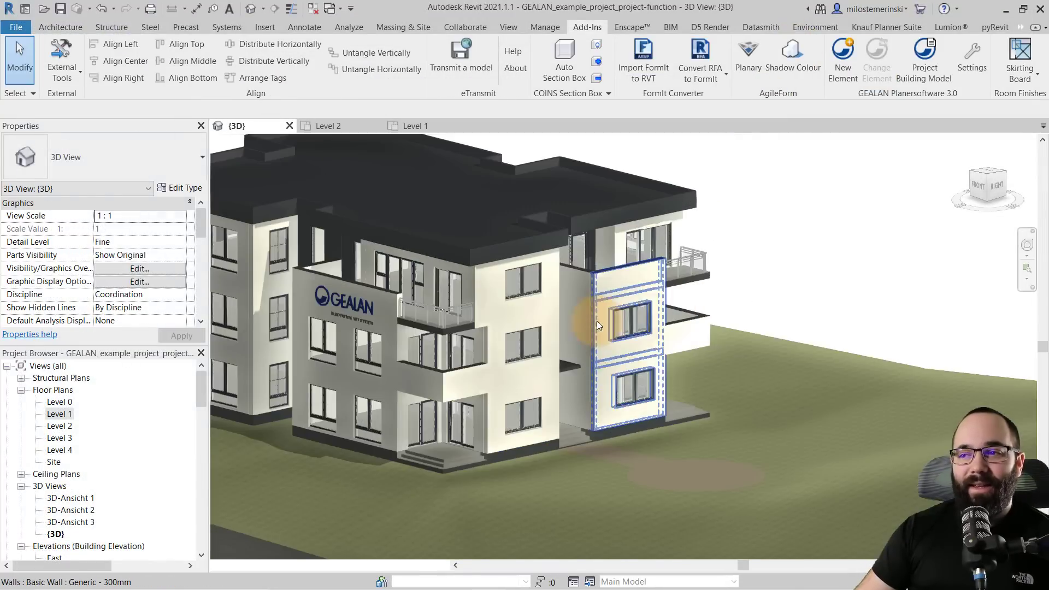
middle_click_drag(652, 329, 689, 331, "shift")
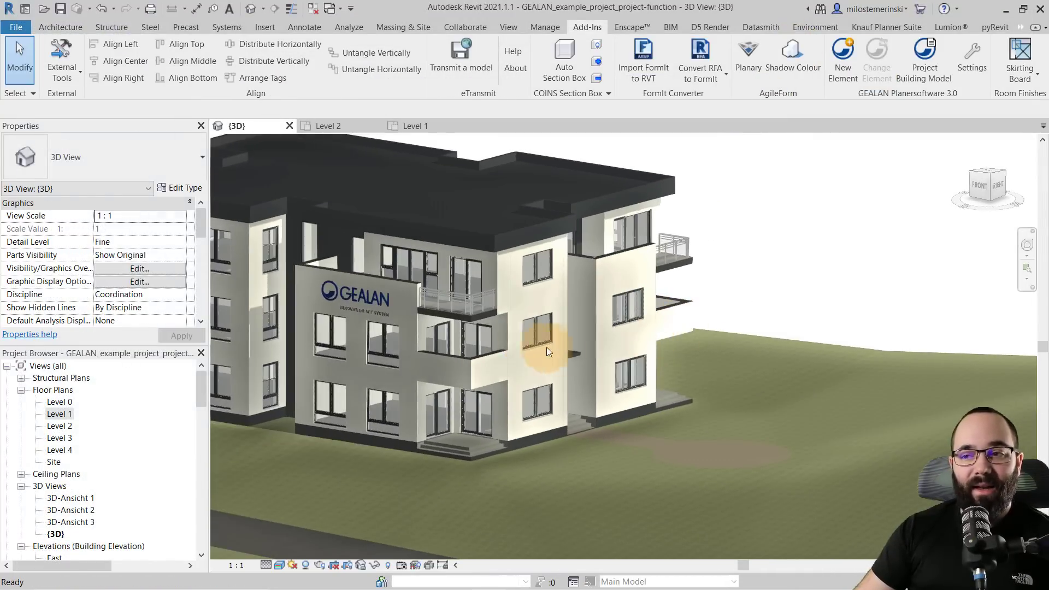
middle_click_drag(532, 349, 683, 388)
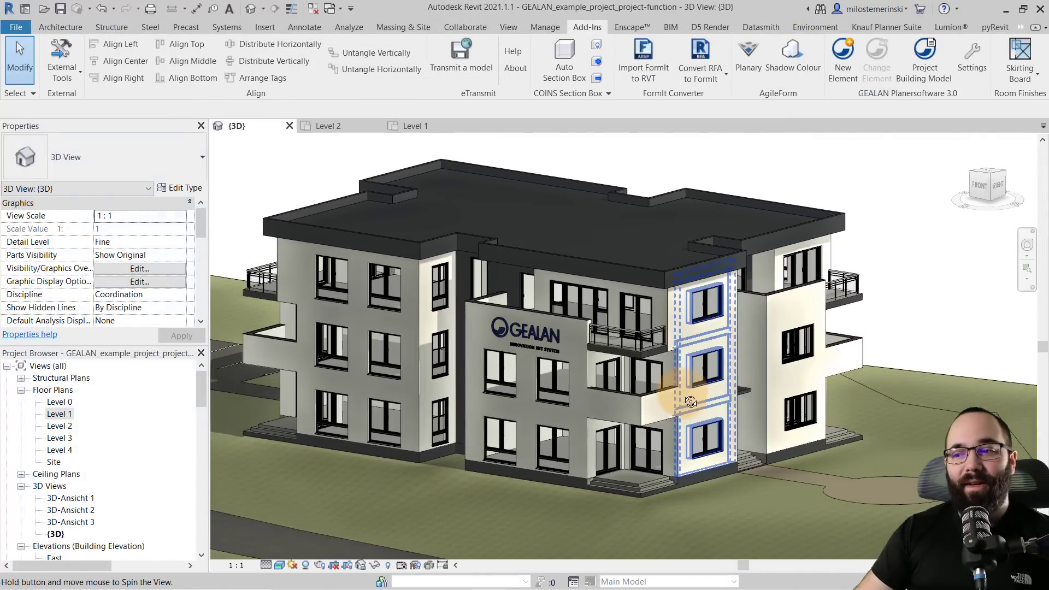